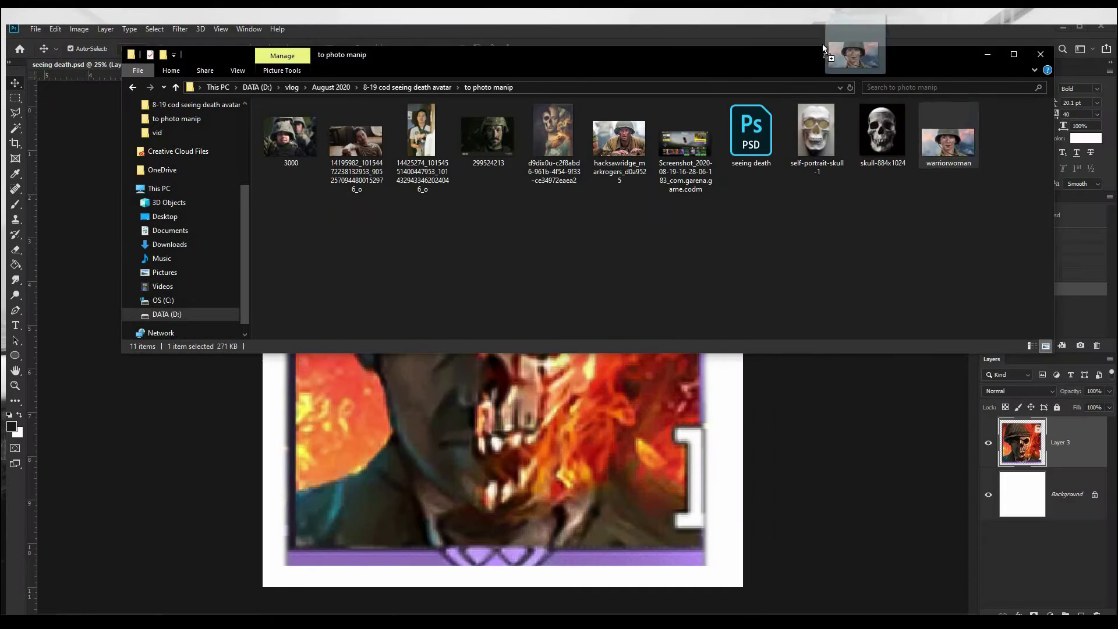
# Step: Open warriorwoman.jpg and the 14425274 portrait JPG from the 'to photo manip' folder in Photoshop
pyautogui.moveTo(914, 117); pyautogui.dragTo(823, 44)
pyautogui.moveTo(412, 138); pyautogui.dragTo(466, 50)
pyautogui.scroll(2, 497, 199)
pyautogui.scroll(3, 502, 185)
pyautogui.scroll(2, 471, 245)
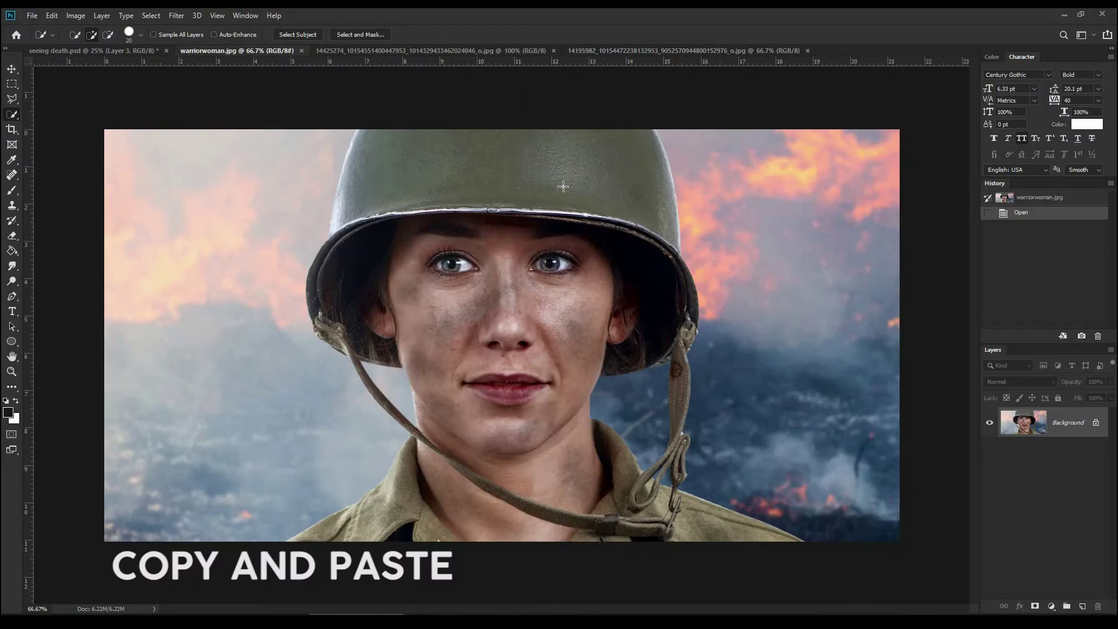
# Step: Paste the man's cut-out face into warriorwoman.jpg and scale it up
pyautogui.hotkey('ctrl', 'v')
pyautogui.hotkey('ctrl', 't')
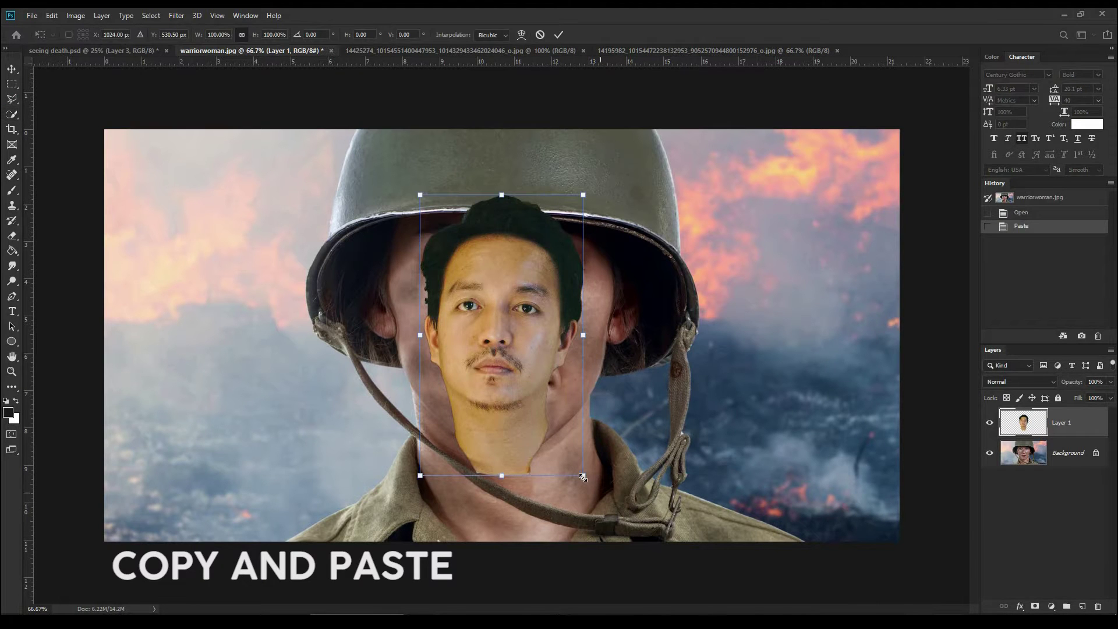
pyautogui.hotkey('ctrl', 'shift', 'a')
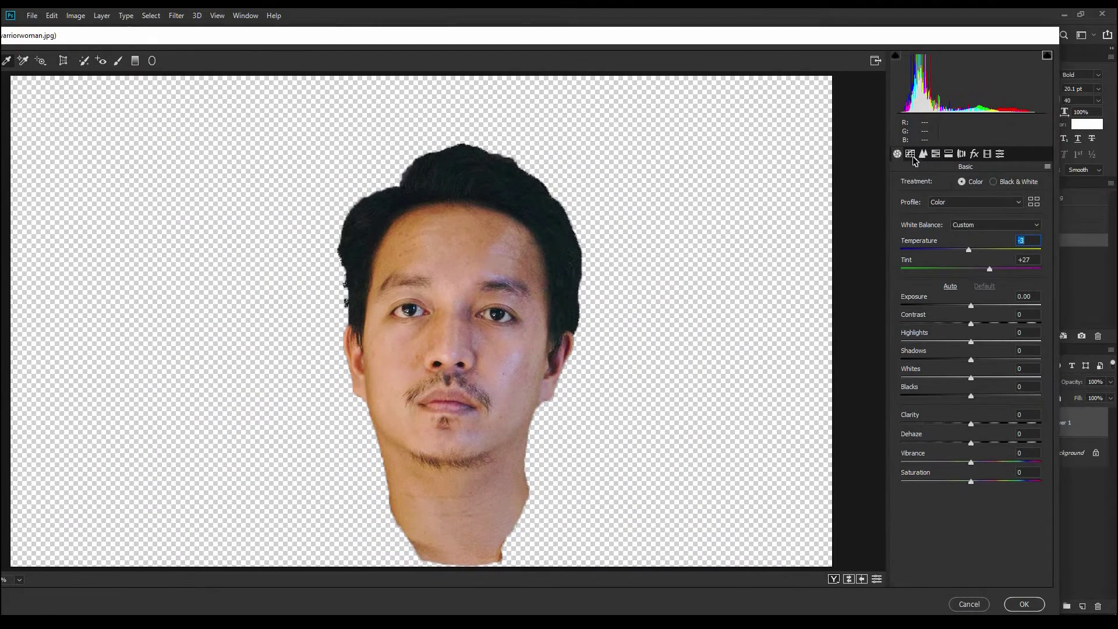
# Step: Reduce the face's noise with Camera Raw Detail Luminance set to 11
pyautogui.click(910, 154)
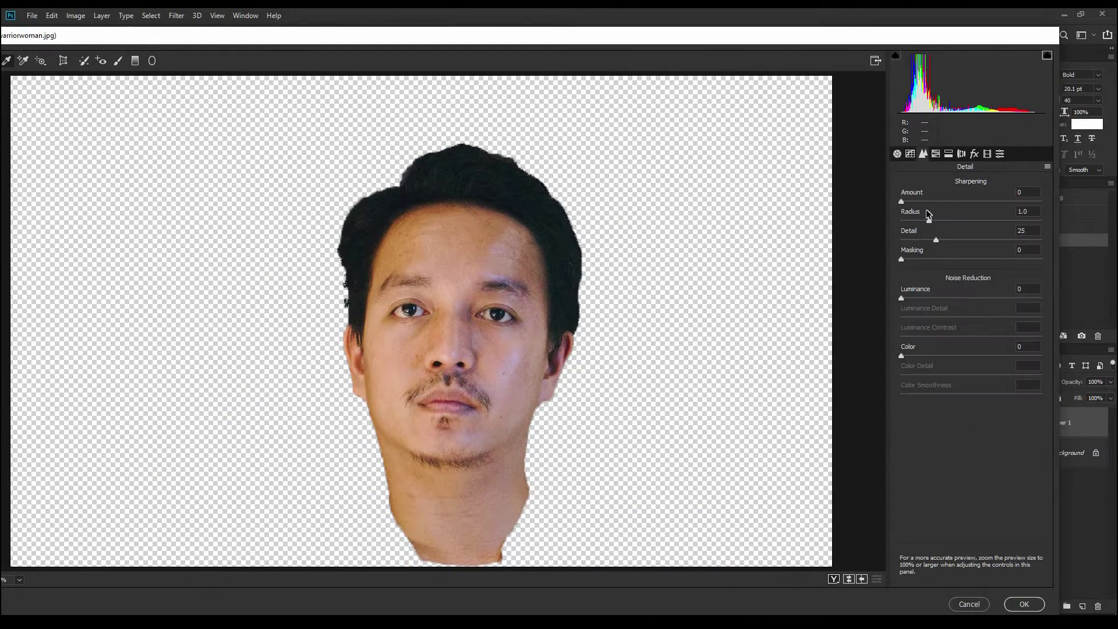
pyautogui.moveTo(902, 298); pyautogui.dragTo(916, 299)
pyautogui.click(948, 155)
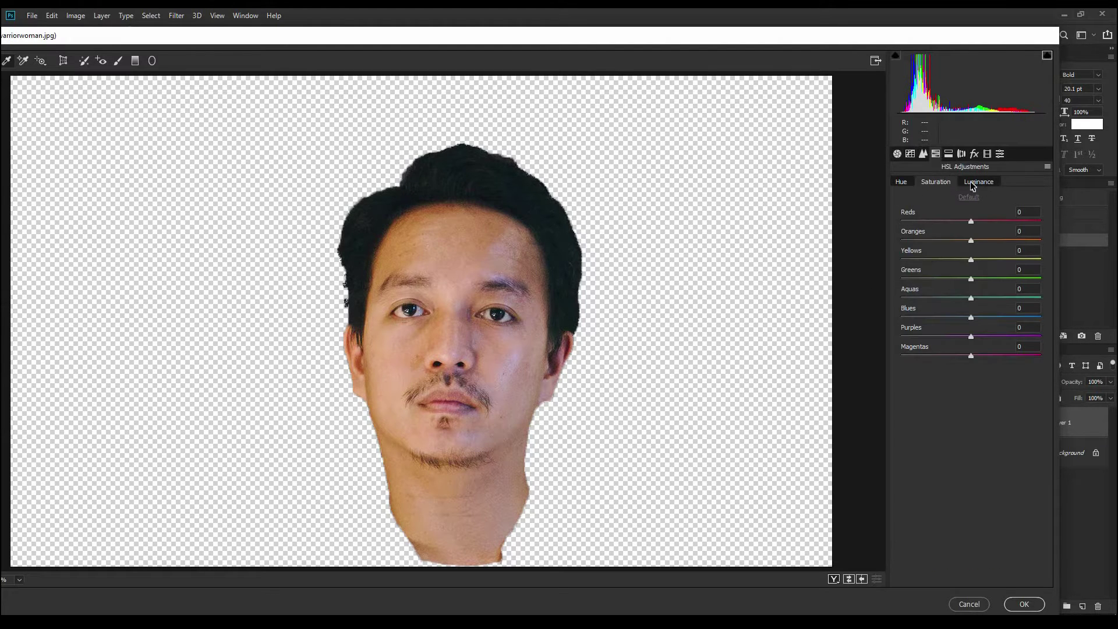
pyautogui.click(912, 184)
pyautogui.moveTo(806, 35); pyautogui.dragTo(831, 52)
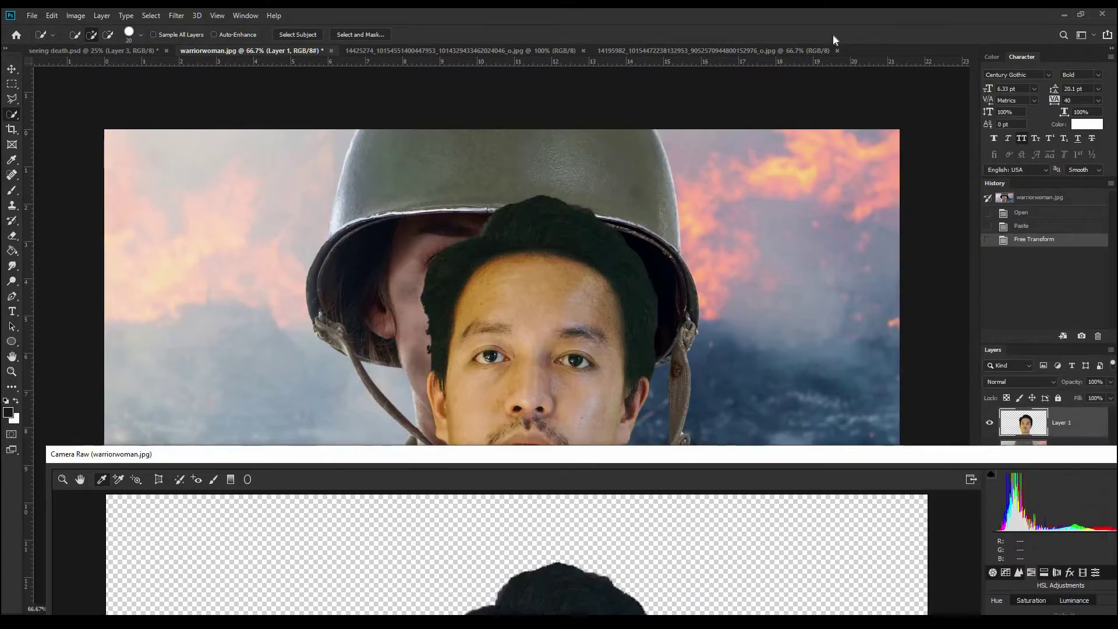
pyautogui.moveTo(839, 52); pyautogui.dragTo(854, 35)
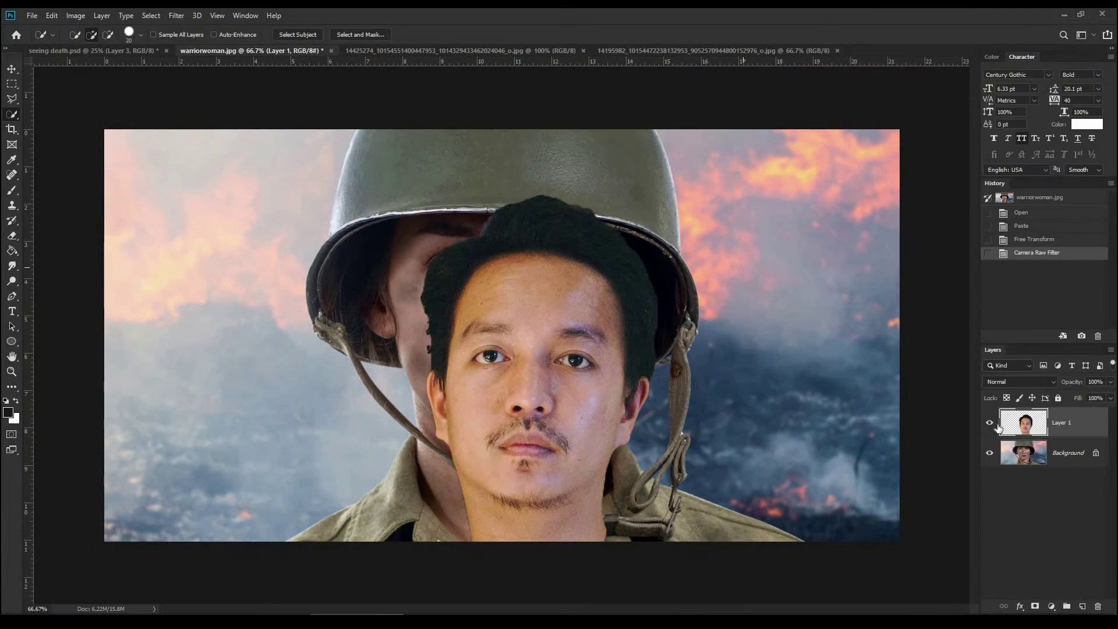
pyautogui.click(989, 423)
# Step: Move the face up and left under the helmet and resize it
pyautogui.moveTo(658, 480); pyautogui.dragTo(630, 433)
pyautogui.hotkey('ctrl', 't')
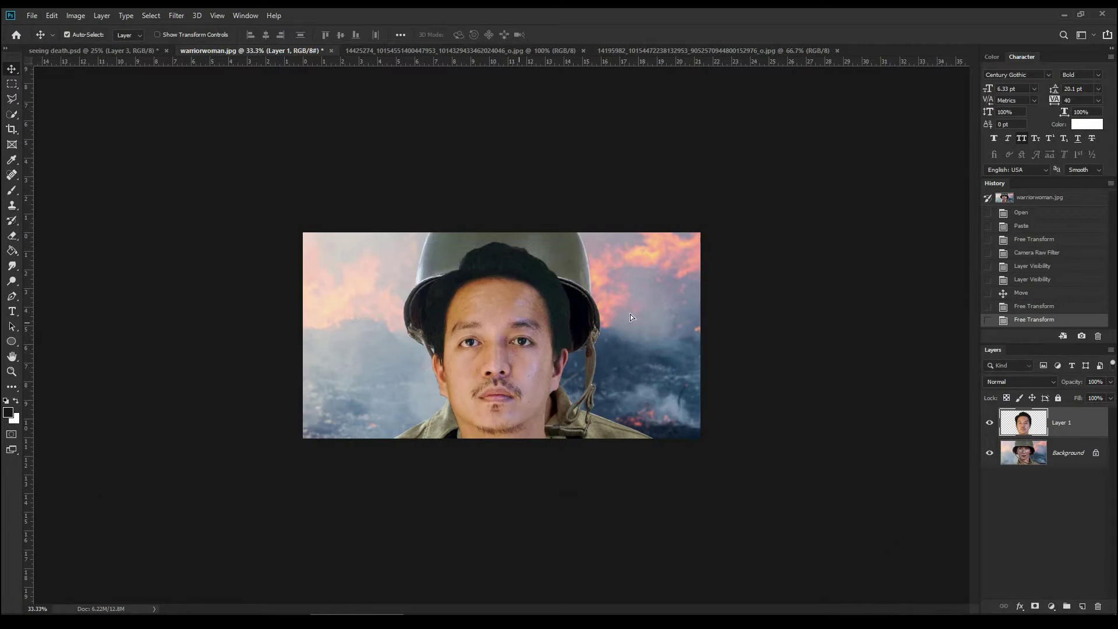
pyautogui.hotkey('ctrl', 'l')
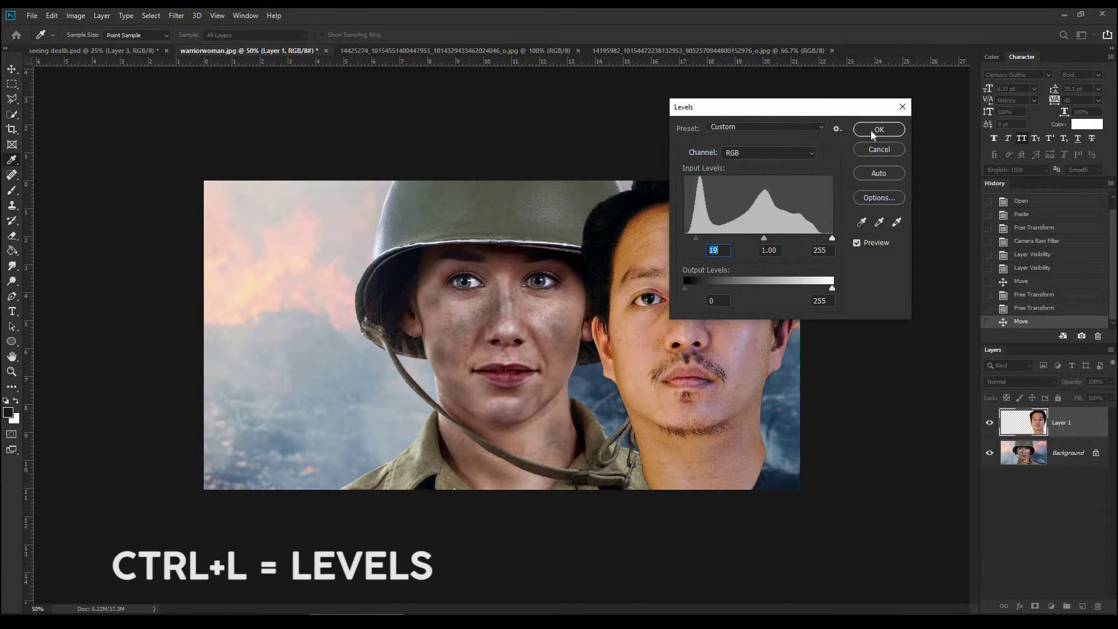
# Step: Darken the face with Levels black input 19 and shift its midtones toward cyan
pyautogui.click(871, 130)
pyautogui.hotkey('ctrl', 'b')
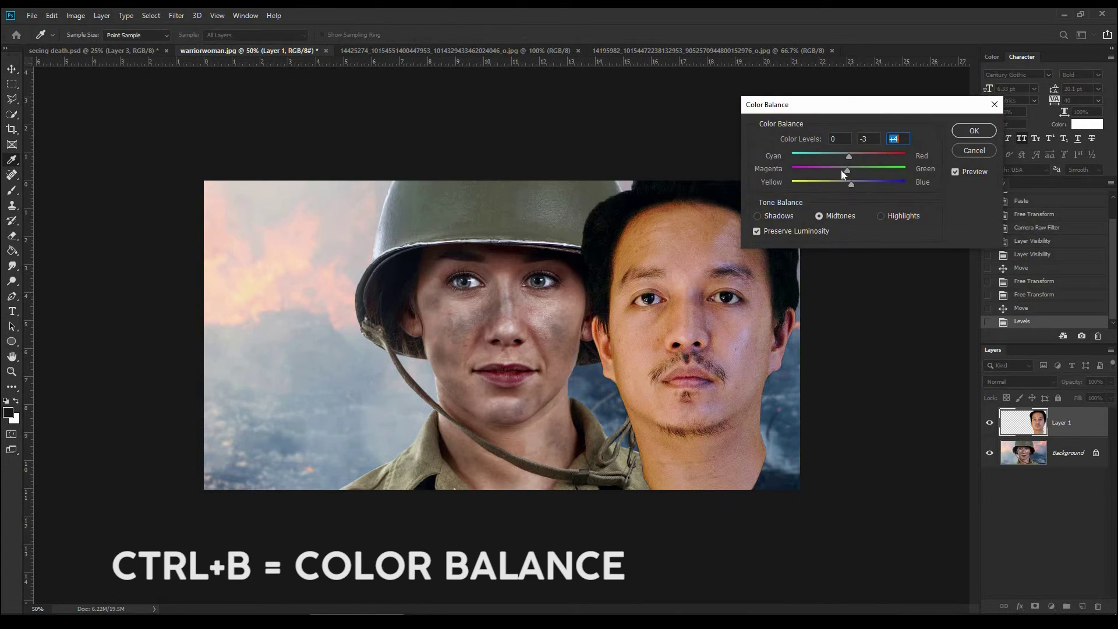
pyautogui.click(839, 156)
pyautogui.click(974, 131)
# Step: At 58% opacity, move the face onto the woman's face and tilt it slightly
pyautogui.moveTo(708, 251); pyautogui.dragTo(520, 236)
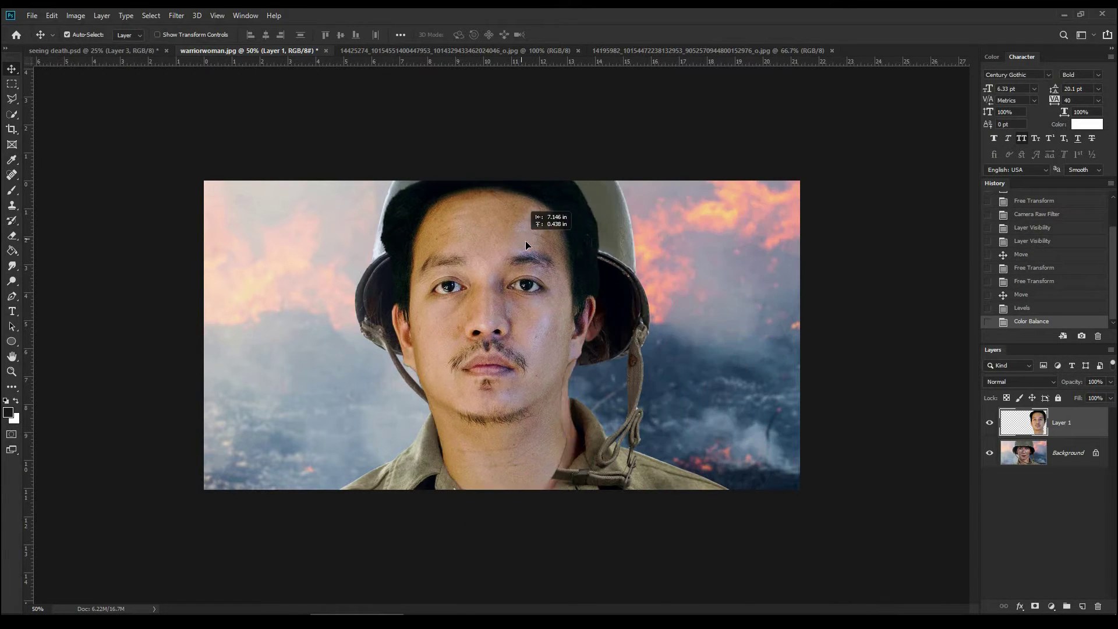
pyautogui.press('5')
pyautogui.press('8')
pyautogui.hotkey('ctrl', 't')
pyautogui.moveTo(576, 302); pyautogui.dragTo(580, 298)
pyautogui.moveTo(512, 507); pyautogui.dragTo(504, 480)
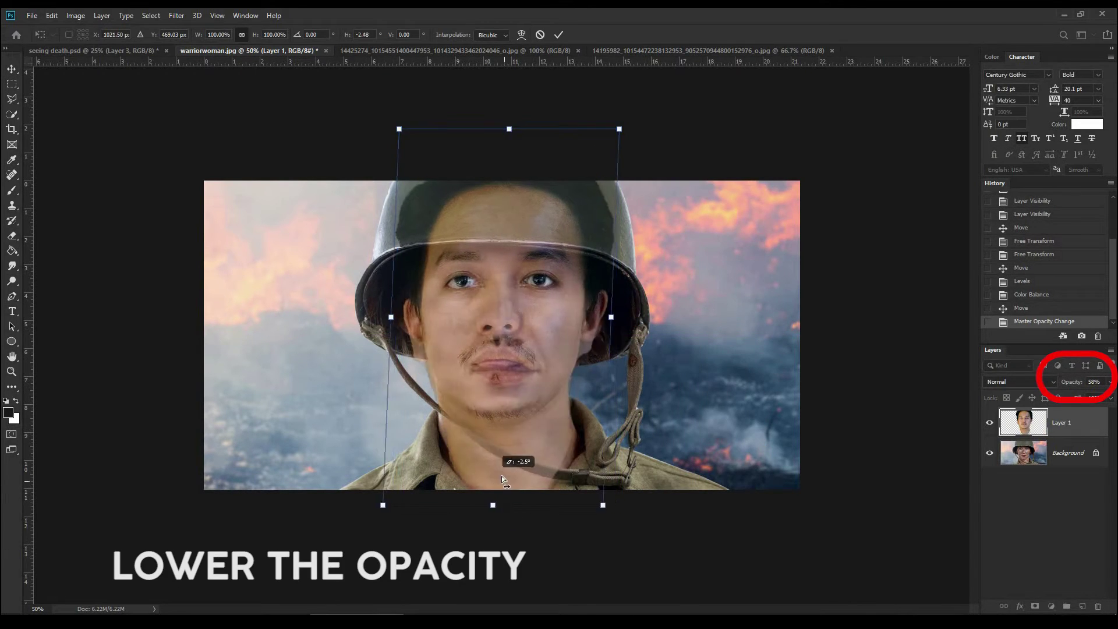
pyautogui.press('Return')
# Step: Return the face layer to 100% opacity and set its final position
pyautogui.press('7')
pyautogui.press('9')
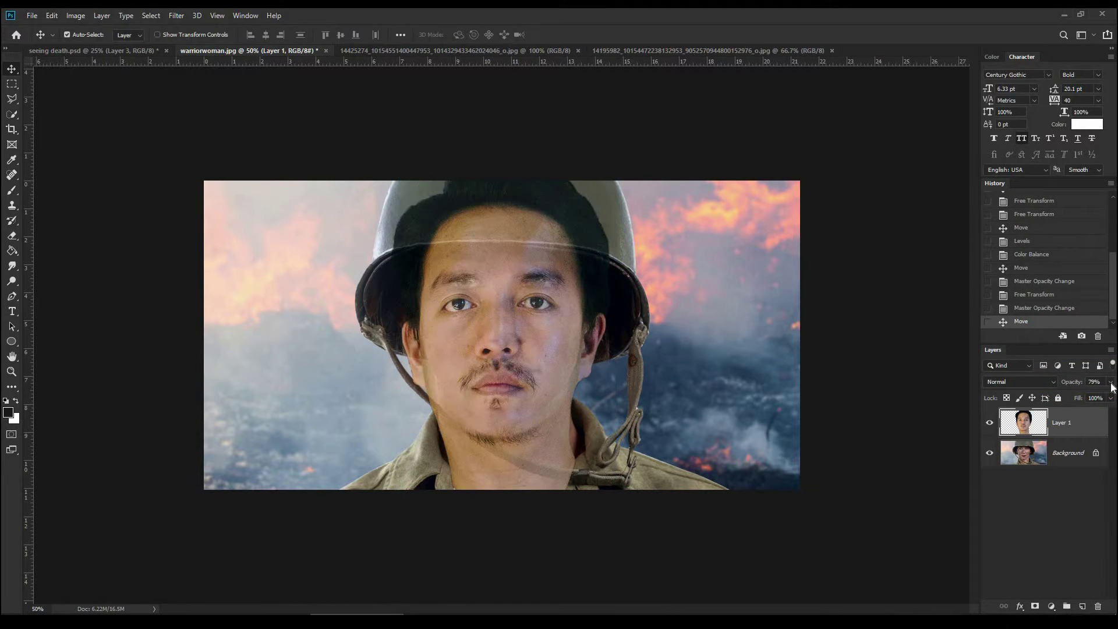
pyautogui.moveTo(1067, 398); pyautogui.dragTo(1112, 396)
pyautogui.moveTo(582, 305); pyautogui.dragTo(564, 286)
pyautogui.hotkey('ctrl', 'alt', 'a')
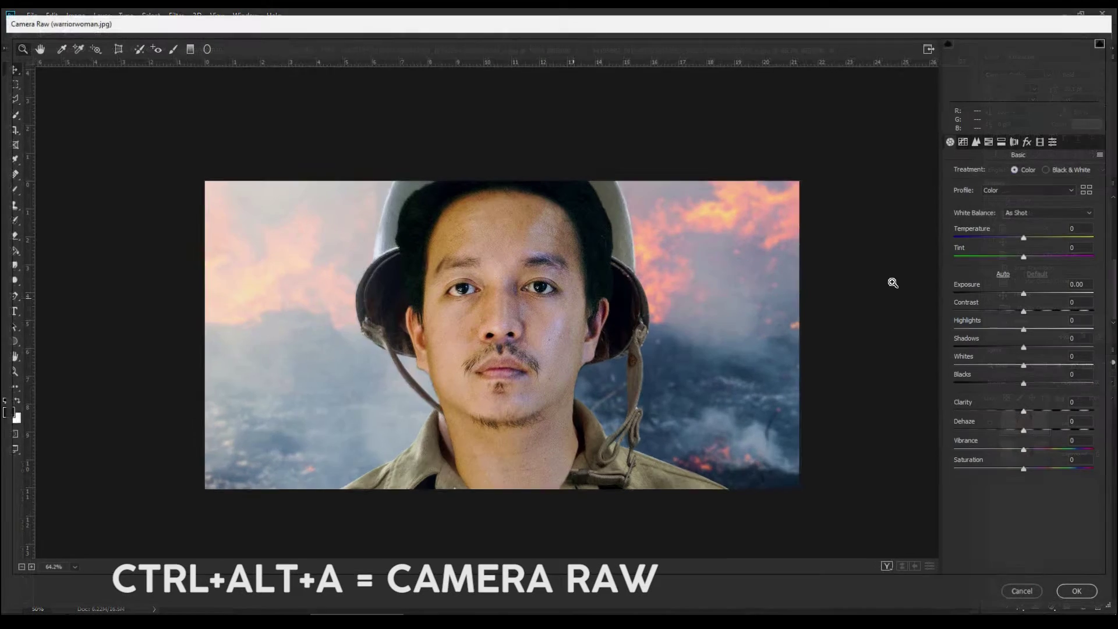
# Step: Desaturate the face's oranges (-12) and yellows (-27) in Camera Raw HSL, then add a mask
pyautogui.click(990, 143)
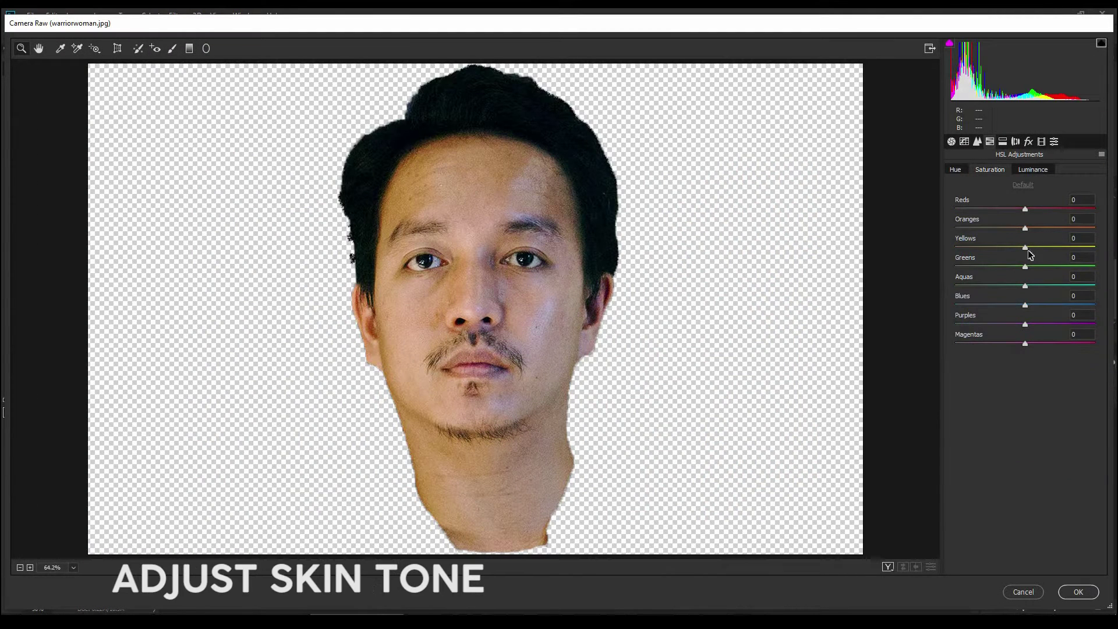
pyautogui.moveTo(1014, 248)
pyautogui.mouseDown()
pyautogui.moveTo(1052, 228)
pyautogui.moveTo(1016, 228)
pyautogui.moveTo(1005, 247)
pyautogui.mouseUp()
pyautogui.click(1078, 592)
pyautogui.doubleClick(989, 422)
pyautogui.click(1035, 605)
# Step: Paint the face mask black along the chin strap so the strap shows over the face
pyautogui.press('b')
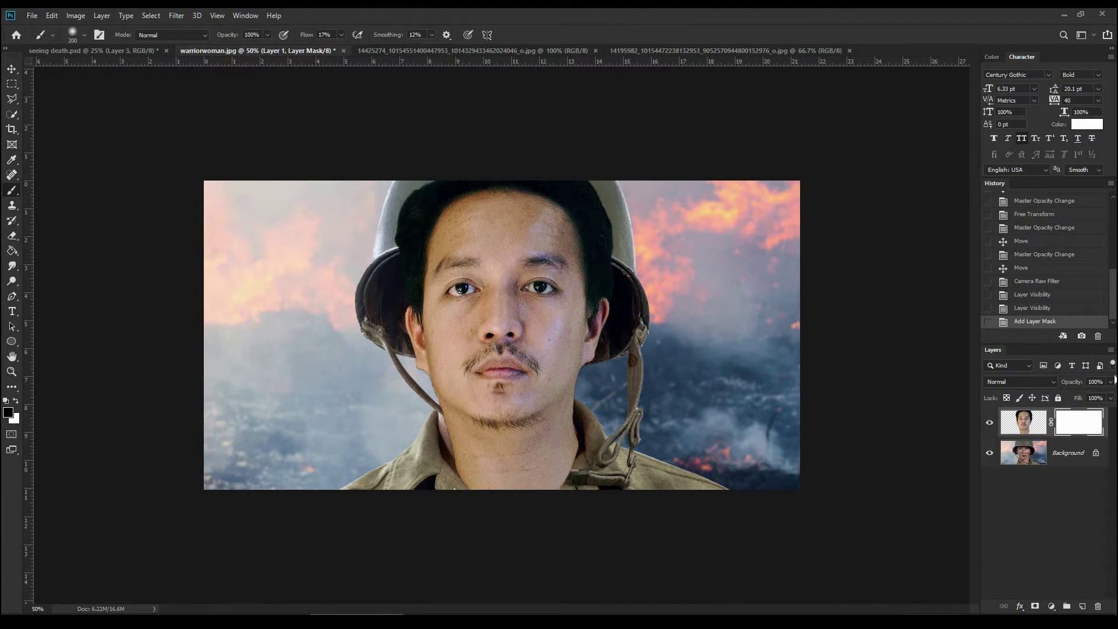
pyautogui.click(1082, 397)
pyautogui.moveTo(582, 467); pyautogui.dragTo(434, 423)
pyautogui.moveTo(447, 488); pyautogui.dragTo(458, 439)
pyautogui.press('[')
pyautogui.press('[')
pyautogui.press('[')
pyautogui.moveTo(638, 407); pyautogui.dragTo(628, 443)
pyautogui.hotkey('ctrl', 'z')
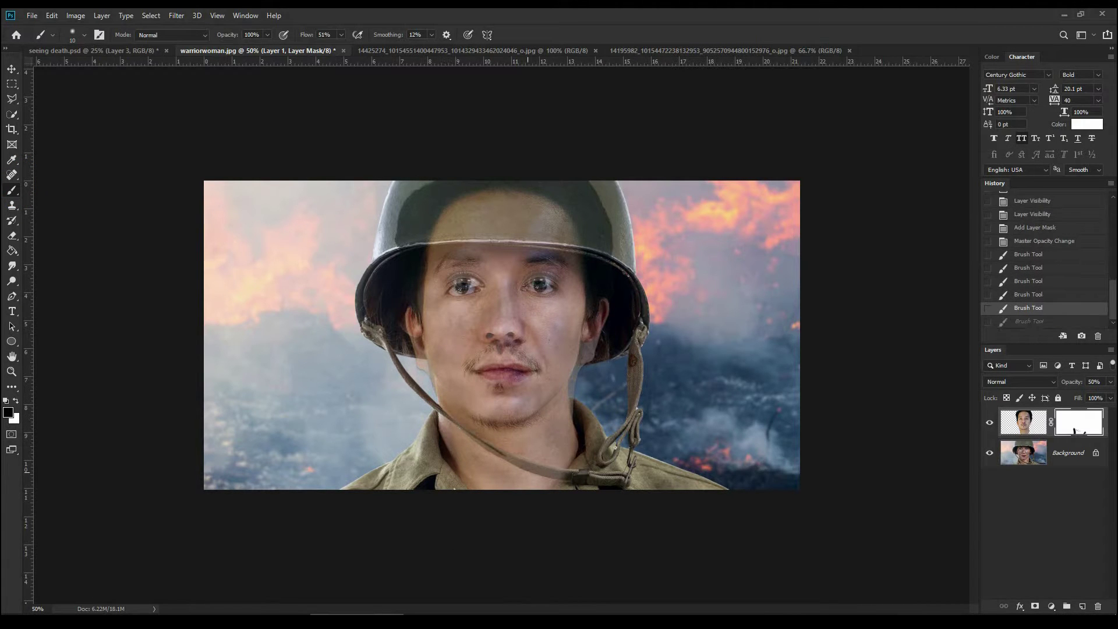
pyautogui.moveTo(495, 448); pyautogui.dragTo(566, 473)
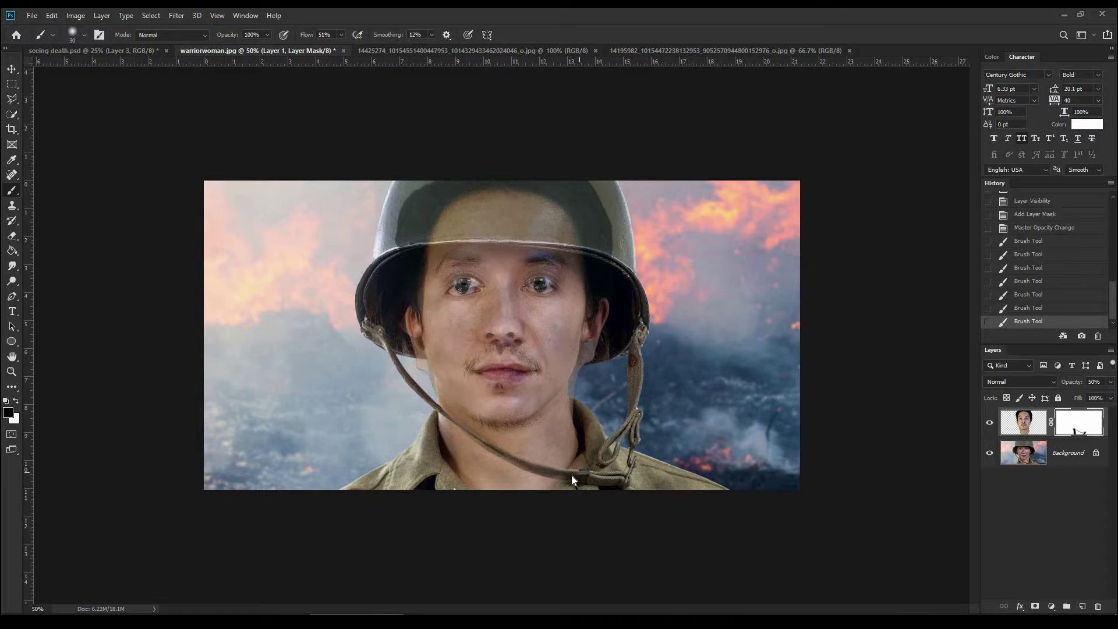
pyautogui.moveTo(1109, 387); pyautogui.dragTo(1109, 395)
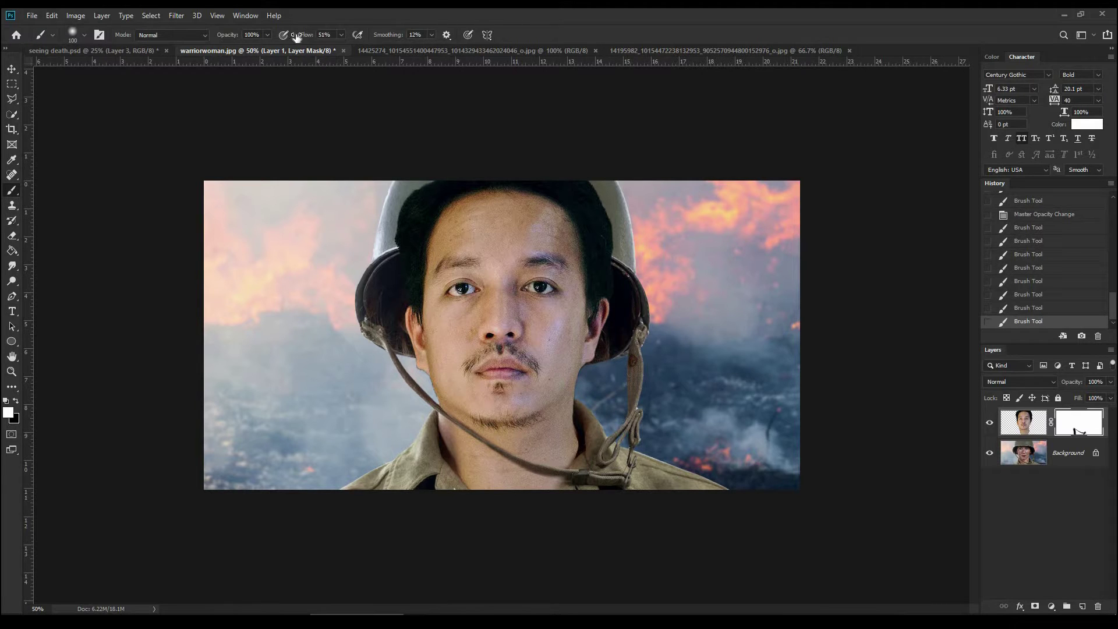
pyautogui.moveTo(415, 463); pyautogui.dragTo(450, 480)
pyautogui.press('x')
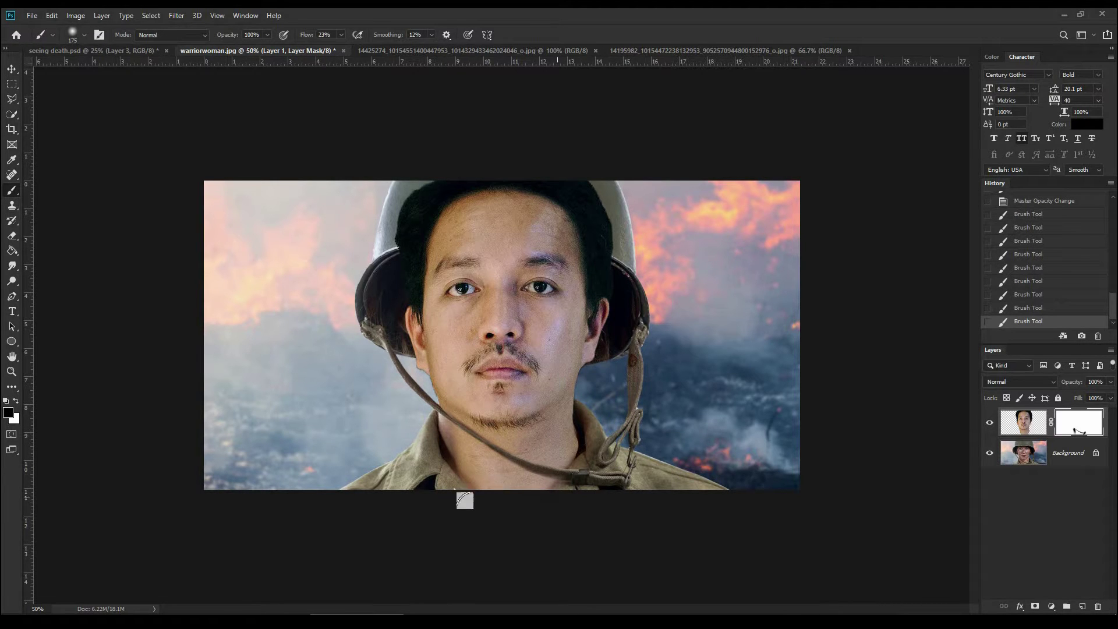
# Step: Select the helmet brim with a Polygonal Lasso outline
pyautogui.hotkey('ctrl', ',')
pyautogui.press('l')
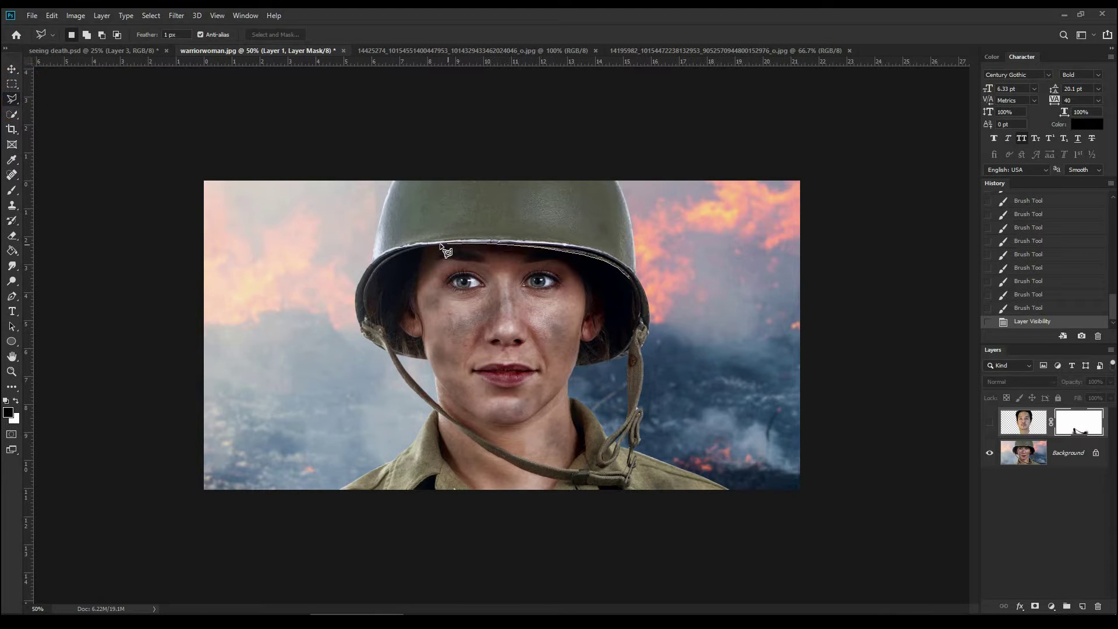
pyautogui.click(294, 176)
pyautogui.click(366, 145)
pyautogui.click(490, 120)
pyautogui.click(670, 150)
pyautogui.doubleClick(757, 290)
# Step: Mask the face inside the brim selection so the helmet covers the hair, keeping Normal blending
pyautogui.hotkey('ctrl', ',')
pyautogui.press('b')
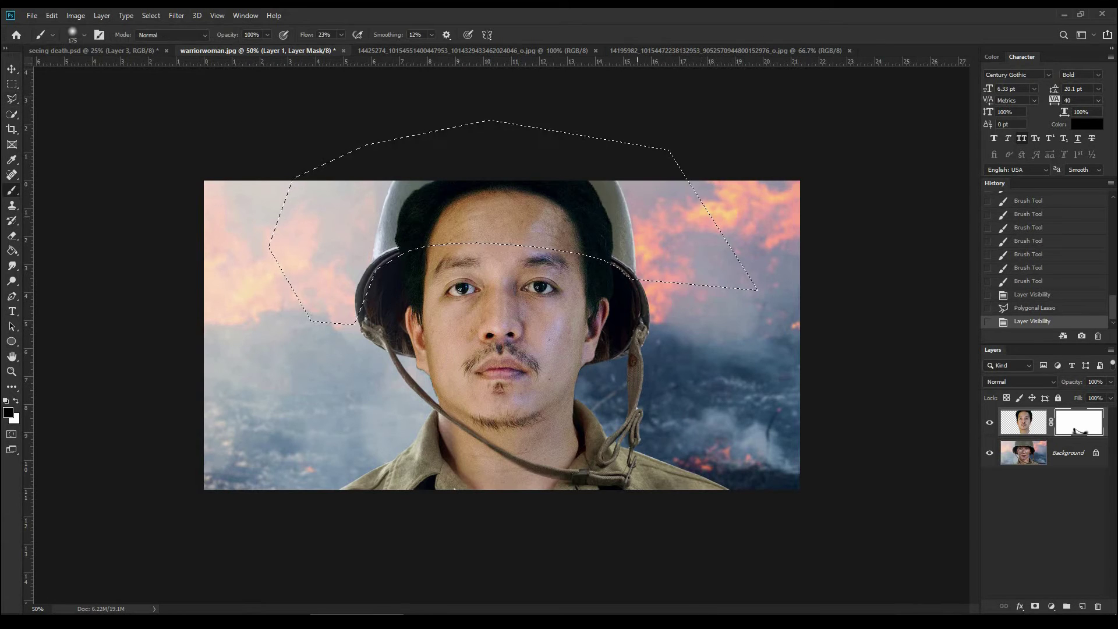
pyautogui.moveTo(582, 216); pyautogui.dragTo(431, 228)
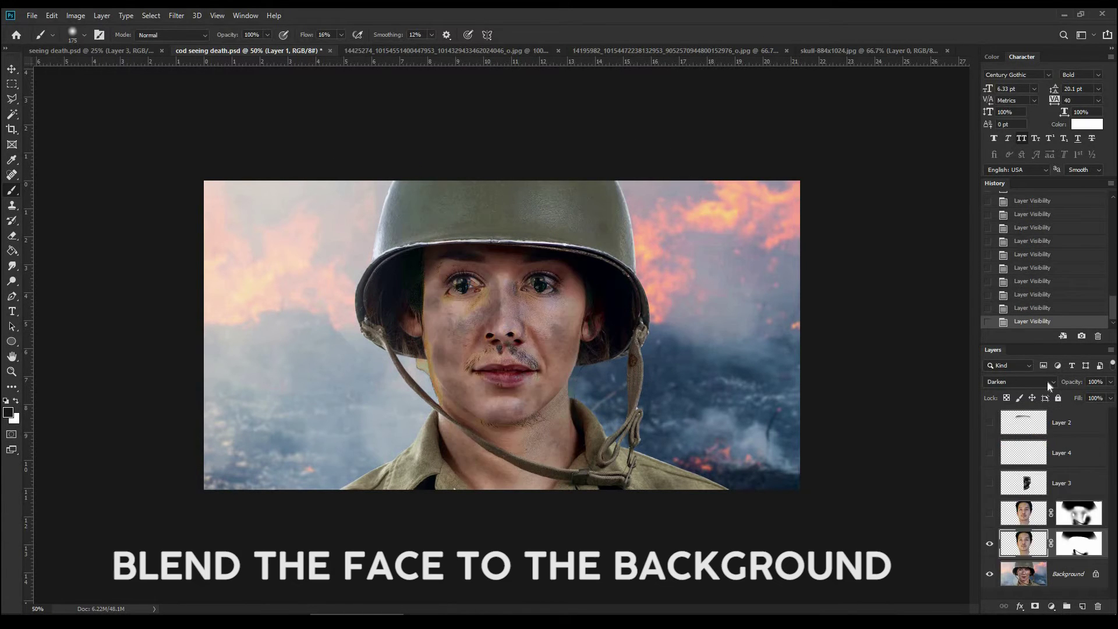
pyautogui.click(1048, 380)
pyautogui.click(1012, 333)
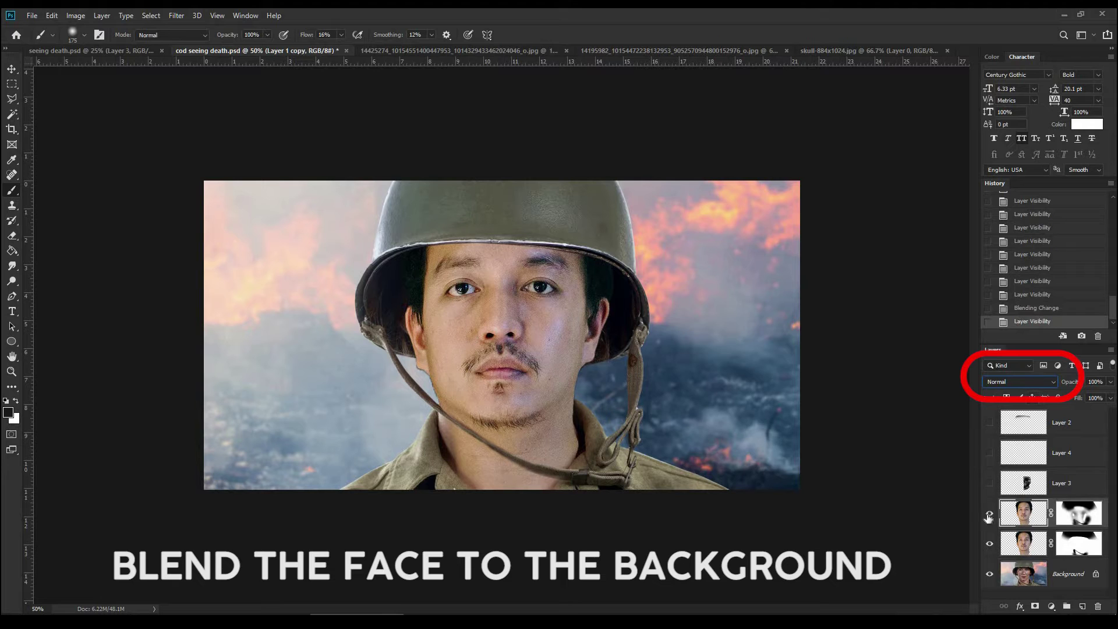
# Step: Set the face copy to Darken blending and reveal Layer 2 for the skull shading
pyautogui.click(990, 513)
pyautogui.click(1020, 382)
pyautogui.click(1080, 520)
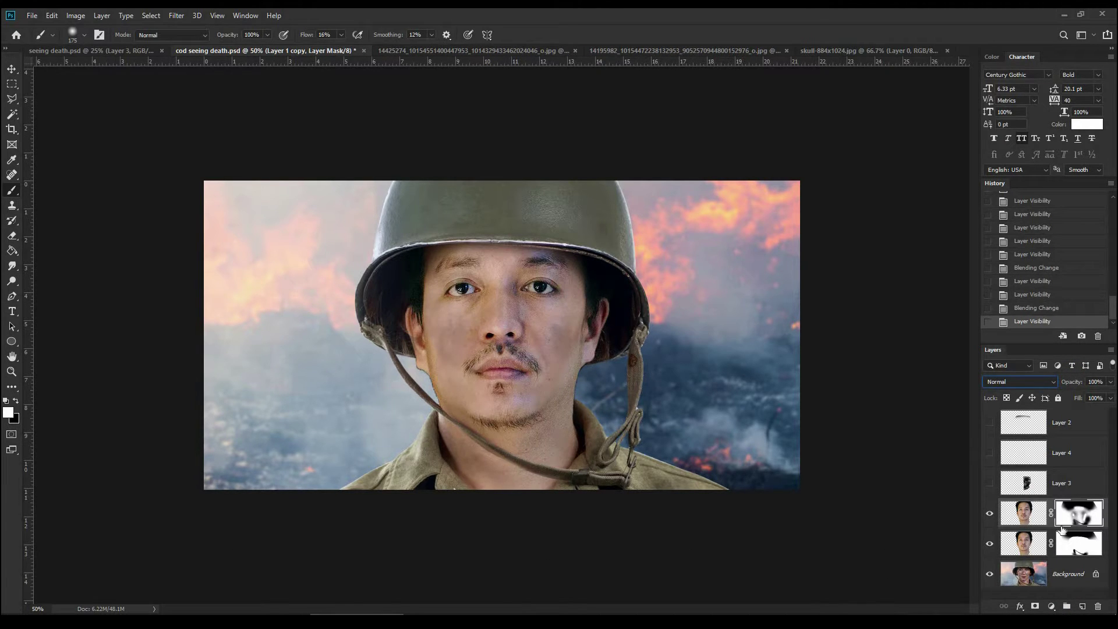
pyautogui.click(989, 422)
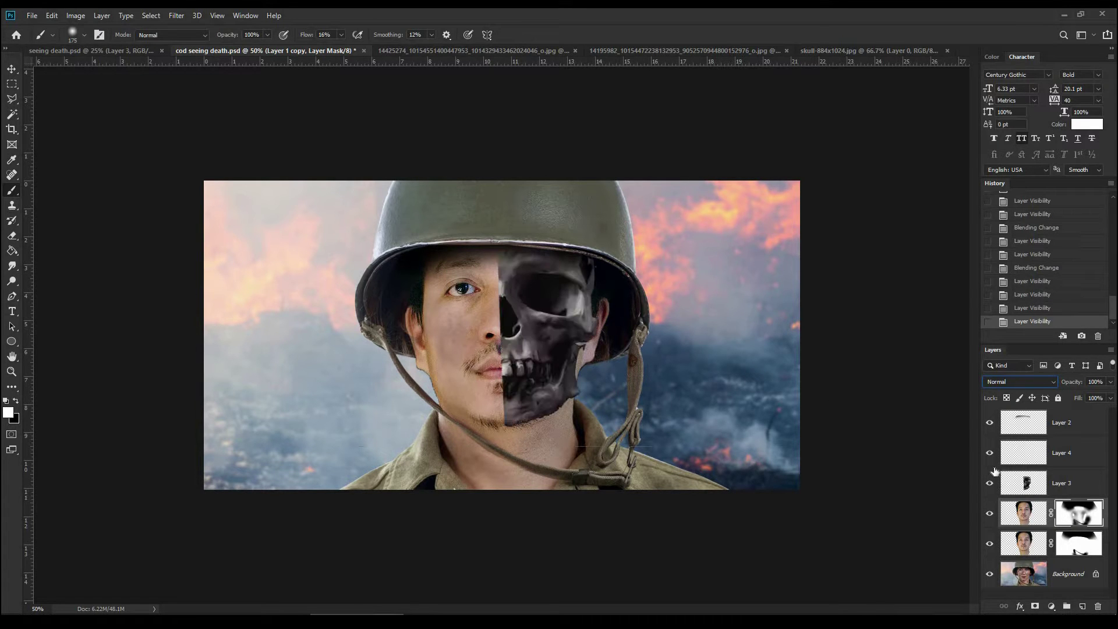
# Step: Save the composite and select the Layer 3 skull layer
pyautogui.hotkey('ctrl', 's')
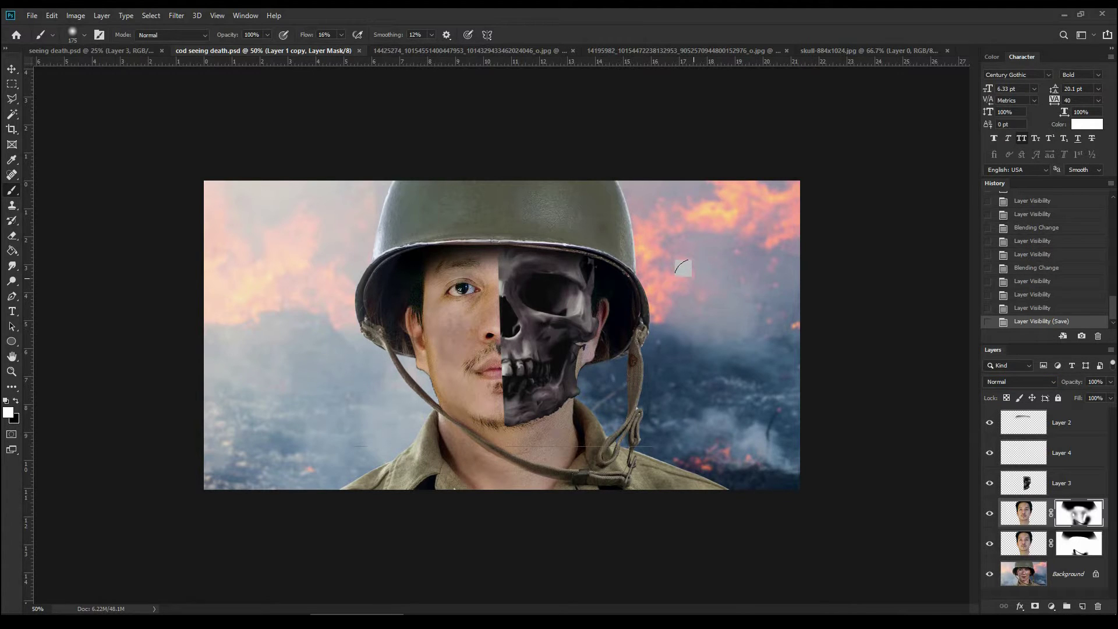
pyautogui.click(1073, 487)
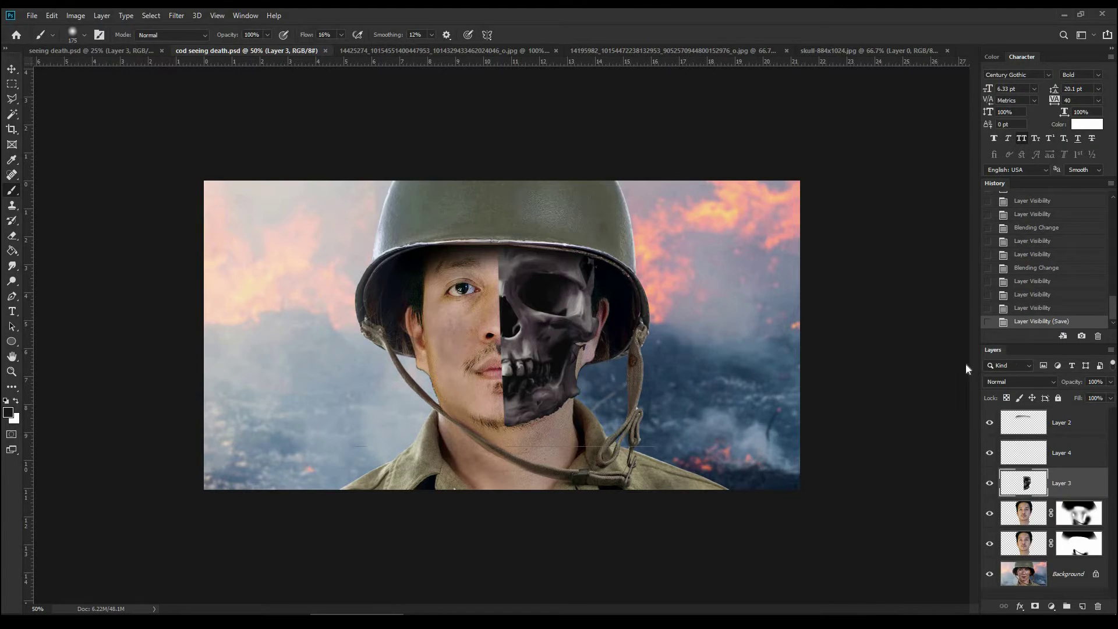
pyautogui.hotkey('ctrl', 'shift', 'a')
# Step: In Camera Raw, raise the skull's highlights, shadows, contrast and blacks, and lower vibrance
pyautogui.moveTo(1026, 331)
pyautogui.mouseDown()
pyautogui.moveTo(1081, 330)
pyautogui.moveTo(1023, 366)
pyautogui.moveTo(997, 365)
pyautogui.moveTo(1036, 383)
pyautogui.mouseUp()
pyautogui.moveTo(1041, 311)
pyautogui.mouseDown()
pyautogui.moveTo(1077, 312)
pyautogui.moveTo(1036, 330)
pyautogui.moveTo(1049, 348)
pyautogui.mouseUp()
pyautogui.click(1058, 329)
pyautogui.moveTo(1025, 450)
pyautogui.mouseDown()
pyautogui.moveTo(956, 452)
pyautogui.moveTo(955, 469)
pyautogui.mouseUp()
pyautogui.click(1079, 592)
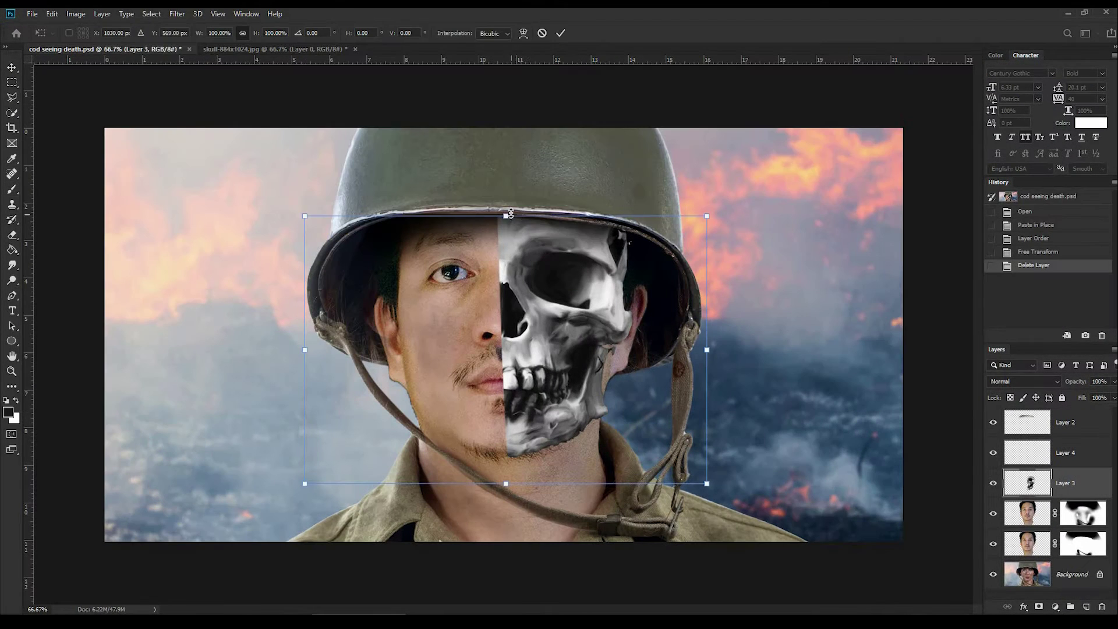
# Step: Stretch the skull slightly taller and load a layer mask as a selection
pyautogui.moveTo(506, 216); pyautogui.dragTo(506, 209)
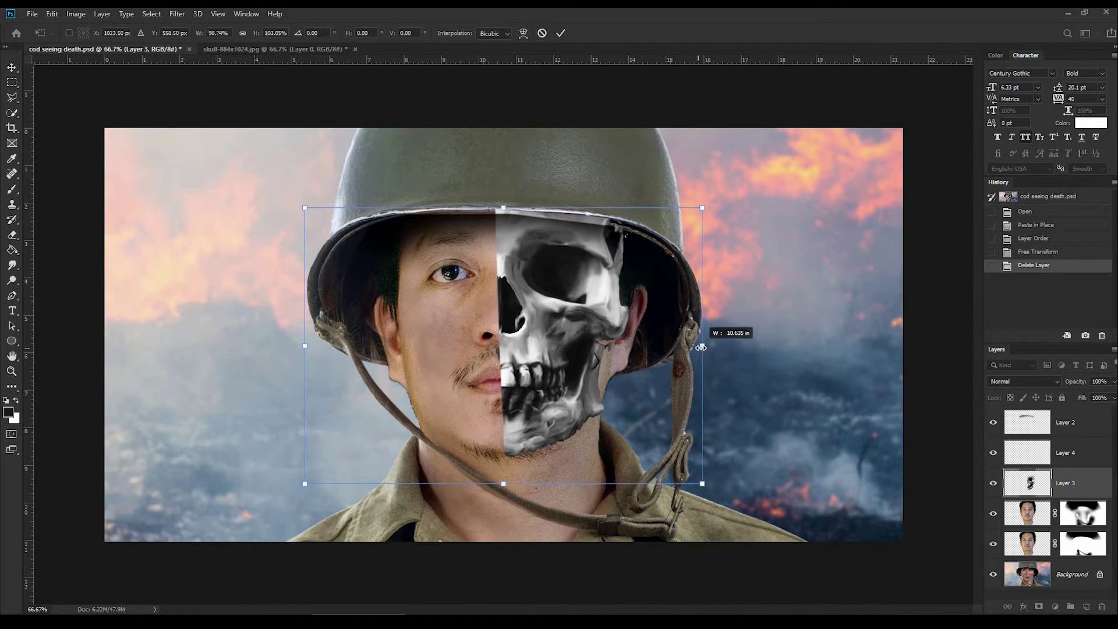
pyautogui.press('Return')
pyautogui.keyDown('ctrl'); pyautogui.click(1083, 513); pyautogui.keyUp('ctrl')
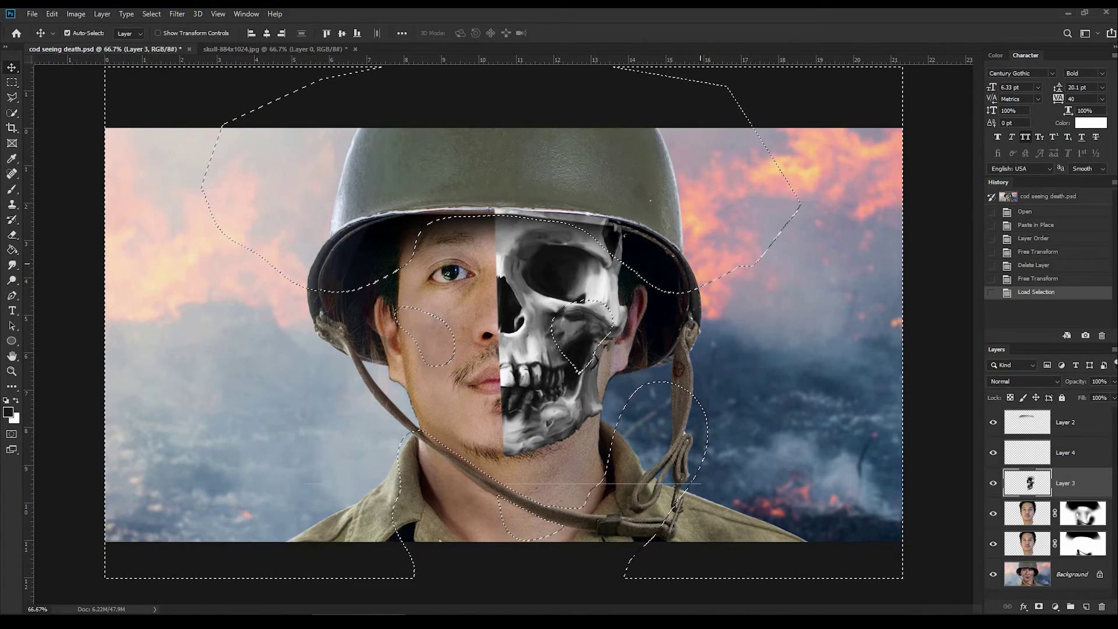
# Step: Erase the skull's edge along the helmet rim, deselect, and save
pyautogui.press('e')
pyautogui.click(557, 215)
pyautogui.moveTo(558, 214); pyautogui.dragTo(606, 219)
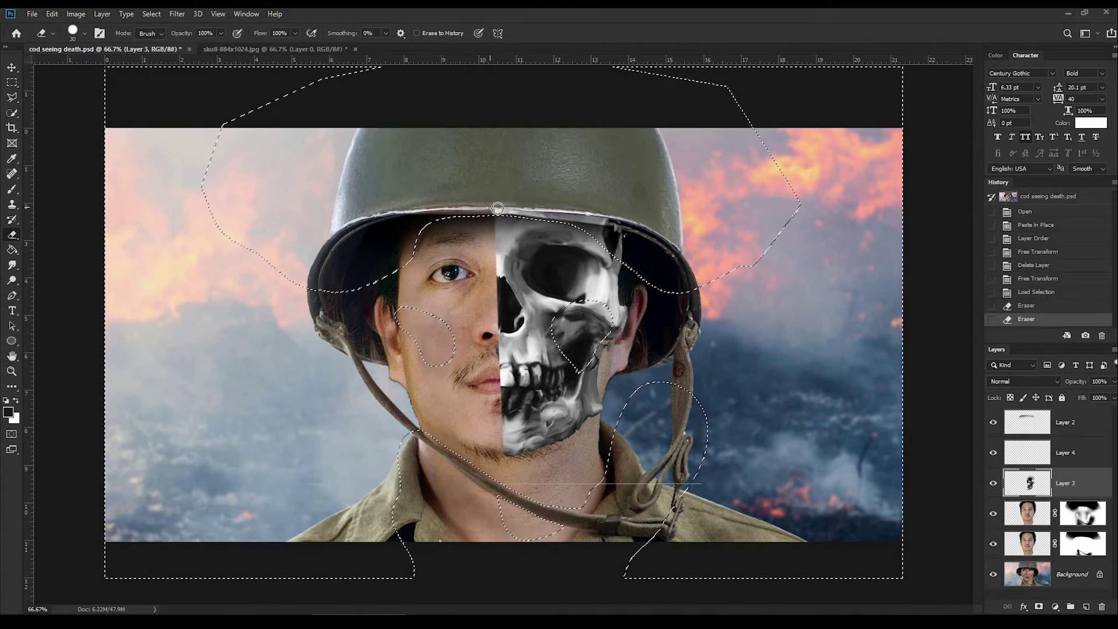
pyautogui.moveTo(524, 211); pyautogui.dragTo(588, 215)
pyautogui.moveTo(494, 201)
pyautogui.mouseDown()
pyautogui.moveTo(629, 223)
pyautogui.moveTo(512, 210)
pyautogui.mouseUp()
pyautogui.hotkey('ctrl', 'd')
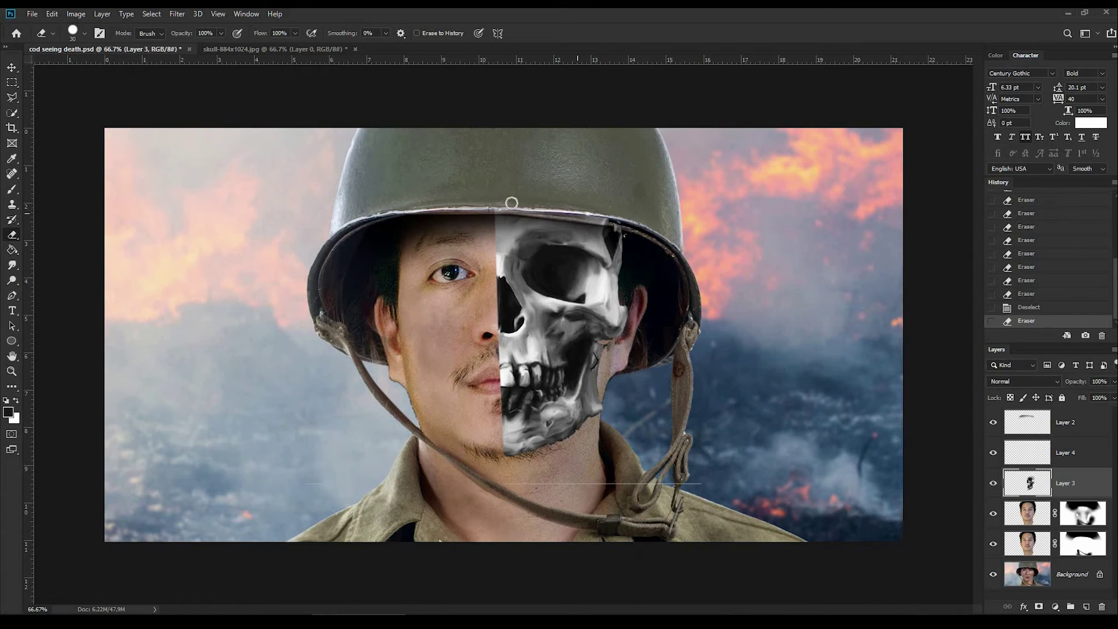
pyautogui.click(675, 256)
pyautogui.hotkey('ctrl', 's')
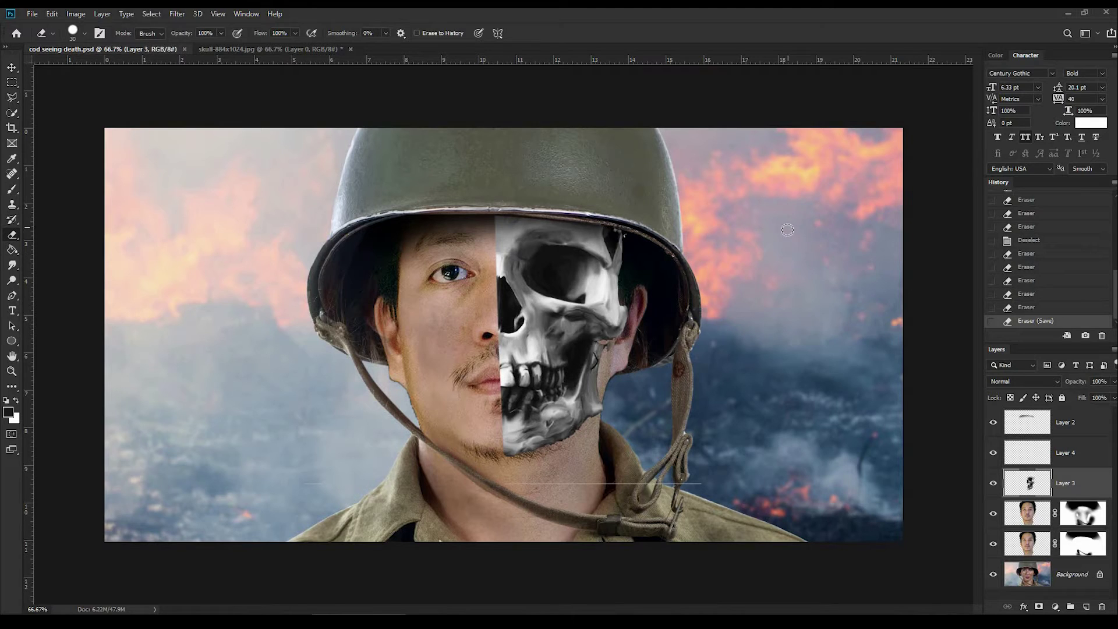
# Step: Warp the skull's jaw to fit the face
pyautogui.hotkey('ctrl', 't')
pyautogui.rightClick(583, 267)
pyautogui.click(608, 340)
pyautogui.moveTo(438, 303)
pyautogui.mouseDown()
pyautogui.moveTo(505, 393)
pyautogui.moveTo(578, 325)
pyautogui.mouseUp()
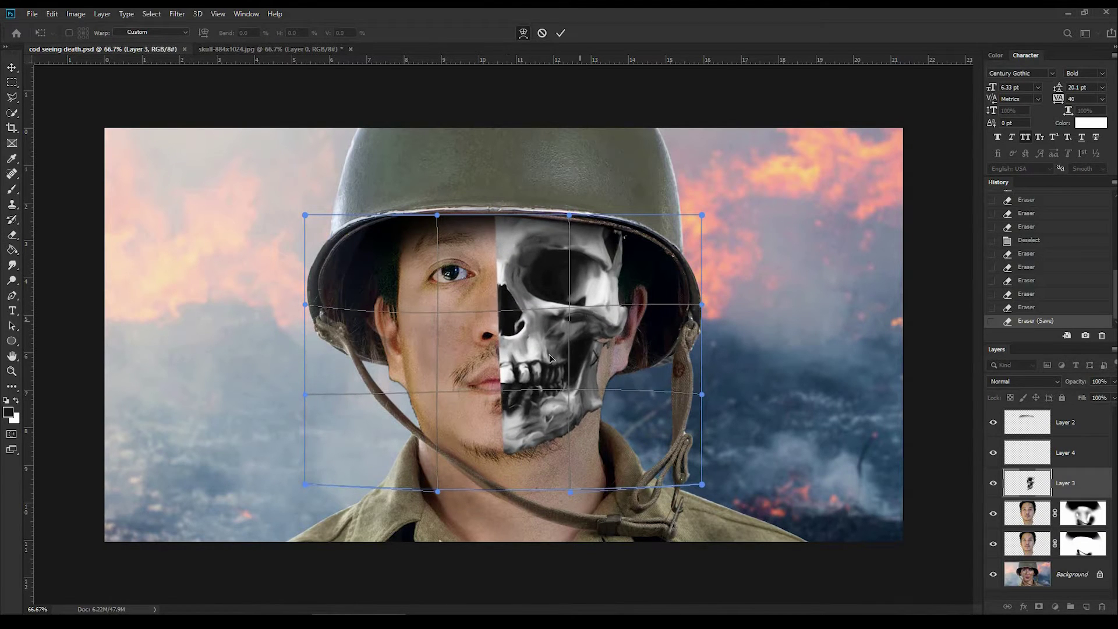
pyautogui.moveTo(440, 393); pyautogui.dragTo(519, 490)
pyautogui.press('Return')
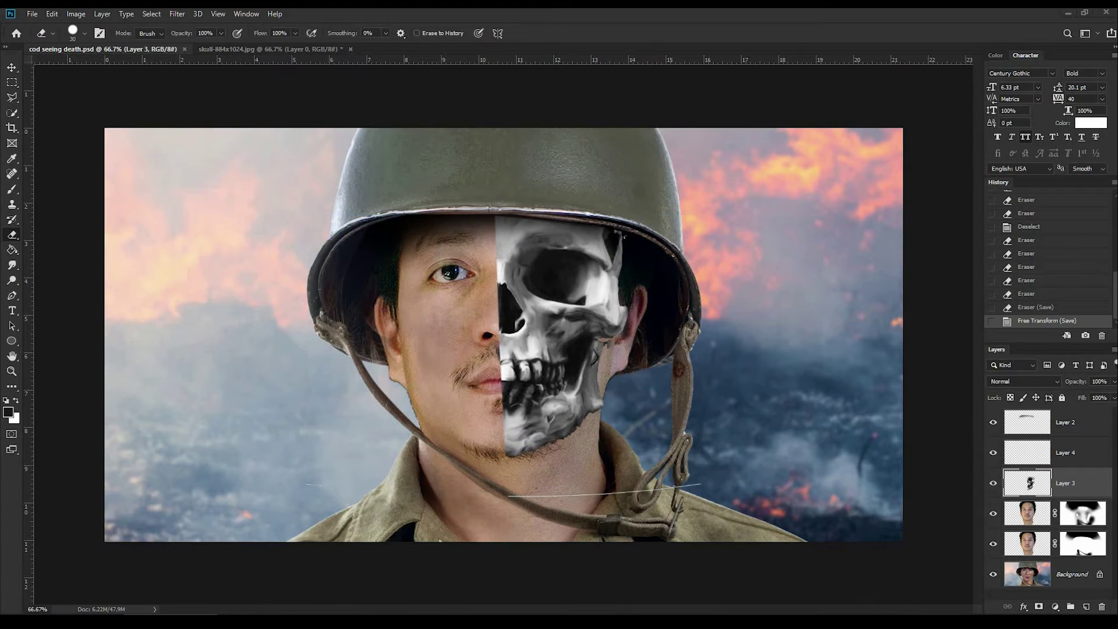
# Step: Erase a faint line near the strap and paint dark Color Burn shading by the helmet's right side
pyautogui.click(671, 493)
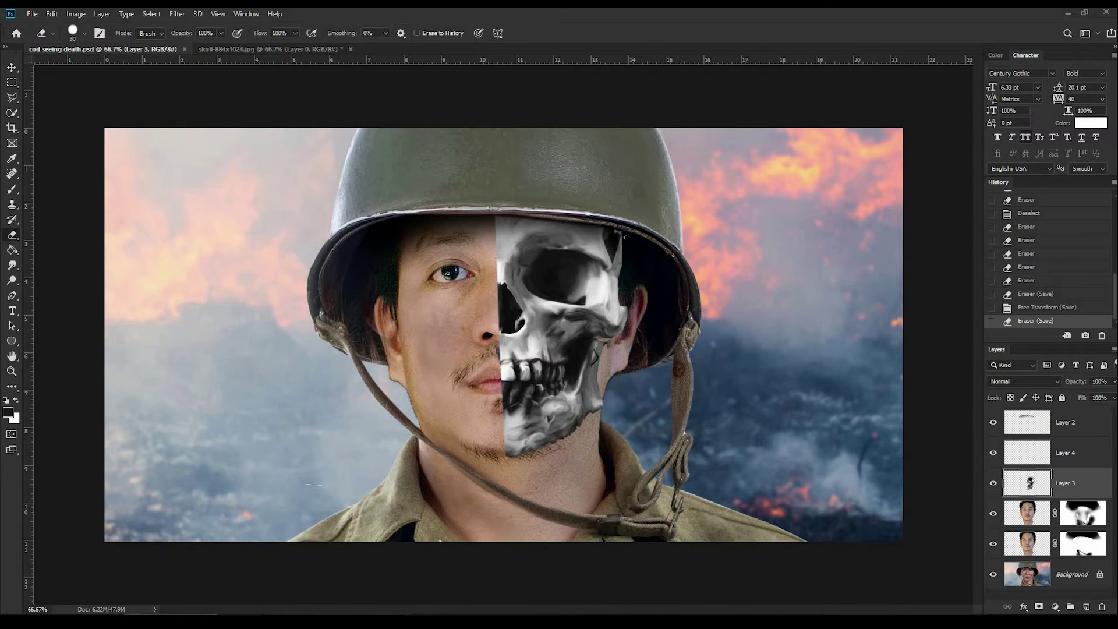
pyautogui.moveTo(662, 280)
pyautogui.mouseDown()
pyautogui.moveTo(618, 336)
pyautogui.moveTo(632, 304)
pyautogui.mouseUp()
pyautogui.moveTo(618, 379); pyautogui.dragTo(582, 425)
pyautogui.click(1054, 382)
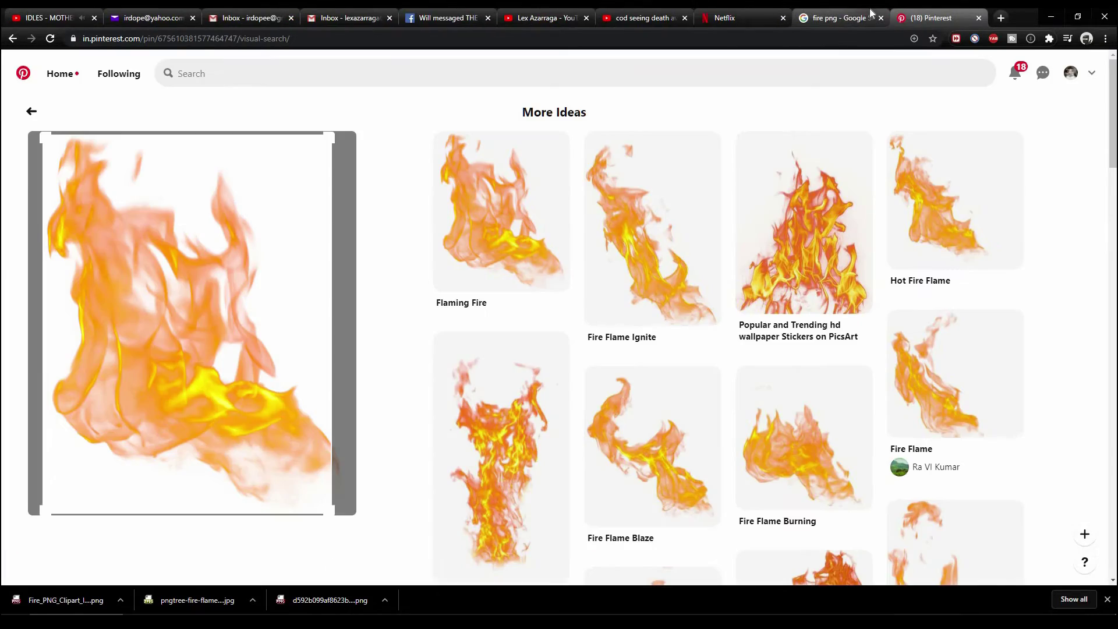
# Step: Open the downloaded fire PNG files in Photoshop
pyautogui.click(872, 12)
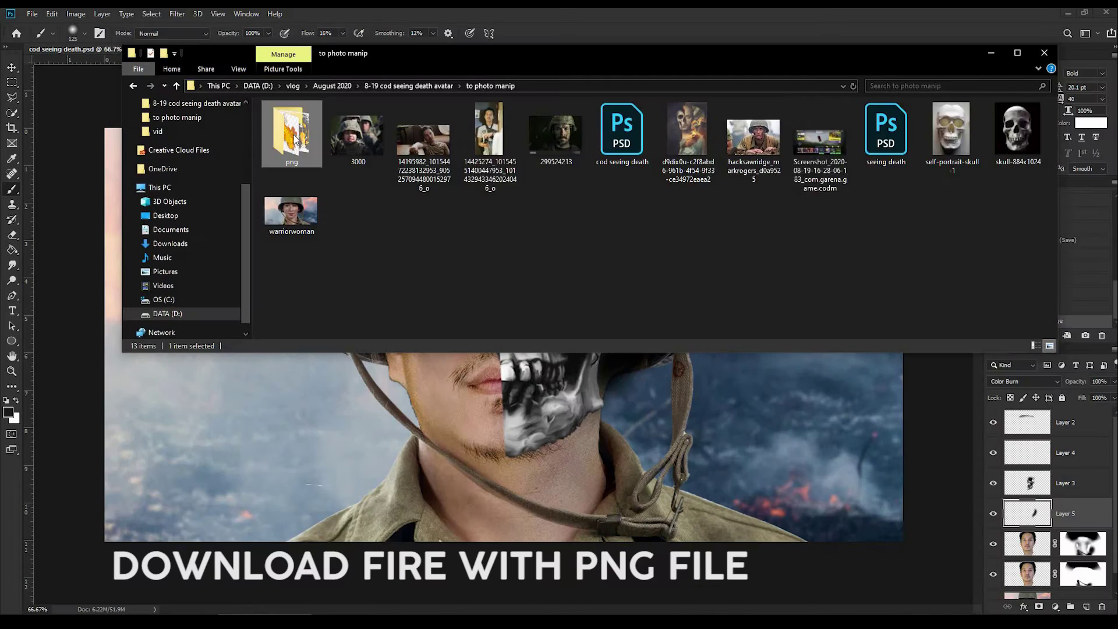
pyautogui.doubleClick(296, 140)
pyautogui.moveTo(443, 219); pyautogui.dragTo(291, 102)
pyautogui.press('Return')
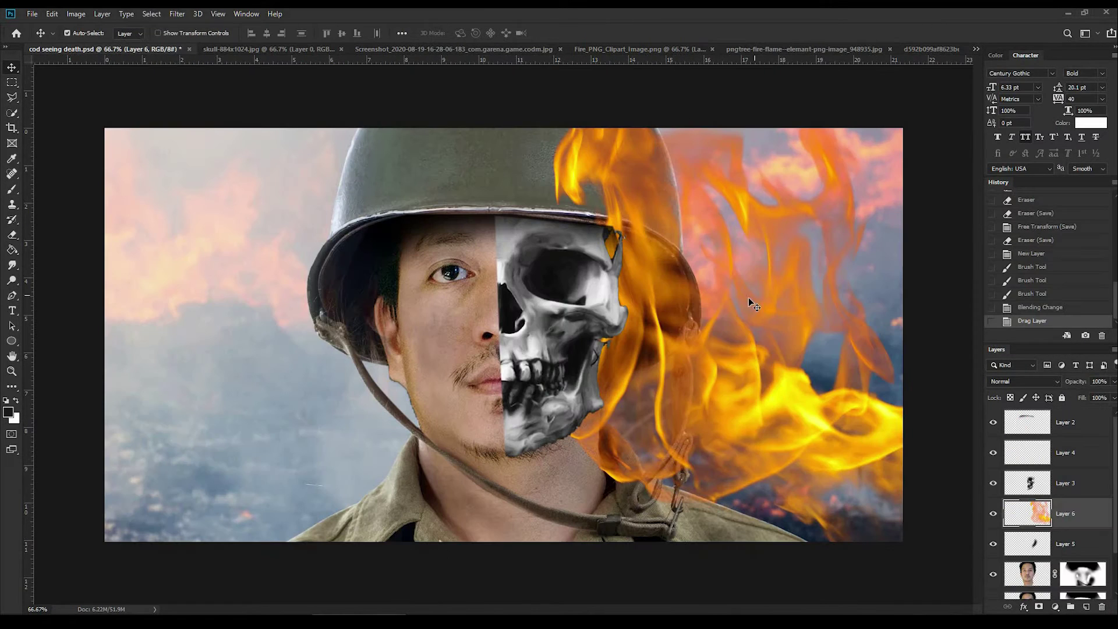
# Step: Flip the fire layer horizontally, shrink it and move it left over the skull side
pyautogui.hotkey('ctrl', 't')
pyautogui.rightClick(721, 263)
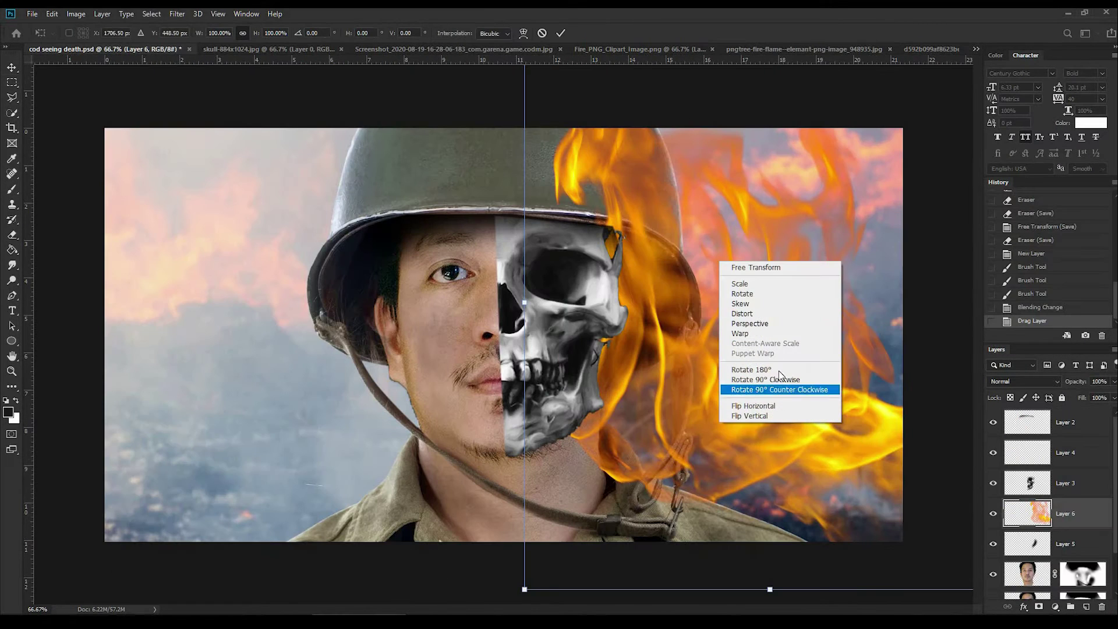
pyautogui.click(753, 406)
pyautogui.hotkey('ctrl', '-')
pyautogui.moveTo(433, 183); pyautogui.dragTo(526, 301)
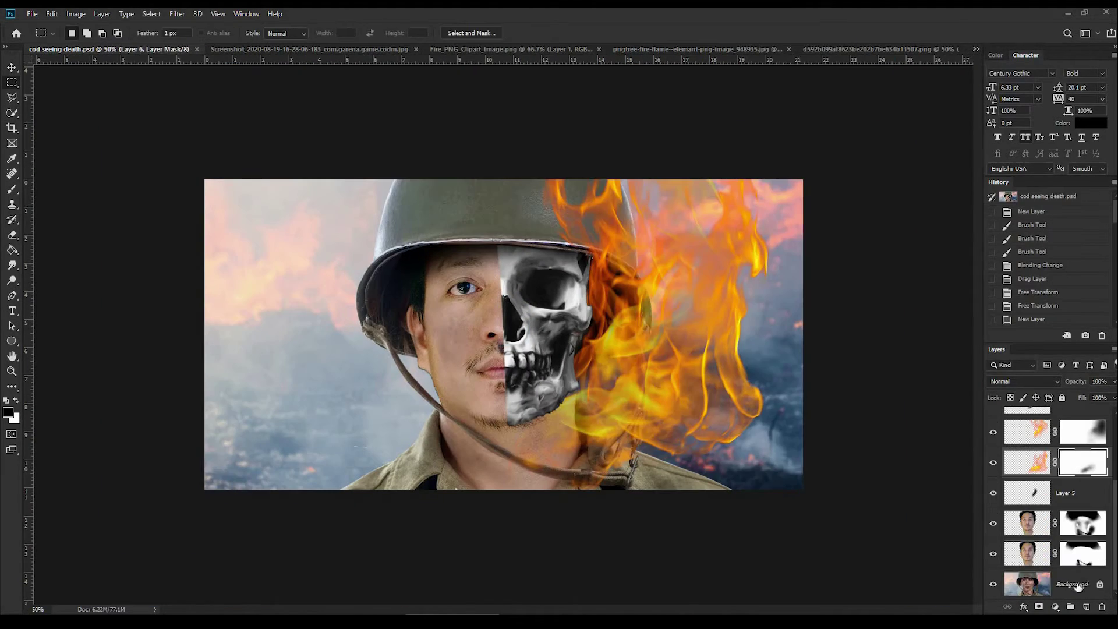
# Step: Paste a copy of the smoky sky in place, flipped horizontally and enlarged over the left side
pyautogui.hotkey('ctrl', 'c')
pyautogui.hotkey('ctrl', 'shift', 'v')
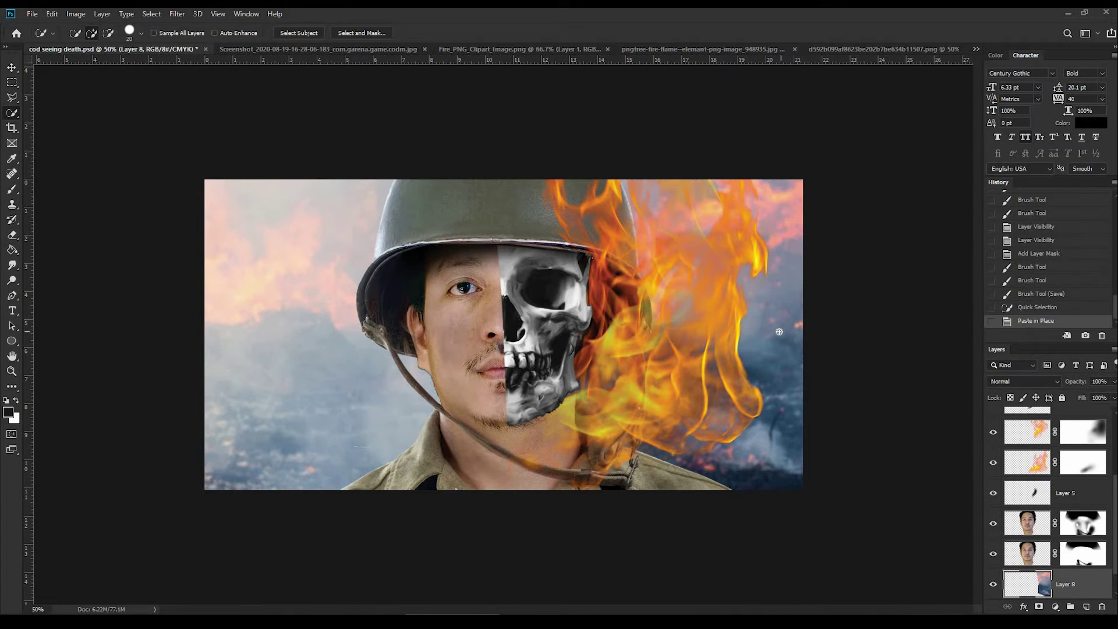
pyautogui.hotkey('ctrl', 't')
pyautogui.rightClick(300, 293)
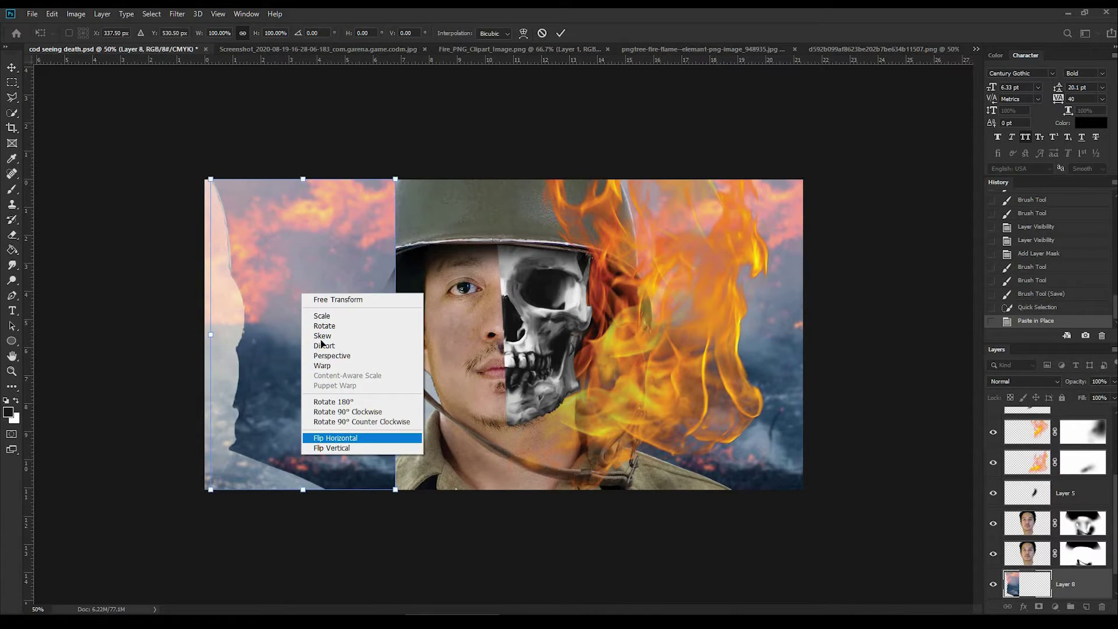
pyautogui.click(369, 438)
pyautogui.moveTo(369, 344); pyautogui.dragTo(313, 335)
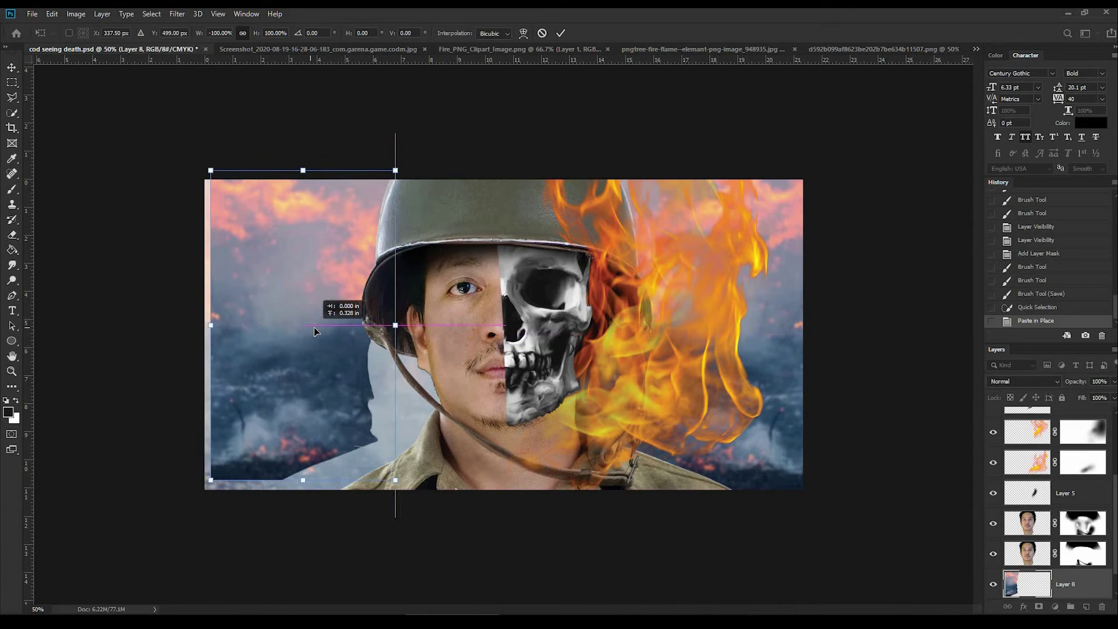
pyautogui.moveTo(405, 491); pyautogui.dragTo(412, 512)
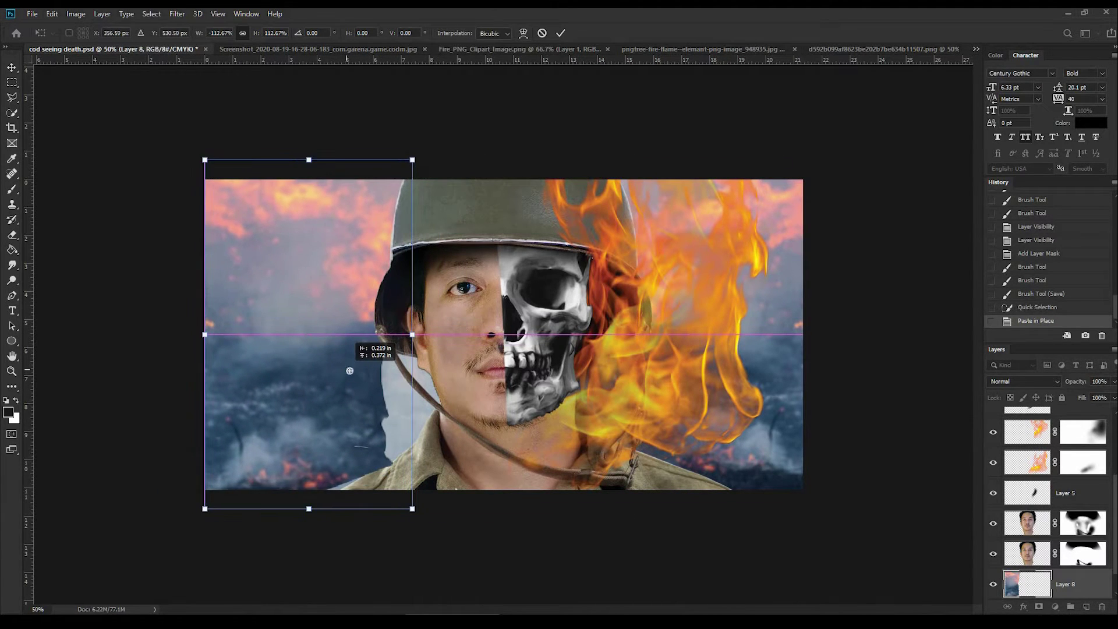
pyautogui.press('Return')
# Step: Mask the pasted sky, erase it along the helmet edge, and restore 100% opacity
pyautogui.scroll(-1, 1076, 574)
pyautogui.moveTo(1074, 401); pyautogui.dragTo(1084, 396)
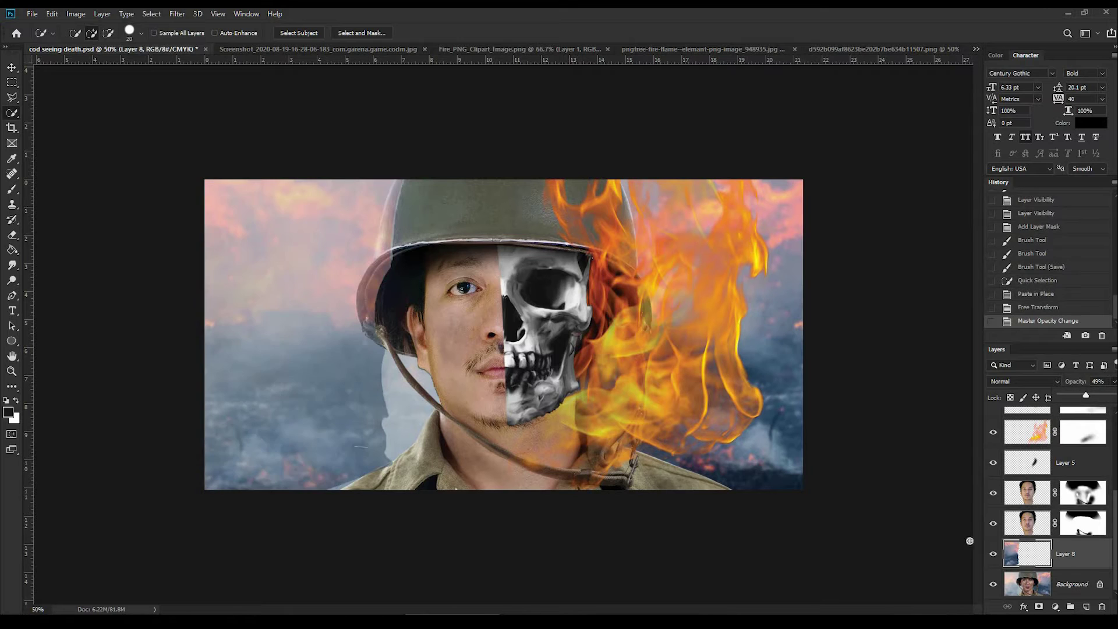
pyautogui.click(1040, 608)
pyautogui.press('b')
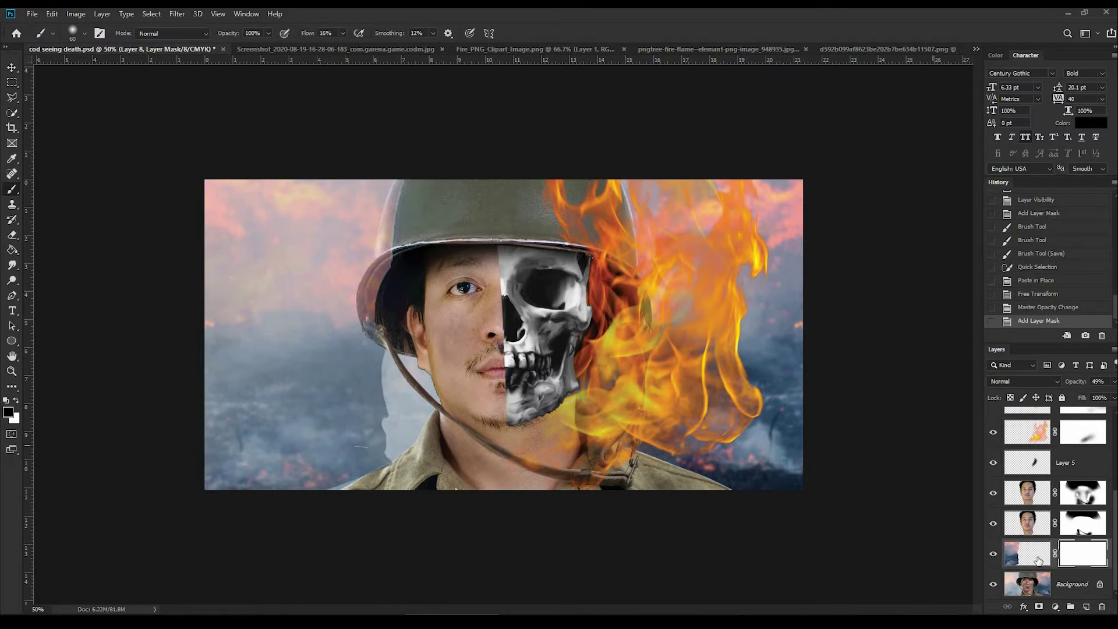
pyautogui.press('e')
pyautogui.moveTo(393, 212); pyautogui.dragTo(392, 220)
pyautogui.moveTo(393, 223); pyautogui.dragTo(396, 228)
pyautogui.click(1030, 294)
pyautogui.moveTo(407, 182); pyautogui.dragTo(364, 316)
pyautogui.moveTo(390, 239); pyautogui.dragTo(372, 281)
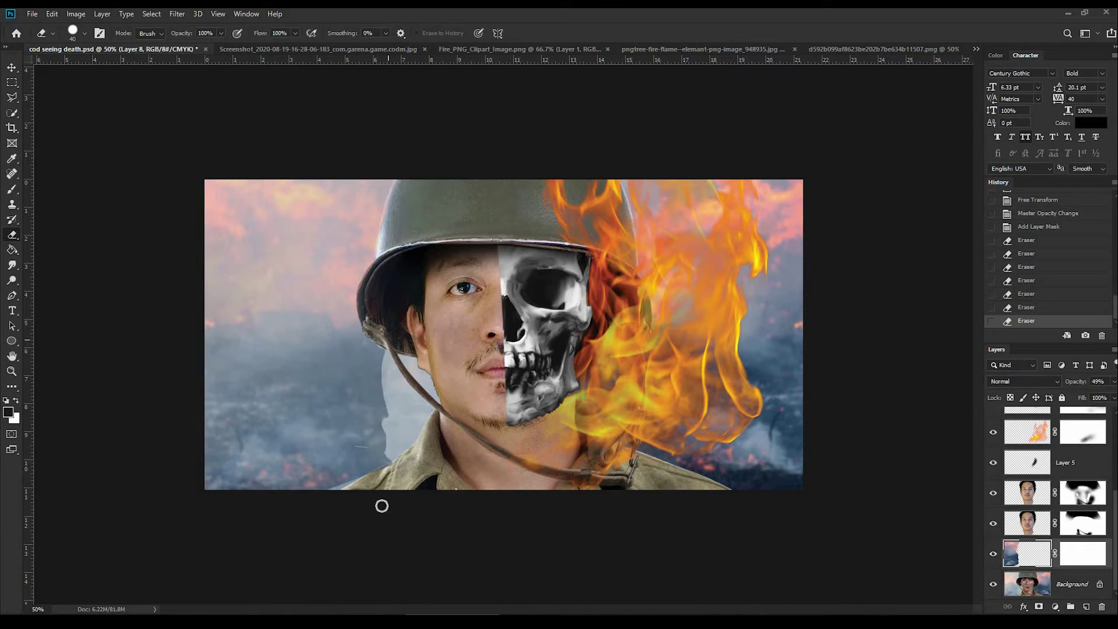
pyautogui.write('100')
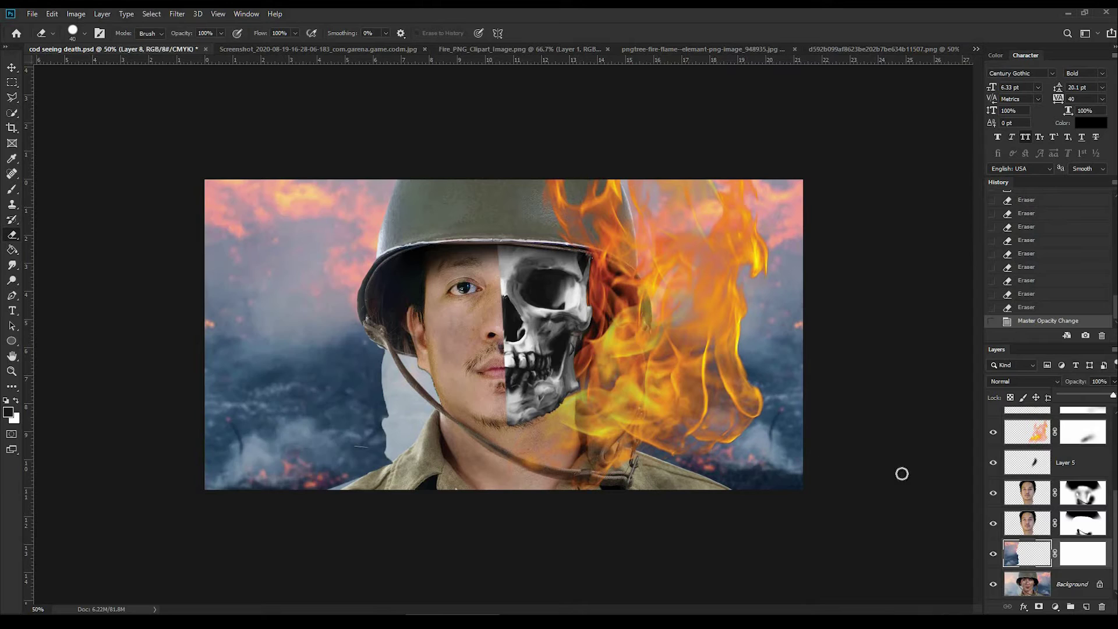
pyautogui.write('s')
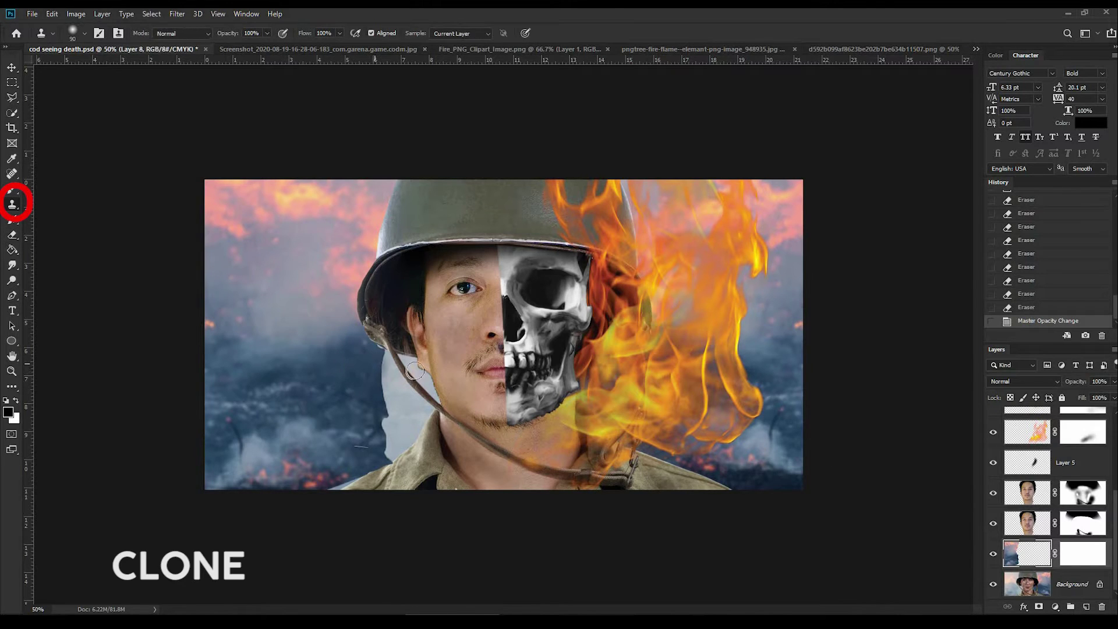
# Step: Clone cloud texture over the white patch beside the neck at 49% opacity
pyautogui.moveTo(408, 365)
pyautogui.mouseDown()
pyautogui.moveTo(408, 431)
pyautogui.moveTo(399, 419)
pyautogui.mouseUp()
pyautogui.press('[')
pyautogui.press('[')
pyautogui.press('[')
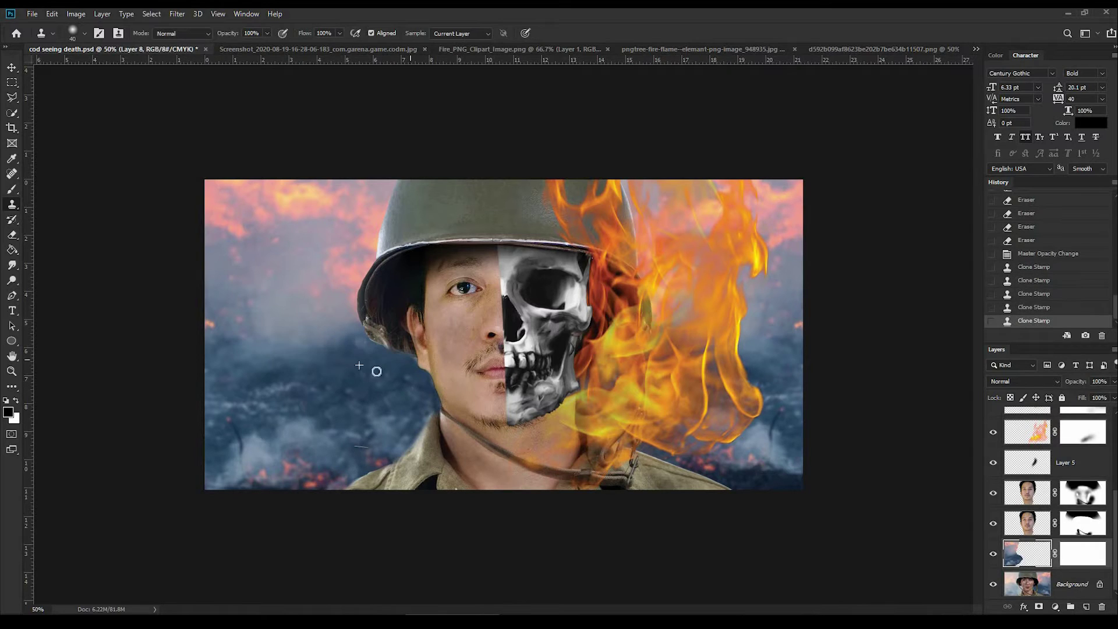
pyautogui.press('4')
pyautogui.press('9')
# Step: Erase along the helmet chin strap
pyautogui.press('e')
pyautogui.click(449, 414)
pyautogui.click(451, 413)
pyautogui.click(445, 409)
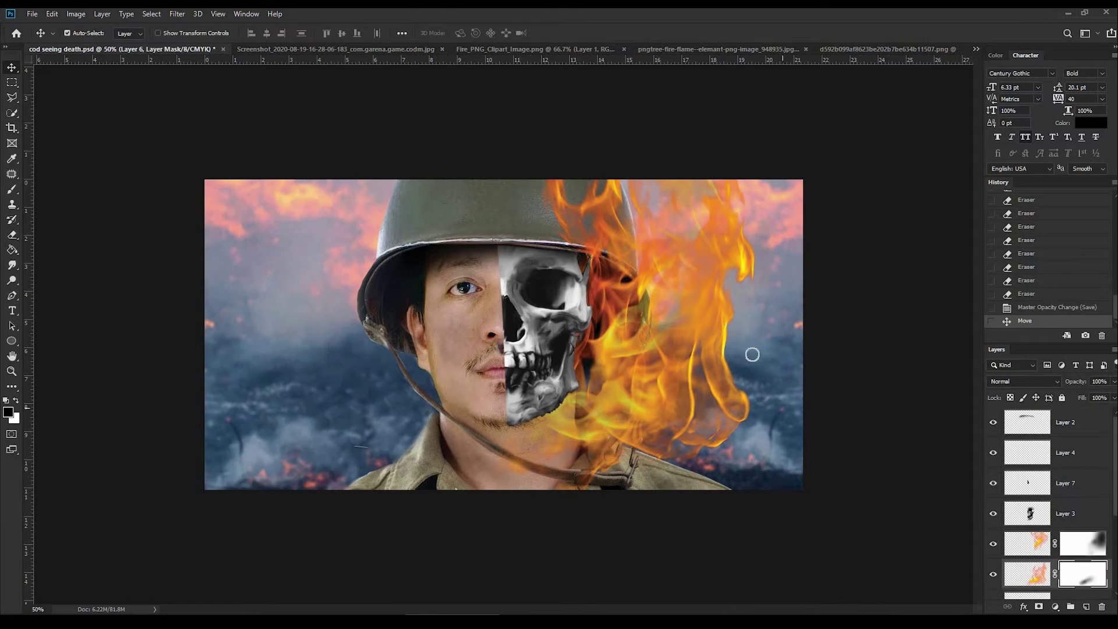
# Step: Paint black on the fire mask to hide the lowest flames
pyautogui.moveTo(723, 361); pyautogui.dragTo(624, 437)
pyautogui.moveTo(705, 350)
pyautogui.mouseDown()
pyautogui.moveTo(635, 414)
pyautogui.moveTo(652, 419)
pyautogui.mouseUp()
pyautogui.moveTo(717, 390); pyautogui.dragTo(746, 419)
pyautogui.moveTo(612, 417); pyautogui.dragTo(580, 442)
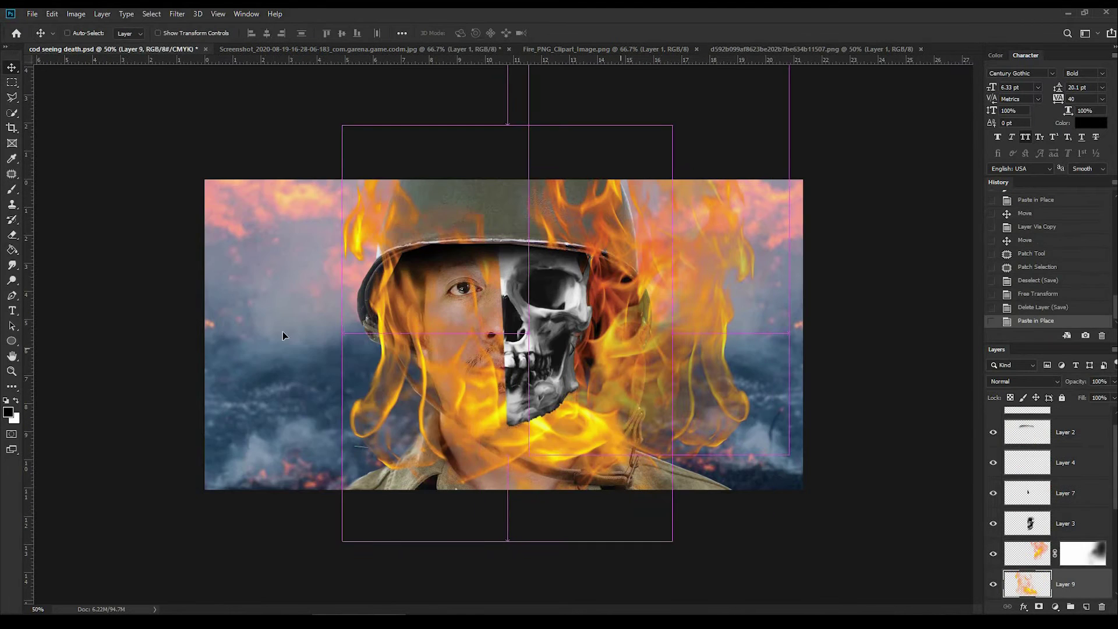
# Step: Flip the pasted fire horizontally and move it over the face
pyautogui.hotkey('ctrl', 't')
pyautogui.rightClick(305, 318)
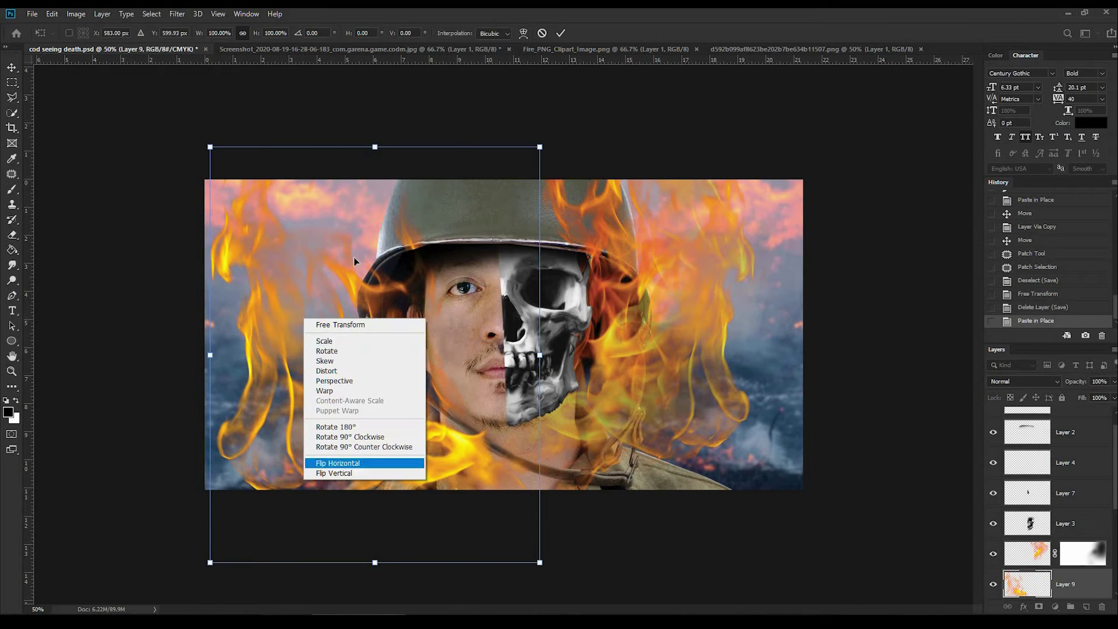
pyautogui.click(361, 463)
pyautogui.moveTo(425, 292); pyautogui.dragTo(670, 291)
pyautogui.press('Return')
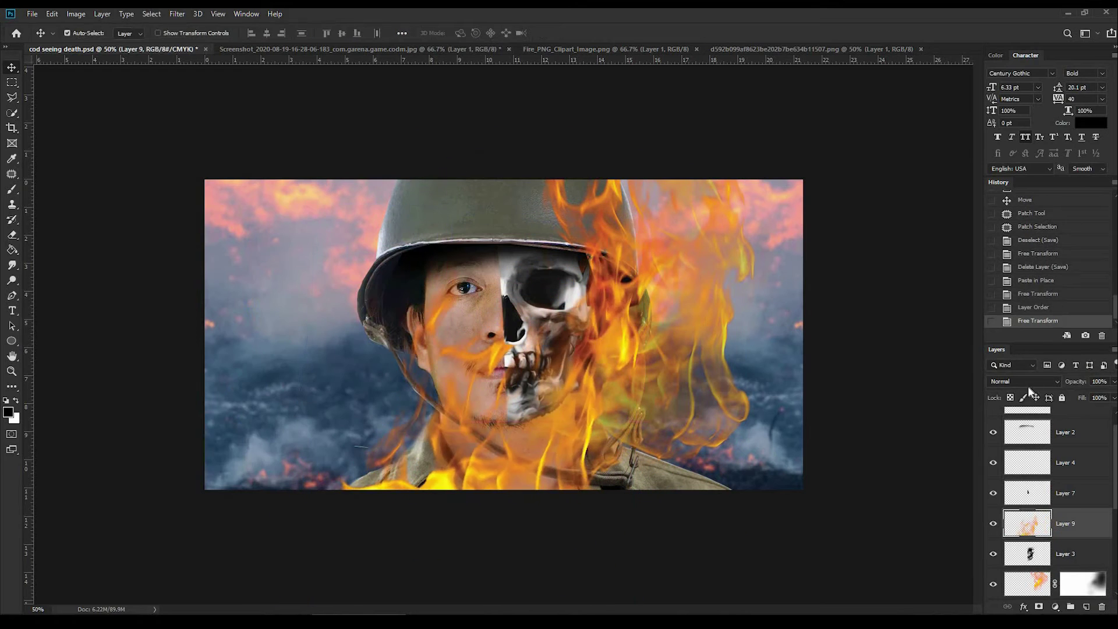
# Step: Set the fire, Layer 6 copy and Layer 6 flame layers to Linear Light blending
pyautogui.click(1026, 382)
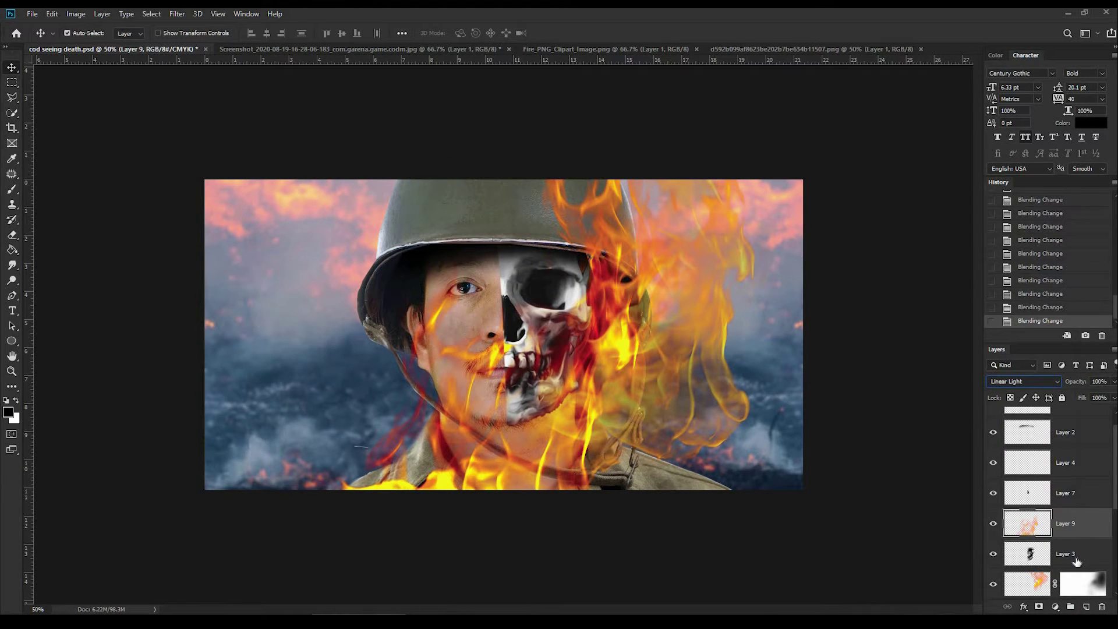
pyautogui.scroll(-3, 1035, 505)
pyautogui.hotkey('alt', '[')
pyautogui.hotkey('alt', '[')
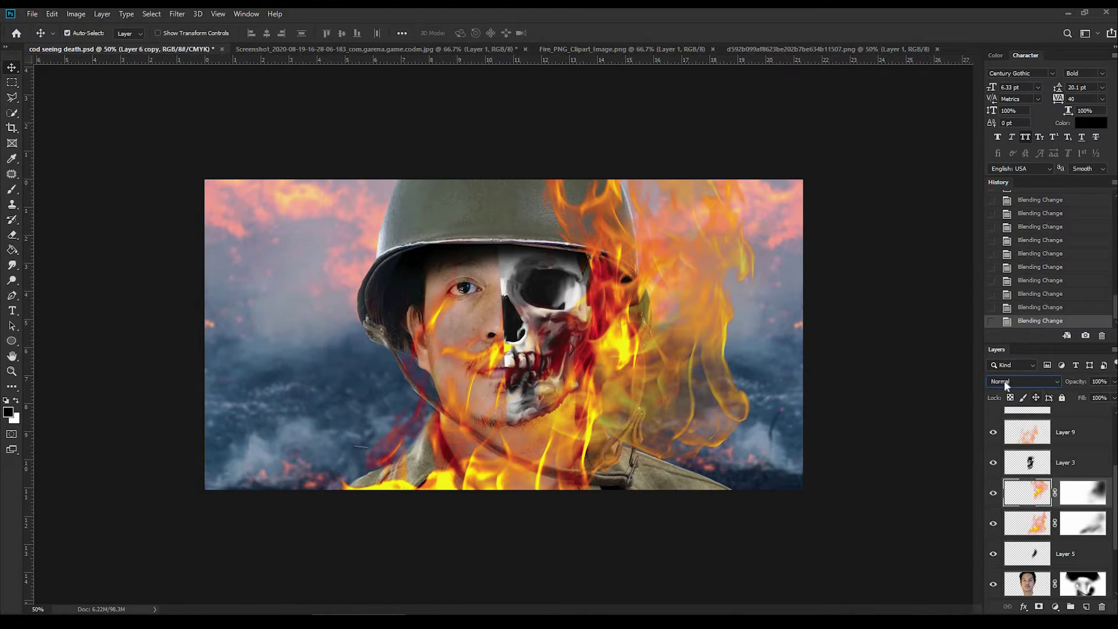
pyautogui.click(1005, 382)
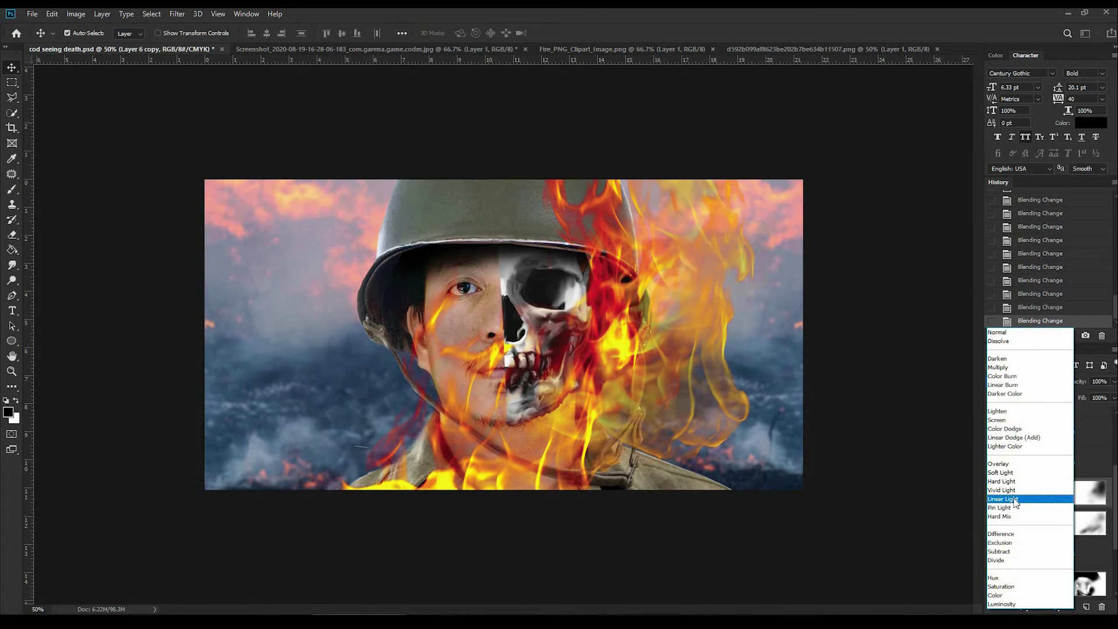
pyautogui.press('Return')
pyautogui.hotkey('alt', '[')
pyautogui.click(1024, 382)
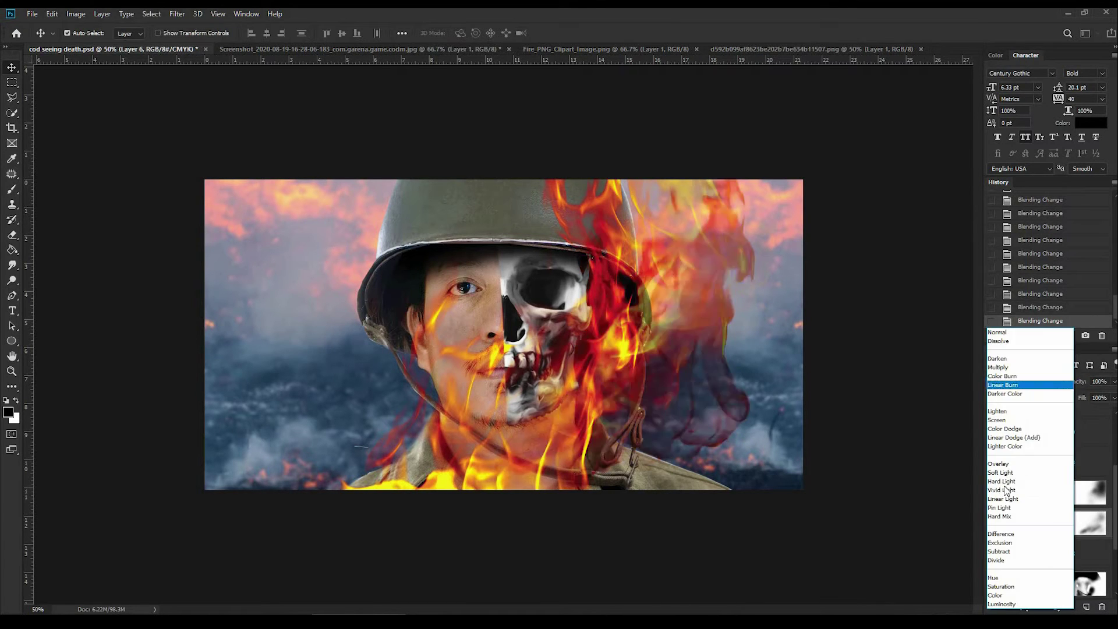
pyautogui.click(1056, 517)
# Step: Add a layer mask to Layer 9 and switch to the Brush tool
pyautogui.click(1043, 433)
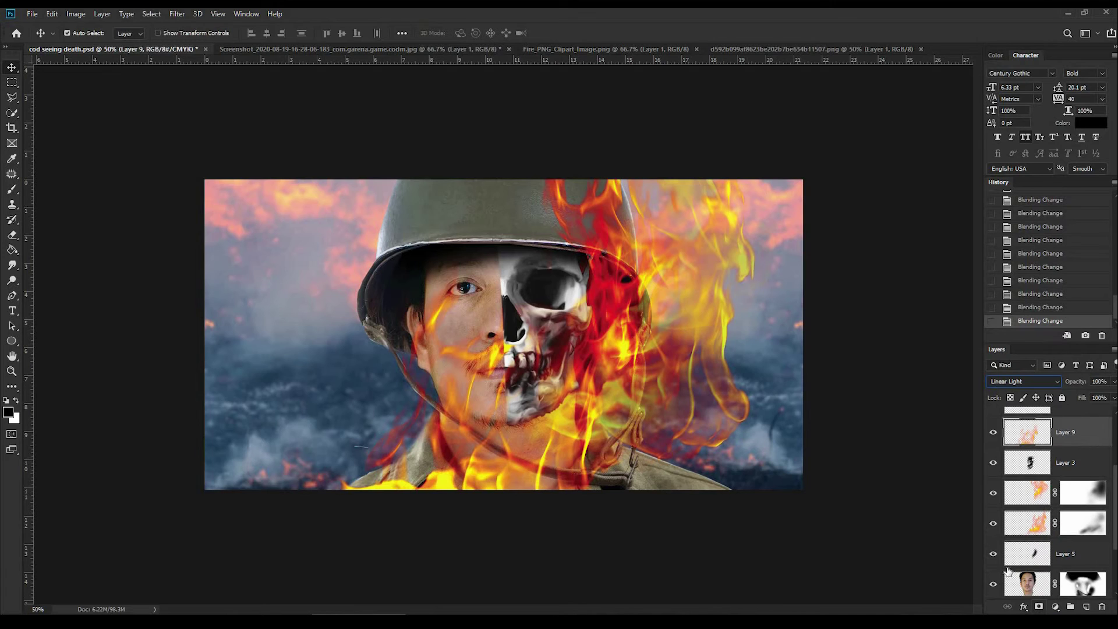
pyautogui.click(1039, 607)
pyautogui.press('b')
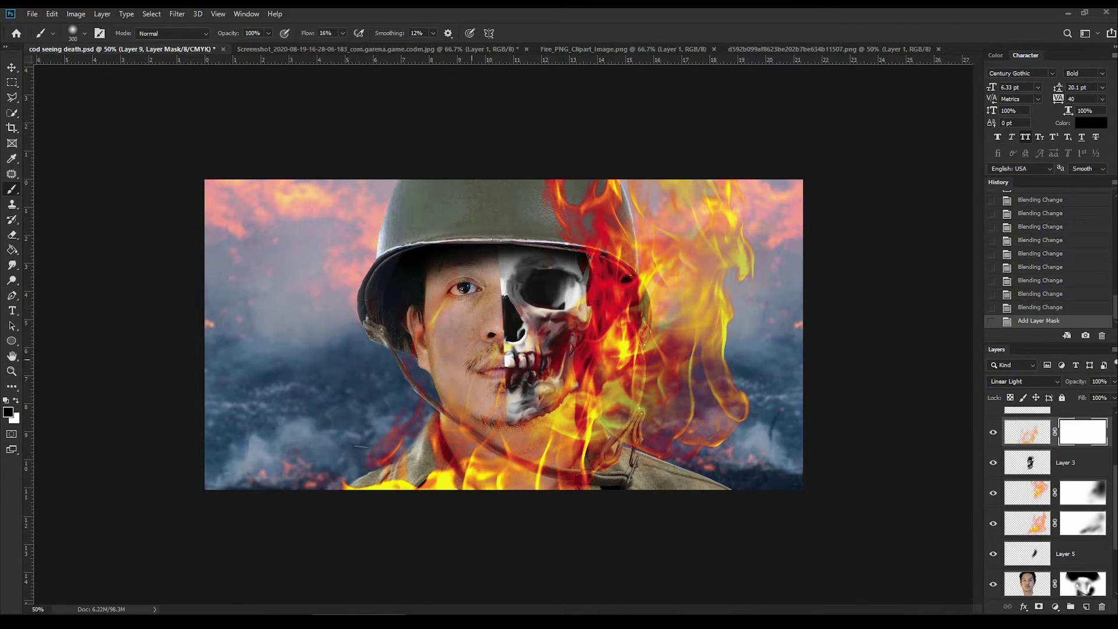
# Step: Mask the fire off the lower-left shirt and near the skull's jaw
pyautogui.moveTo(350, 484); pyautogui.dragTo(496, 472)
pyautogui.moveTo(437, 431); pyautogui.dragTo(513, 460)
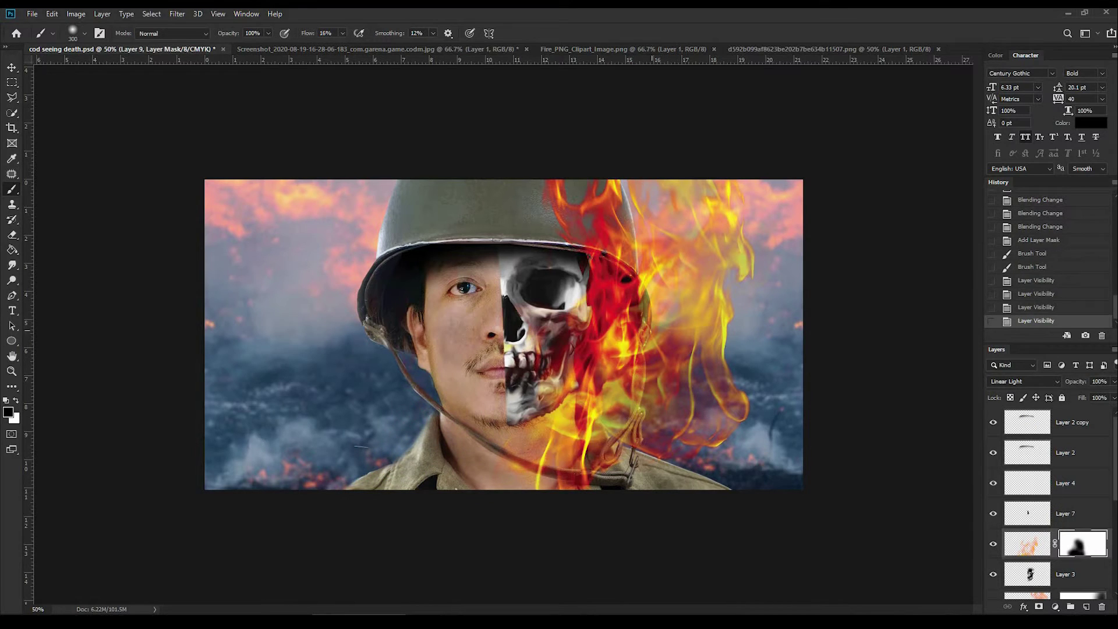
pyautogui.moveTo(582, 361); pyautogui.dragTo(583, 483)
pyautogui.click(993, 574)
pyautogui.click(994, 574)
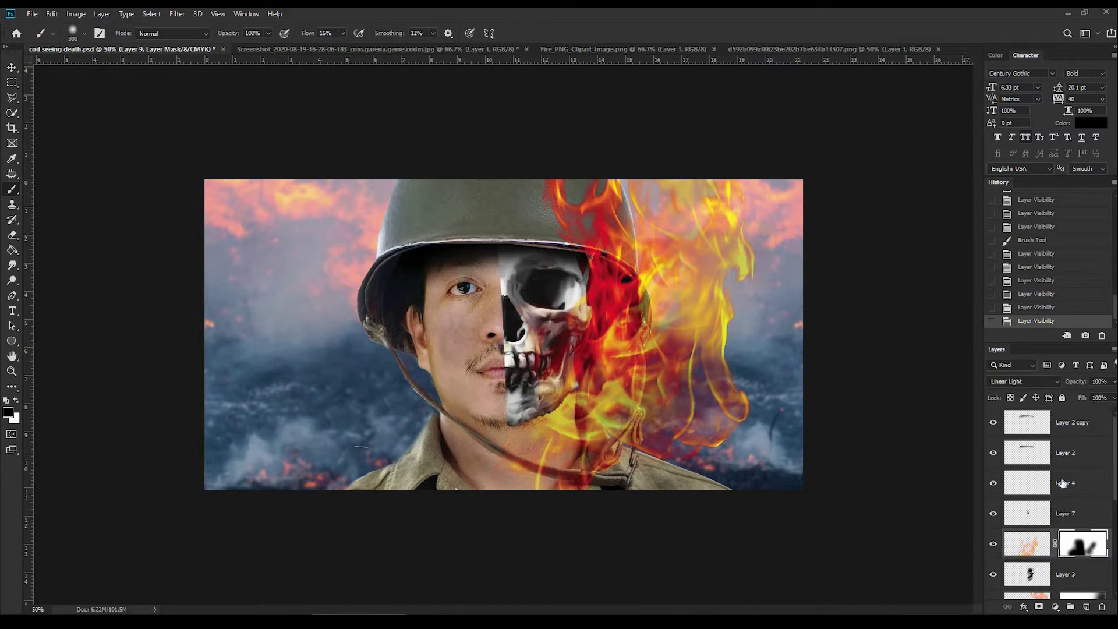
pyautogui.scroll(-2, 1026, 483)
pyautogui.click(994, 484)
pyautogui.click(993, 483)
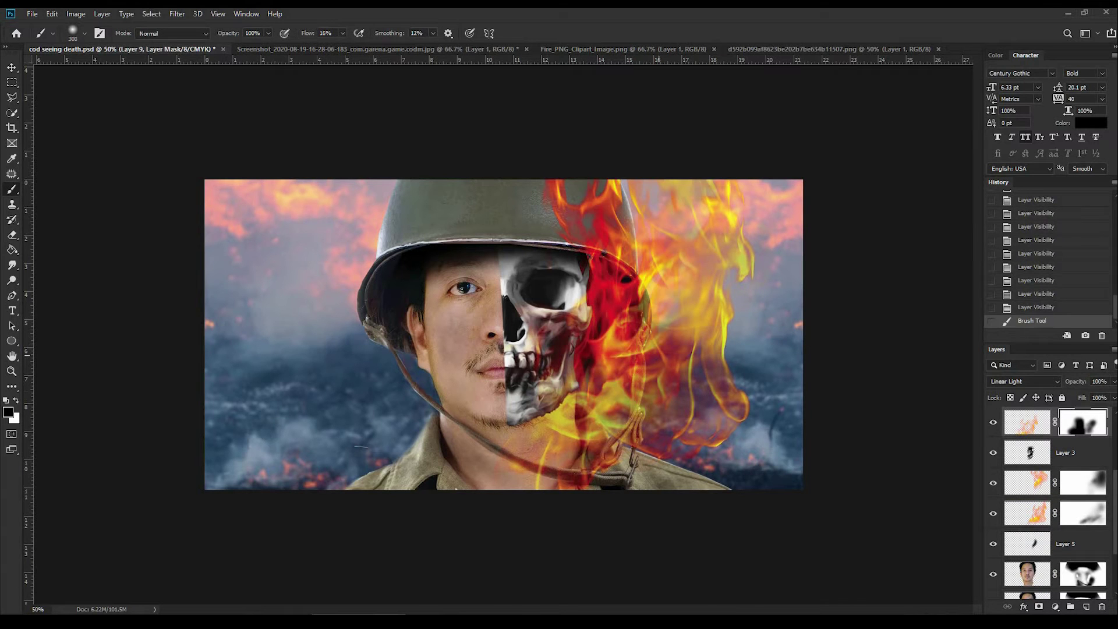
pyautogui.hotkey('ctrl', 'z')
pyautogui.hotkey('ctrl', 'z')
pyautogui.hotkey('ctrl', 'z')
pyautogui.hotkey('ctrl', 'z')
pyautogui.hotkey('ctrl', 'z')
pyautogui.hotkey('ctrl', 'z')
pyautogui.hotkey('ctrl', 'z')
# Step: Compare the fire layers on and off, then target Layer 6's mask
pyautogui.click(994, 483)
pyautogui.click(1084, 483)
pyautogui.click(994, 483)
pyautogui.click(995, 483)
pyautogui.click(995, 483)
pyautogui.click(1082, 513)
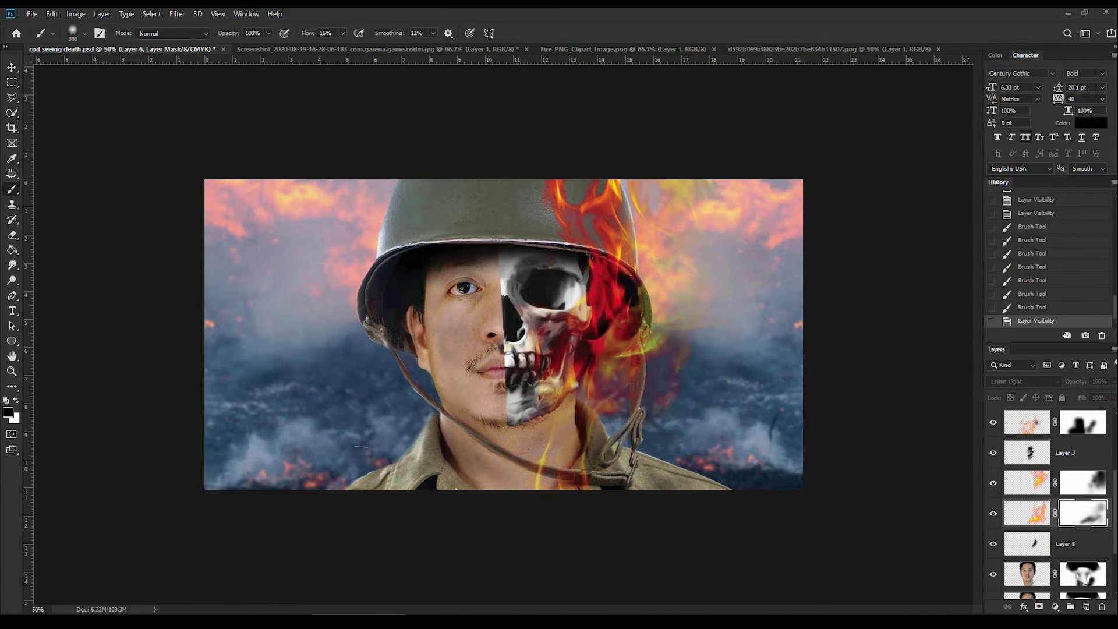
# Step: Save the document and crop the canvas narrower from the left
pyautogui.press('v')
pyautogui.hotkey('ctrl', 's')
pyautogui.press('c')
pyautogui.moveTo(205, 334); pyautogui.dragTo(309, 334)
pyautogui.press('Return')
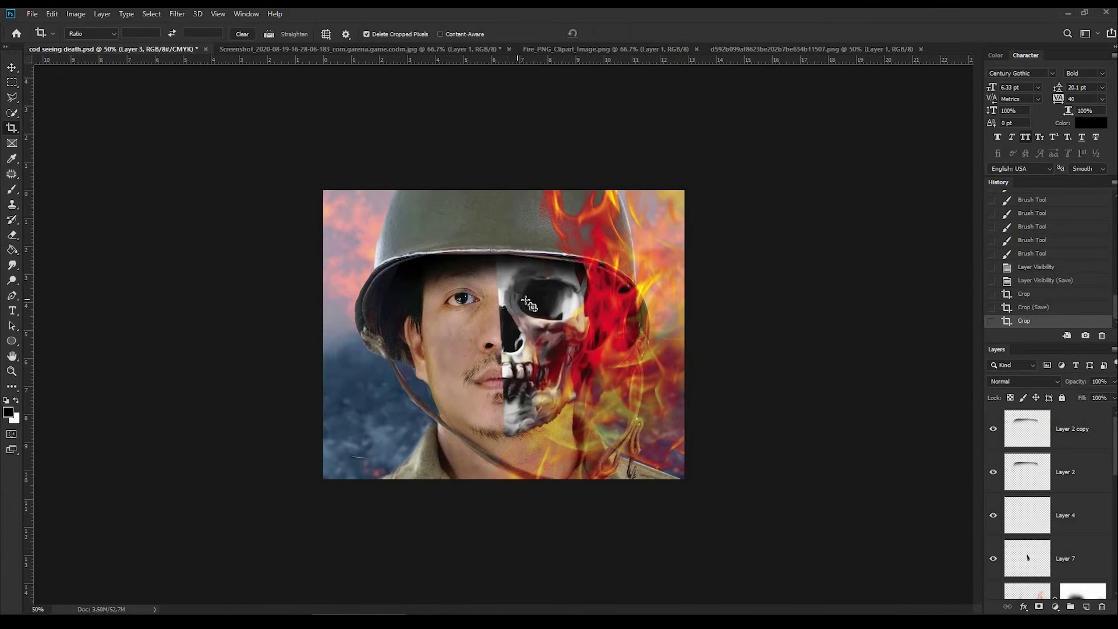
pyautogui.press('Return')
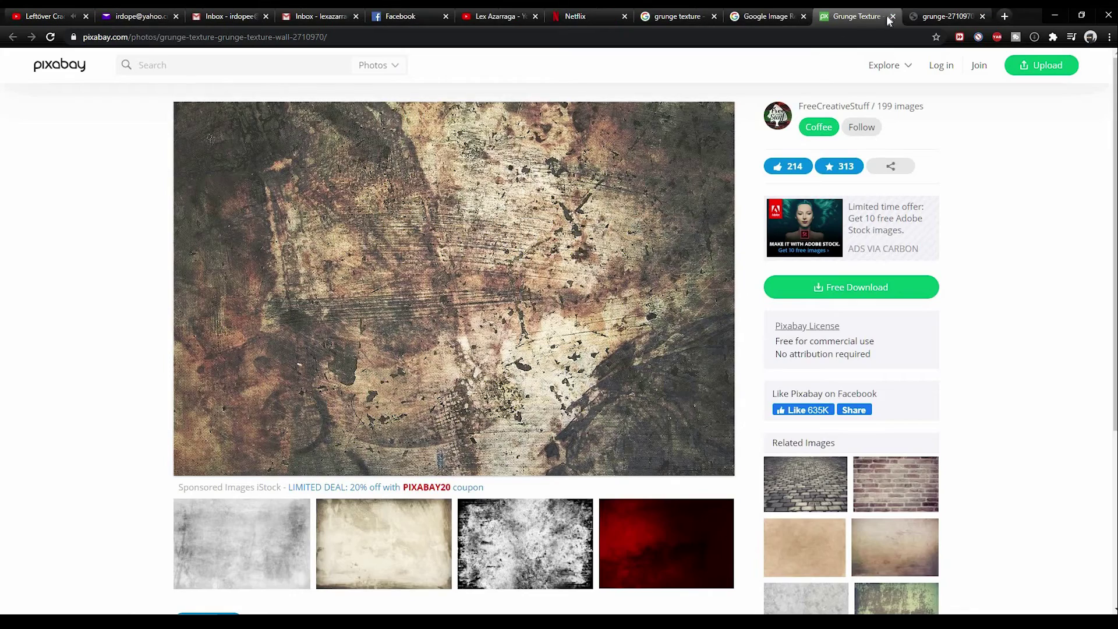
# Step: Copy the grunge texture image from the browser and paste it into the composite
pyautogui.click(891, 18)
pyautogui.rightClick(602, 202)
pyautogui.click(652, 240)
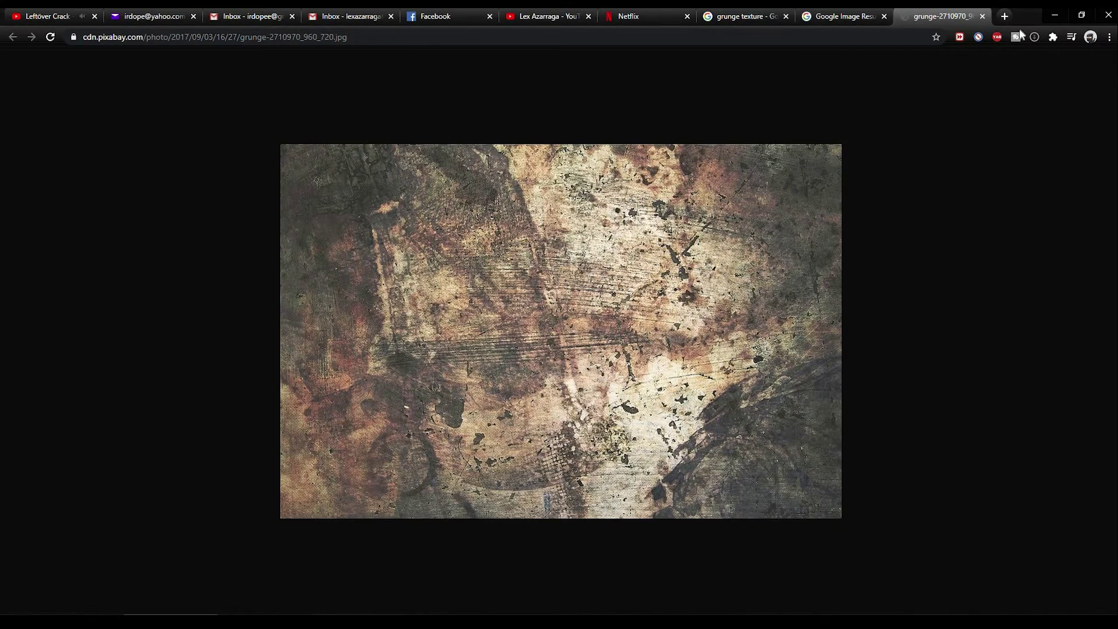
pyautogui.hotkey('ctrl', 'v')
pyautogui.hotkey('ctrl', 't')
# Step: Stretch the grunge texture over the canvas in Vivid Light at 43% opacity
pyautogui.press('Return')
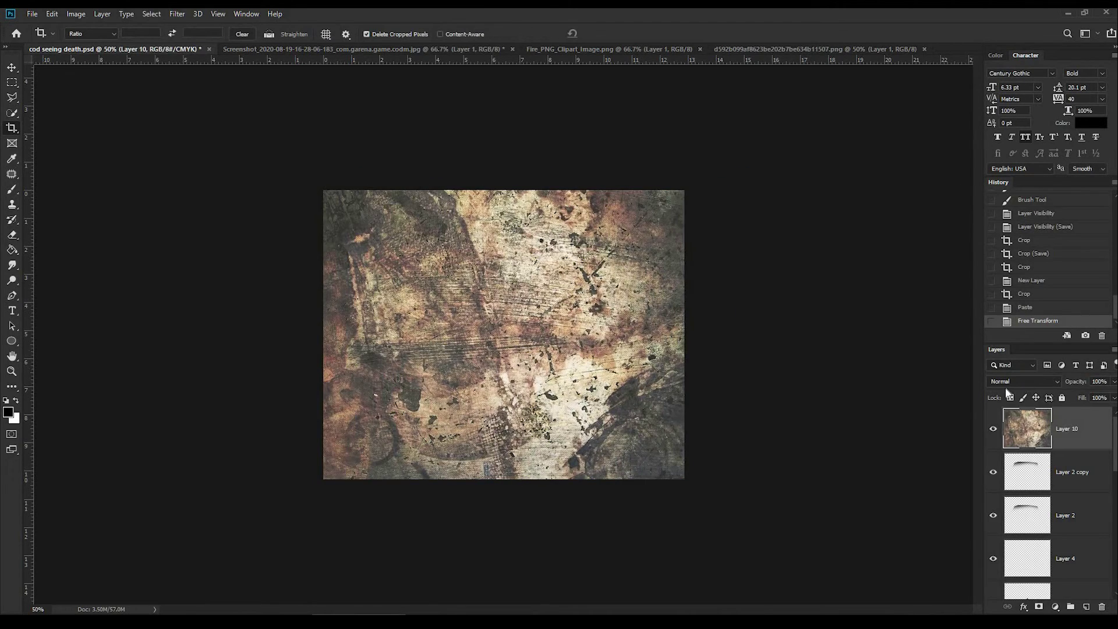
pyautogui.click(1025, 382)
pyautogui.click(1023, 492)
pyautogui.click(1114, 381)
pyautogui.moveTo(1114, 396); pyautogui.dragTo(1074, 398)
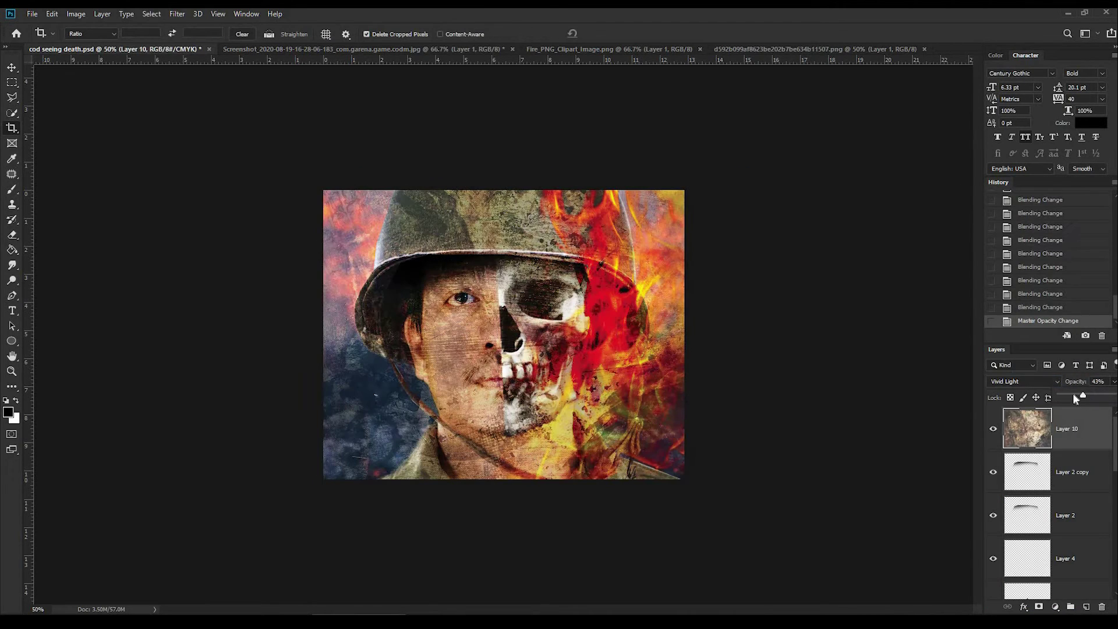
# Step: Mask the texture off the face, helmet, chin and mouth
pyautogui.click(1039, 607)
pyautogui.press('b')
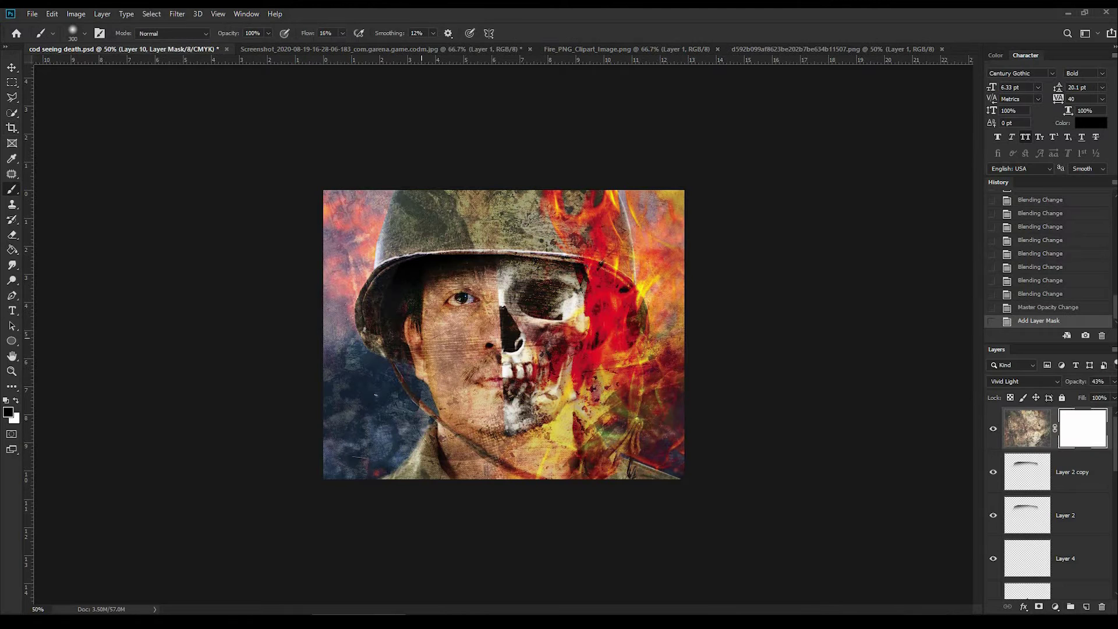
pyautogui.moveTo(420, 216); pyautogui.dragTo(484, 245)
pyautogui.moveTo(483, 384); pyautogui.dragTo(565, 291)
pyautogui.moveTo(507, 204); pyautogui.dragTo(583, 257)
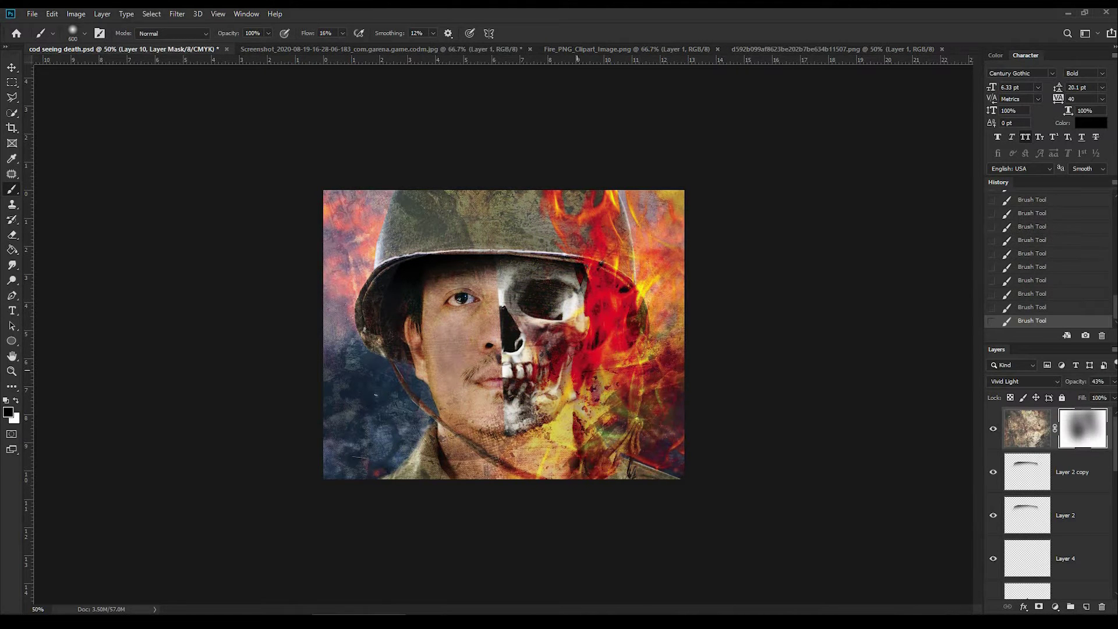
pyautogui.moveTo(553, 373); pyautogui.dragTo(606, 431)
pyautogui.moveTo(509, 195); pyautogui.dragTo(533, 206)
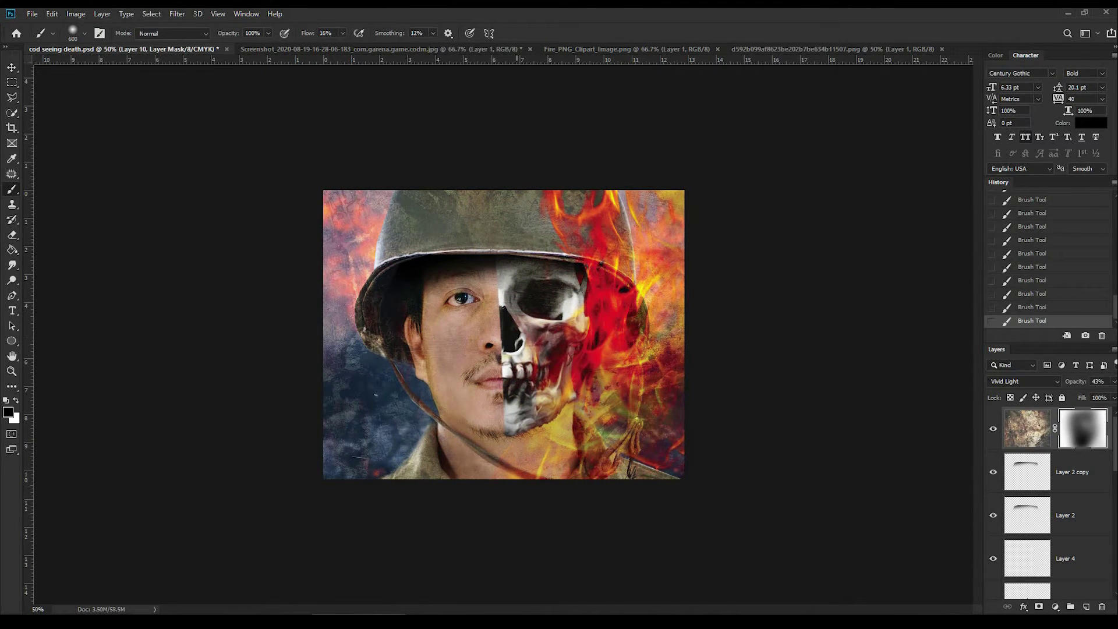
pyautogui.press('[')
pyautogui.press('[')
pyautogui.press('[')
pyautogui.moveTo(497, 354); pyautogui.dragTo(505, 396)
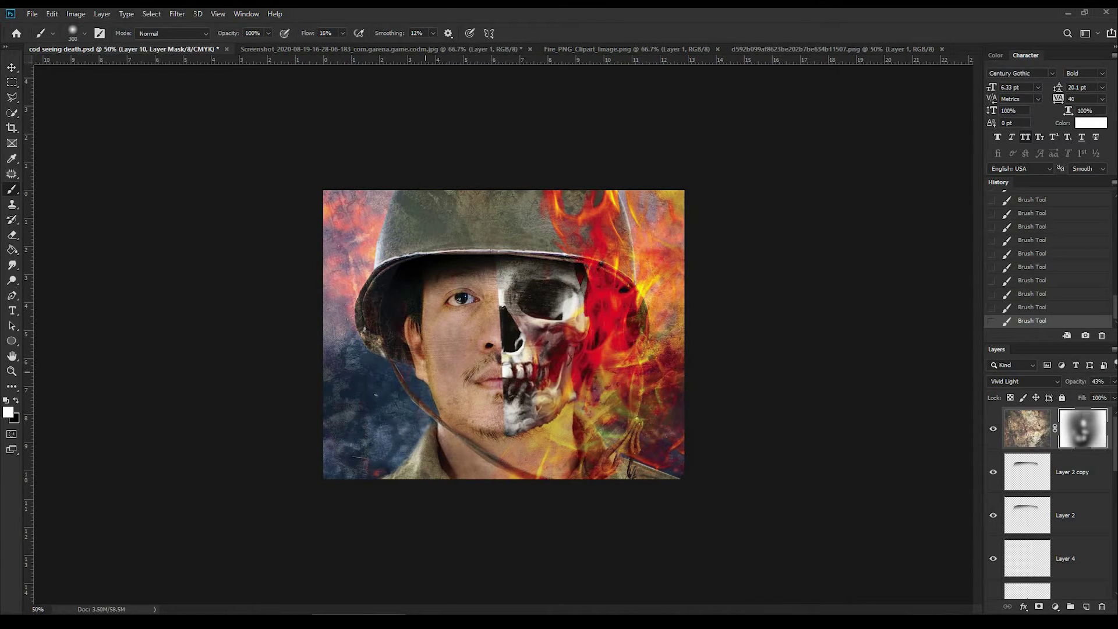
# Step: Soften the texture near the right-side flames and save
pyautogui.press('x')
pyautogui.moveTo(630, 367); pyautogui.dragTo(641, 431)
pyautogui.moveTo(643, 218); pyautogui.dragTo(669, 227)
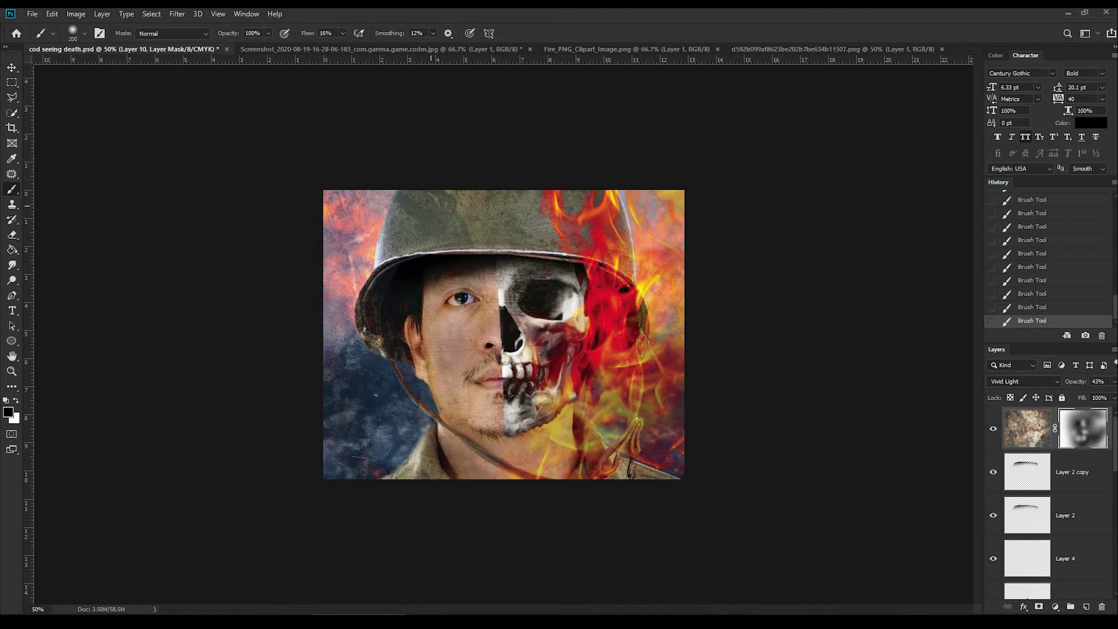
pyautogui.hotkey('ctrl', 's')
# Step: Stamp all visible layers into a new merged layer and save
pyautogui.press(']')
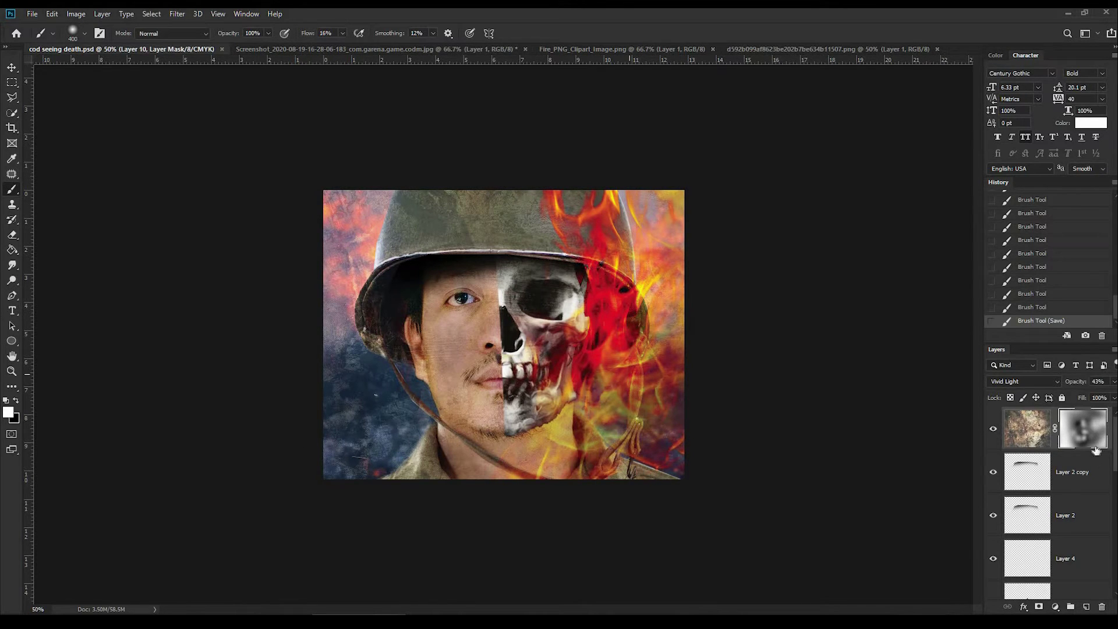
pyautogui.scroll(-5, 1081, 472)
pyautogui.scroll(-5, 1078, 553)
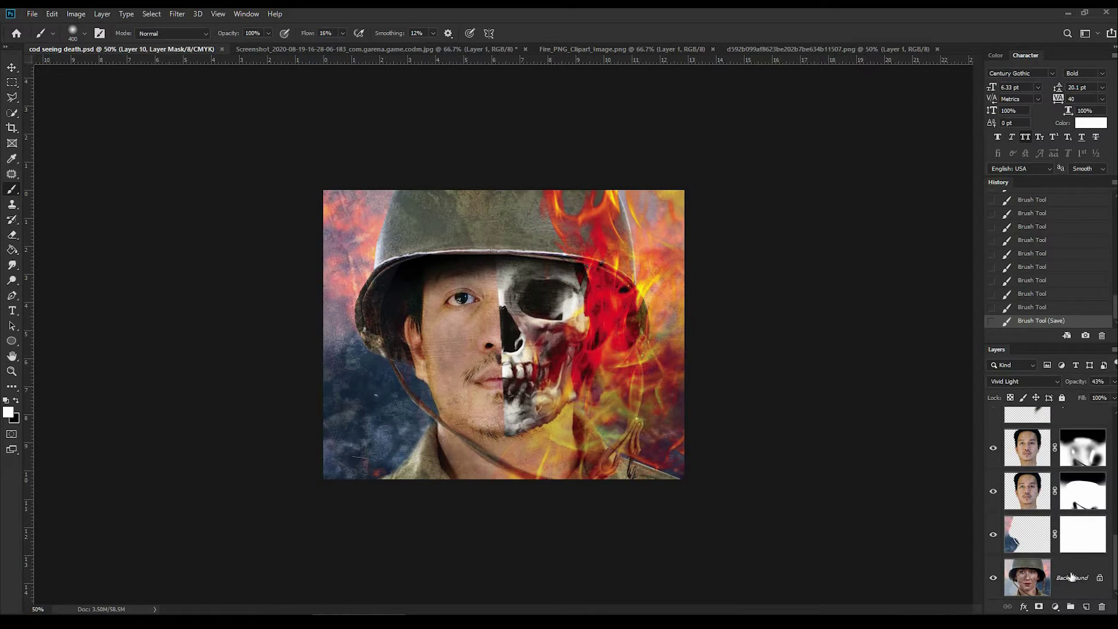
pyautogui.hotkey('ctrl', 'alt', 'shift', 'e')
pyautogui.hotkey('ctrl', 's')
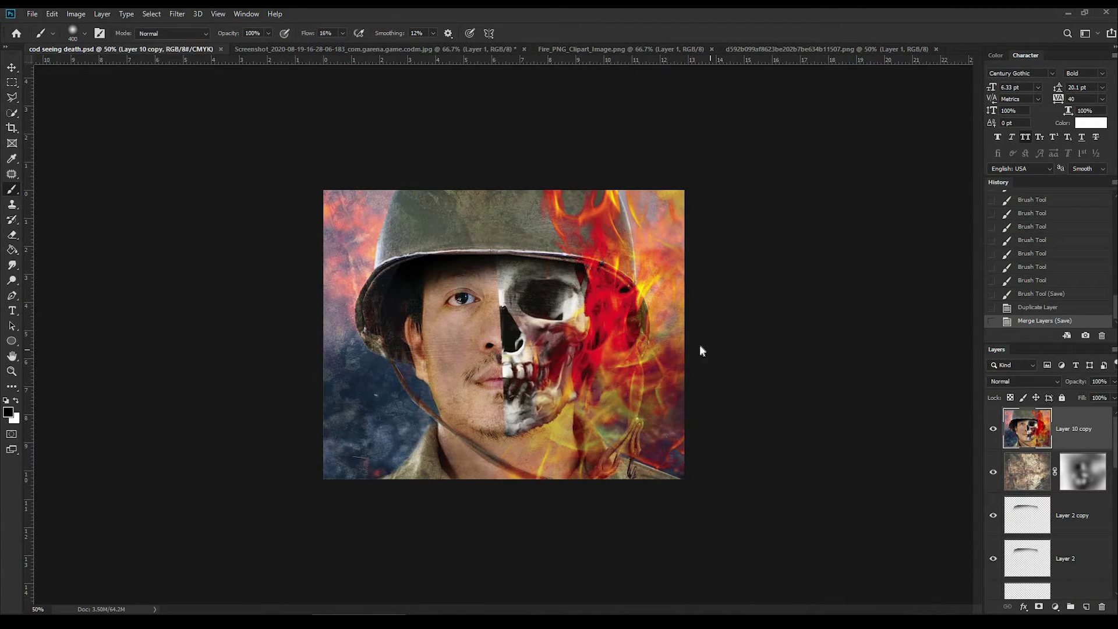
# Step: Steepen the merged layer's Camera Raw tone curve into an S-curve for contrast
pyautogui.hotkey('ctrl', 'shift', 'a')
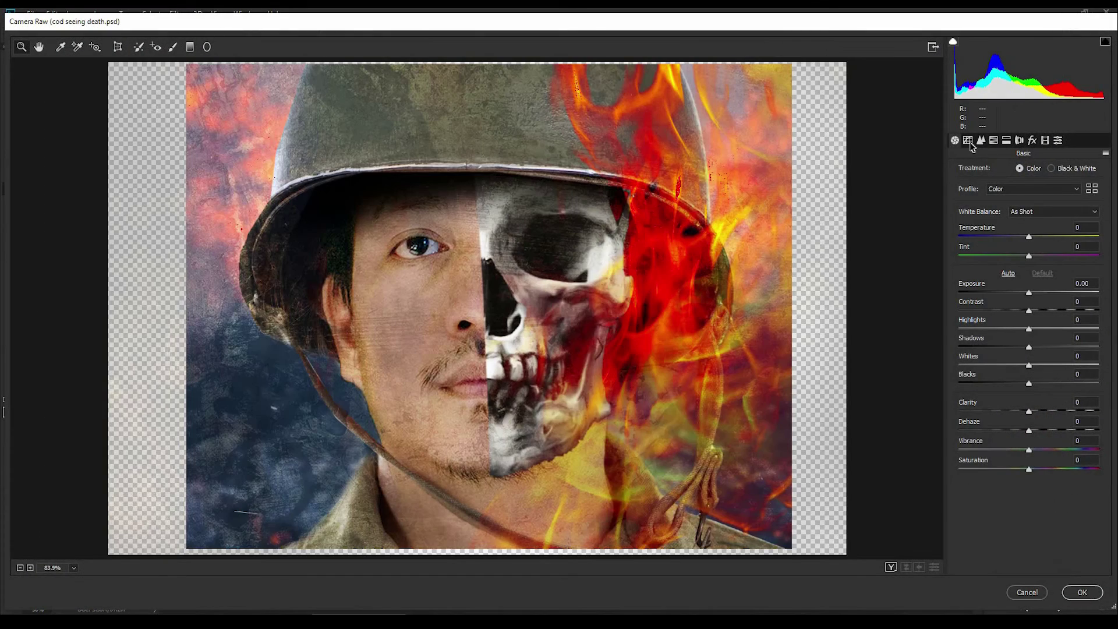
pyautogui.hotkey('ctrl', 'alt', '2')
pyautogui.moveTo(1013, 308); pyautogui.dragTo(1002, 327)
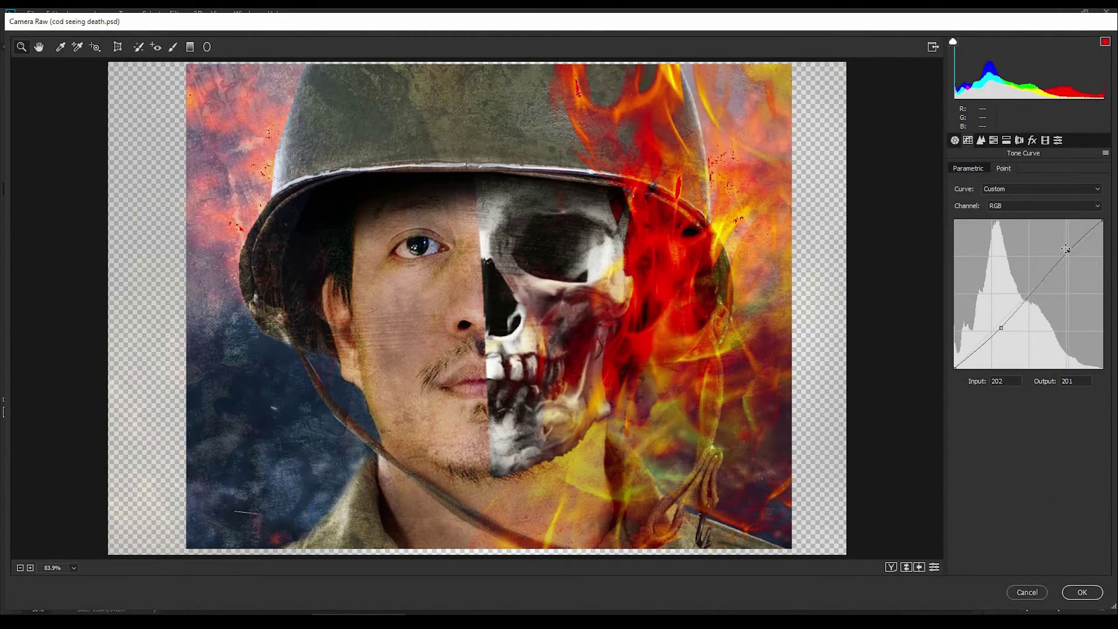
pyautogui.press('o')
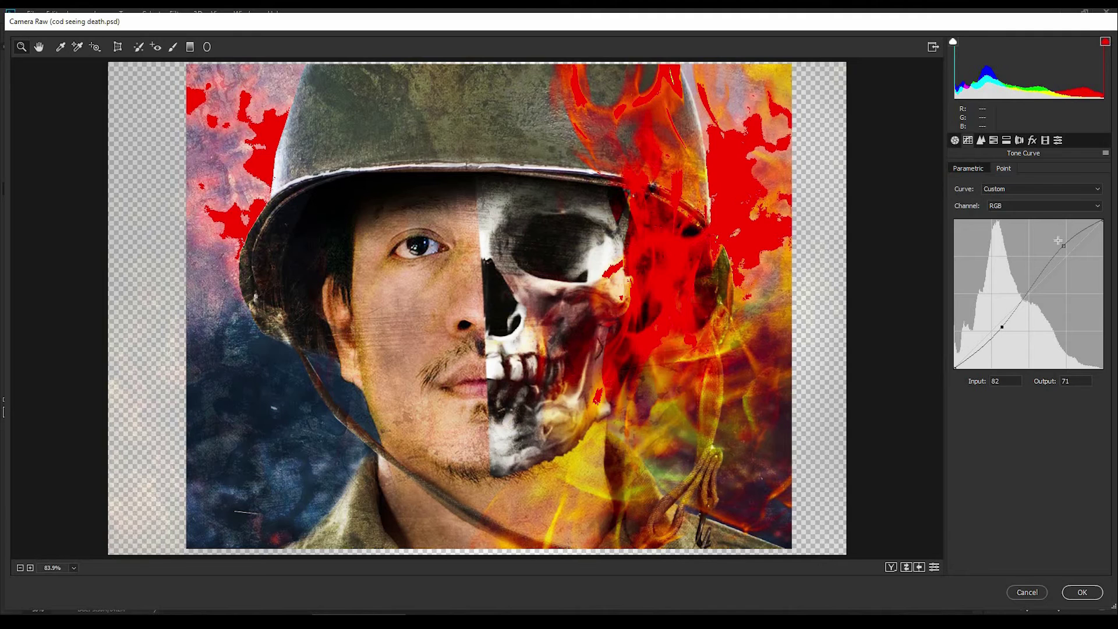
pyautogui.moveTo(1058, 241); pyautogui.dragTo(1057, 238)
# Step: Cut vibrance to -24 and apply the Camera Raw adjustments
pyautogui.hotkey('ctrl', 'alt', '1')
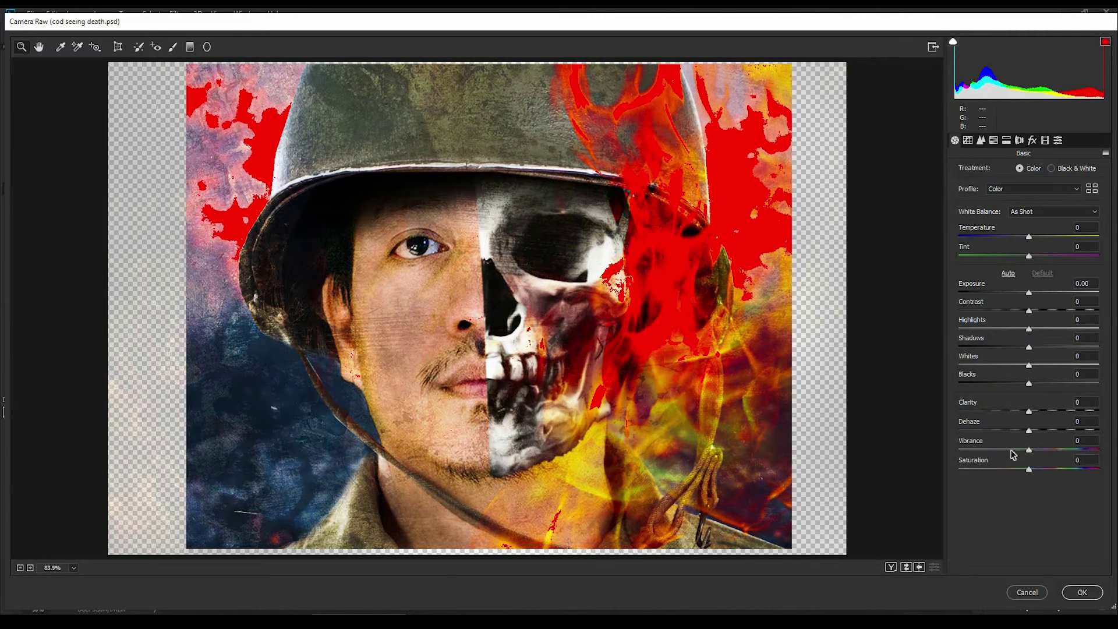
pyautogui.click(1012, 450)
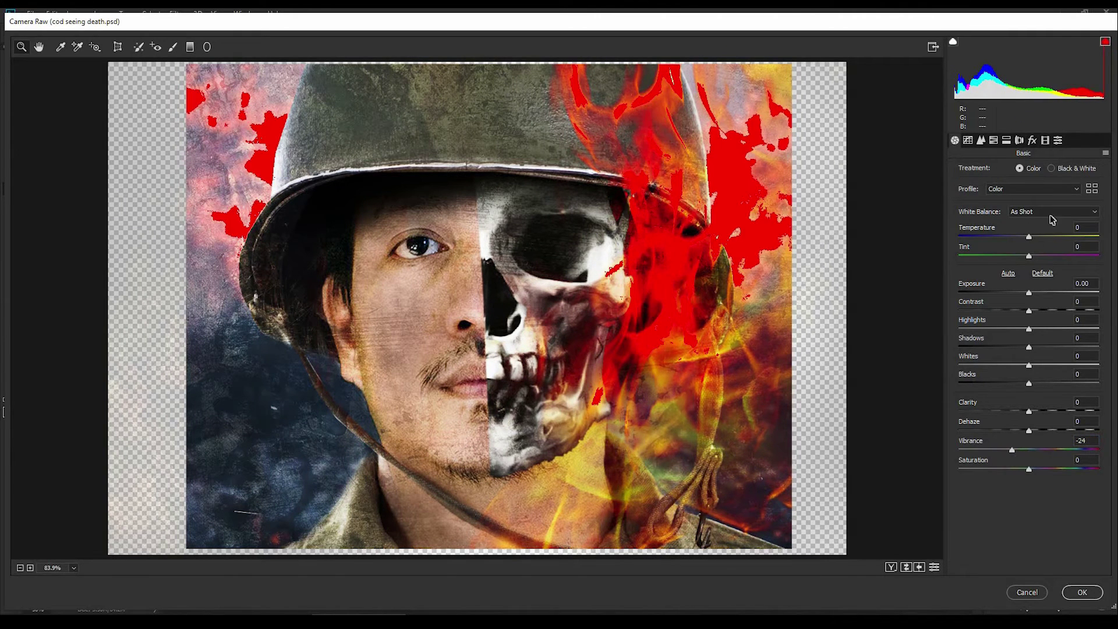
pyautogui.click(1055, 600)
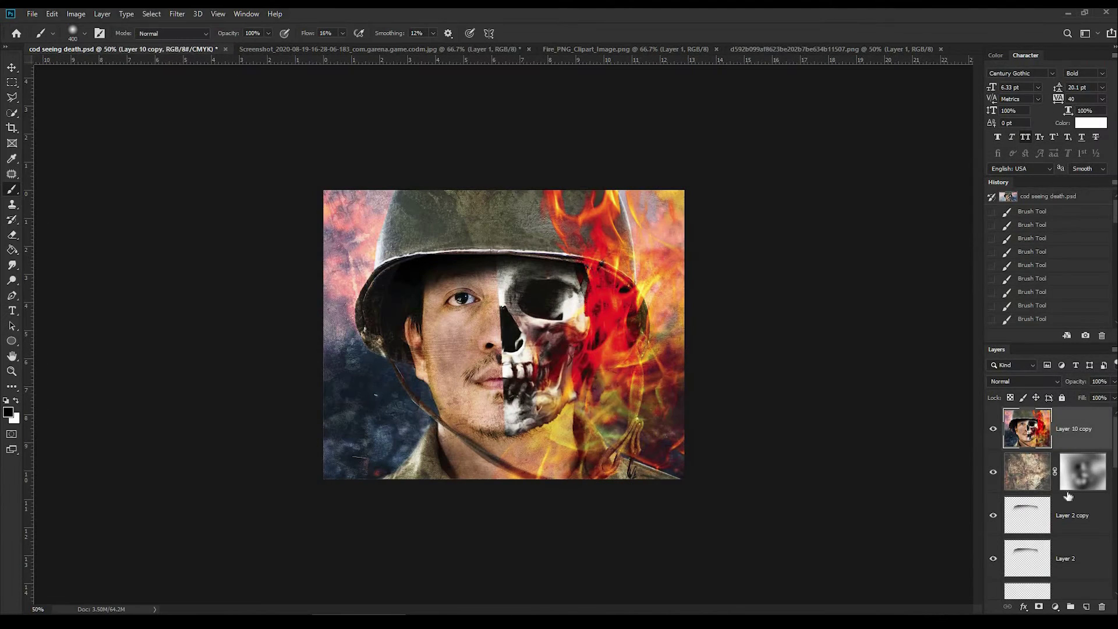
pyautogui.click(1047, 517)
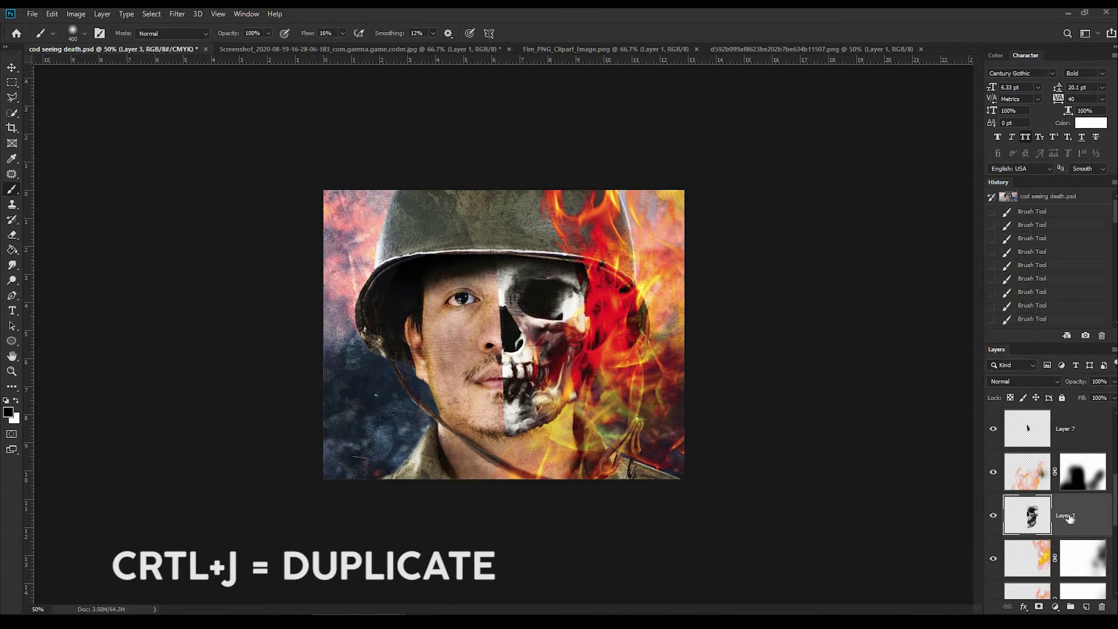
# Step: Duplicate the skull layer (Layer 3) and move the copy to the top
pyautogui.hotkey('ctrl', 'j')
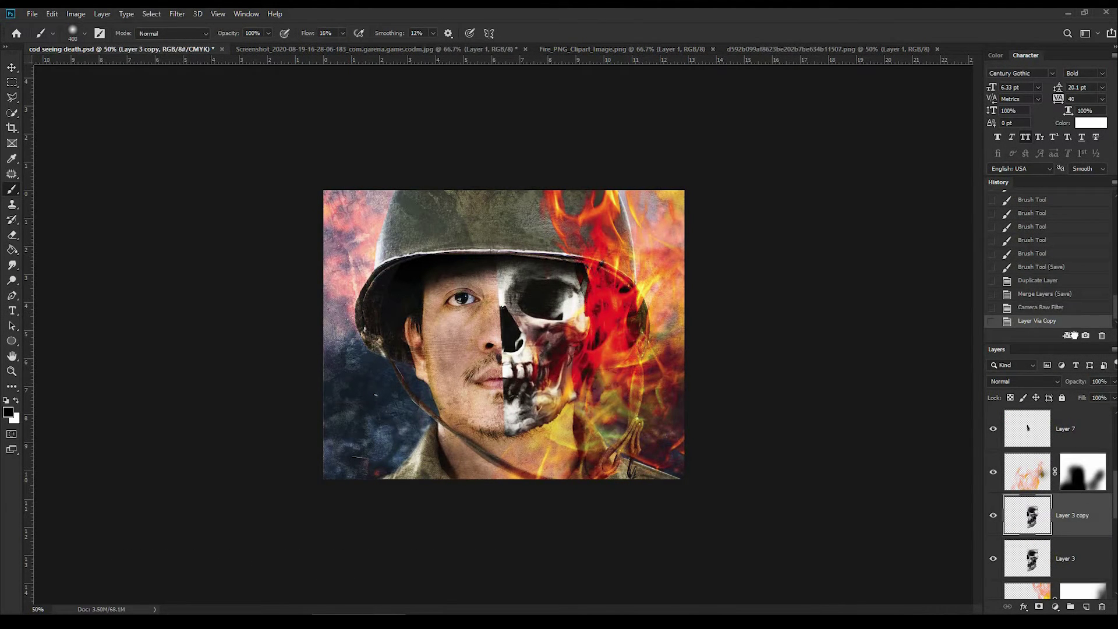
pyautogui.moveTo(1081, 511); pyautogui.dragTo(998, 402)
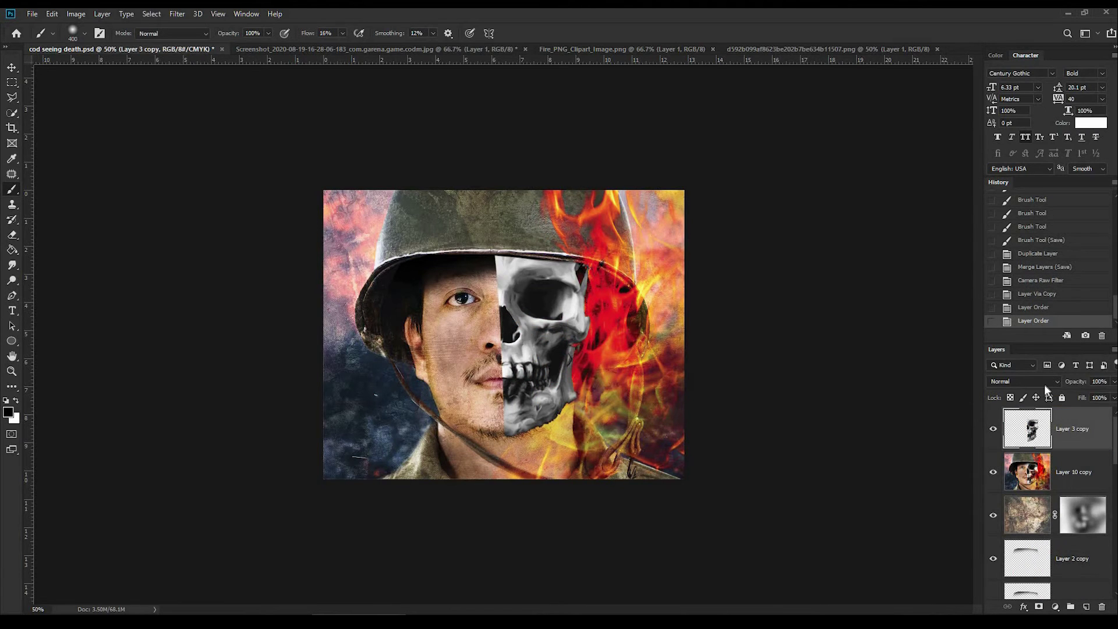
pyautogui.hotkey('ctrl', 'shift', 'a')
# Step: Darken the skull copy: highlights, shadows, whites -100, higher contrast and clarity, lower exposure
pyautogui.moveTo(984, 329); pyautogui.dragTo(956, 329)
pyautogui.moveTo(1030, 348); pyautogui.dragTo(955, 347)
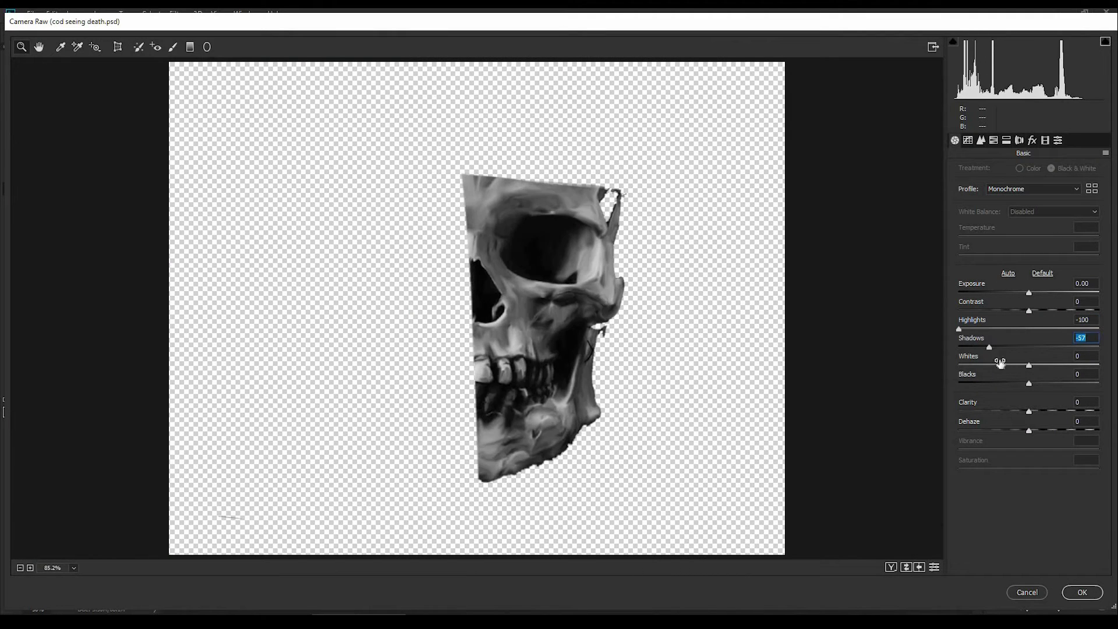
pyautogui.moveTo(1029, 366)
pyautogui.mouseDown()
pyautogui.moveTo(956, 365)
pyautogui.moveTo(1019, 383)
pyautogui.mouseUp()
pyautogui.moveTo(1057, 310)
pyautogui.mouseDown()
pyautogui.moveTo(1078, 311)
pyautogui.moveTo(1023, 292)
pyautogui.mouseUp()
pyautogui.moveTo(1029, 412); pyautogui.dragTo(1080, 411)
pyautogui.press('Return')
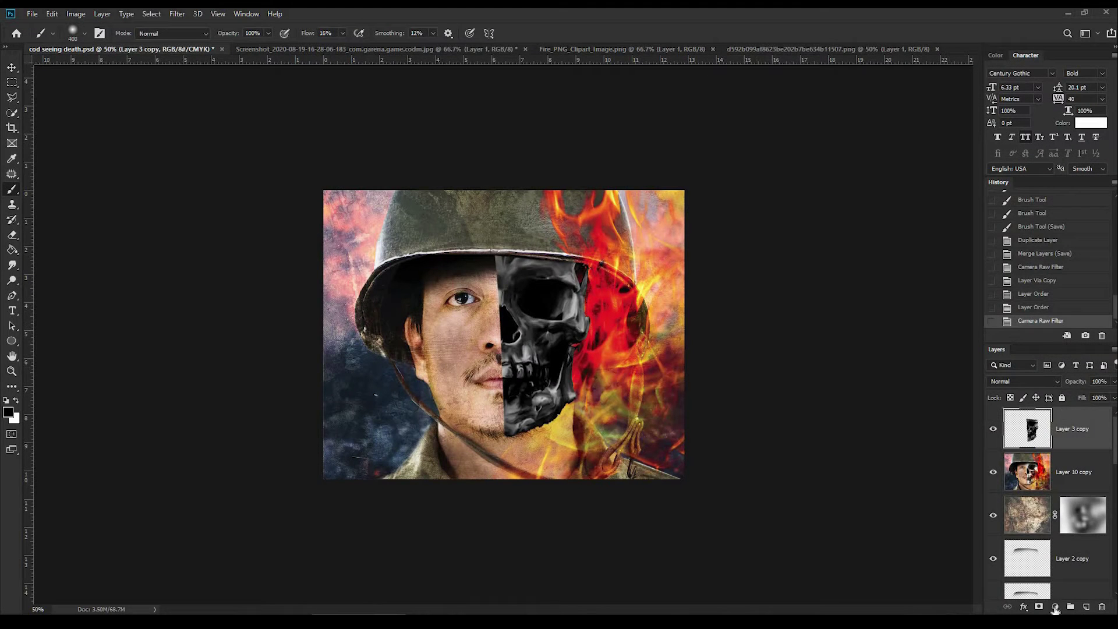
pyautogui.click(1023, 382)
# Step: Set the skull copy to Multiply, add a layer mask, and pick black
pyautogui.press('Return')
pyautogui.click(1040, 607)
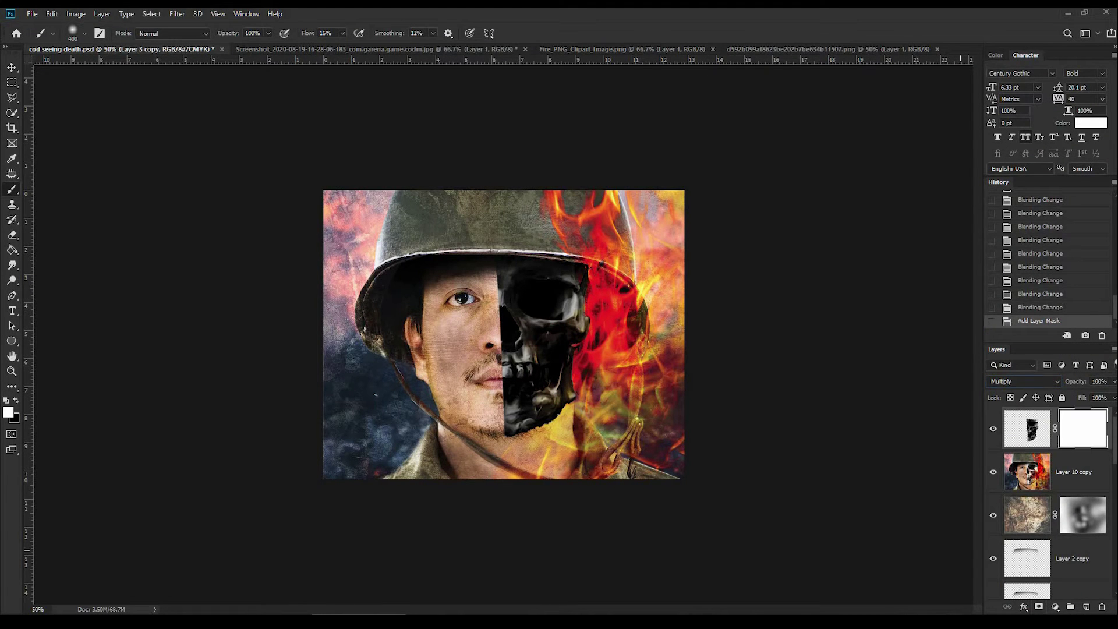
pyautogui.click(993, 429)
pyautogui.click(993, 429)
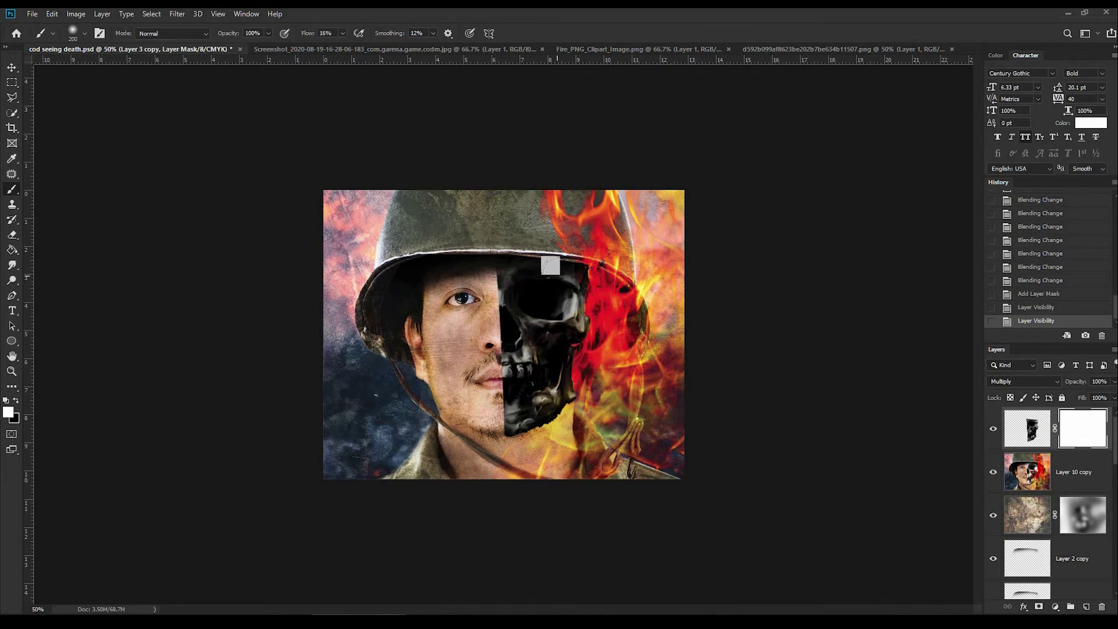
pyautogui.press('x')
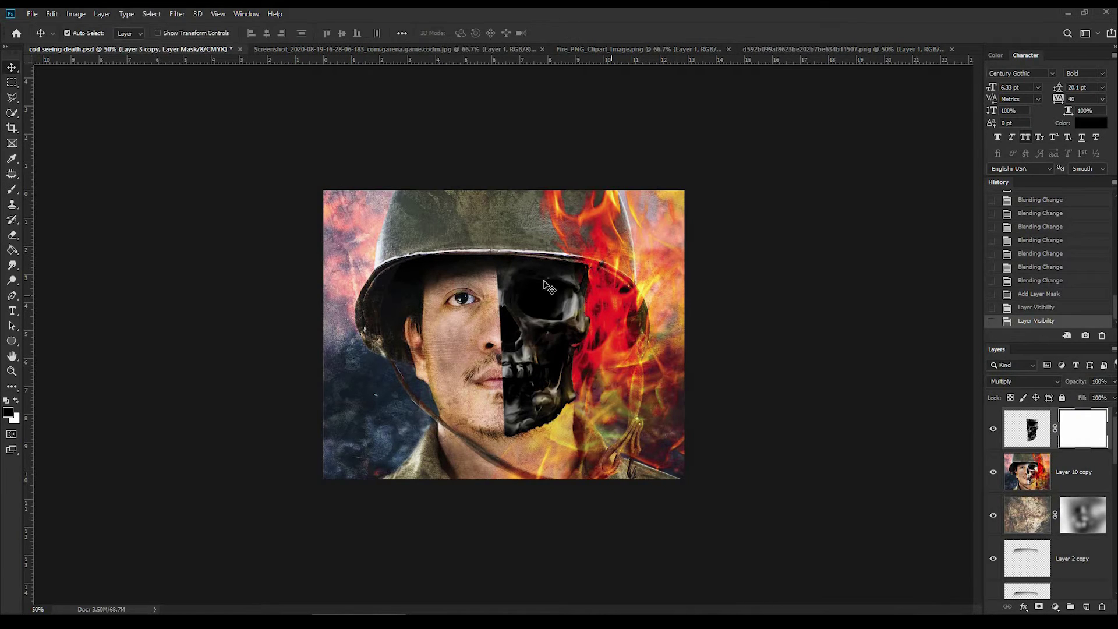
# Step: Paint the skull mask to soften its edges into the face
pyautogui.moveTo(533, 288)
pyautogui.mouseDown()
pyautogui.moveTo(548, 300)
pyautogui.moveTo(559, 356)
pyautogui.mouseUp()
pyautogui.moveTo(515, 378)
pyautogui.mouseDown()
pyautogui.moveTo(513, 396)
pyautogui.moveTo(509, 349)
pyautogui.mouseUp()
pyautogui.press(']')
pyautogui.press(']')
pyautogui.moveTo(569, 327); pyautogui.dragTo(556, 380)
pyautogui.moveTo(509, 418); pyautogui.dragTo(548, 411)
pyautogui.press('[')
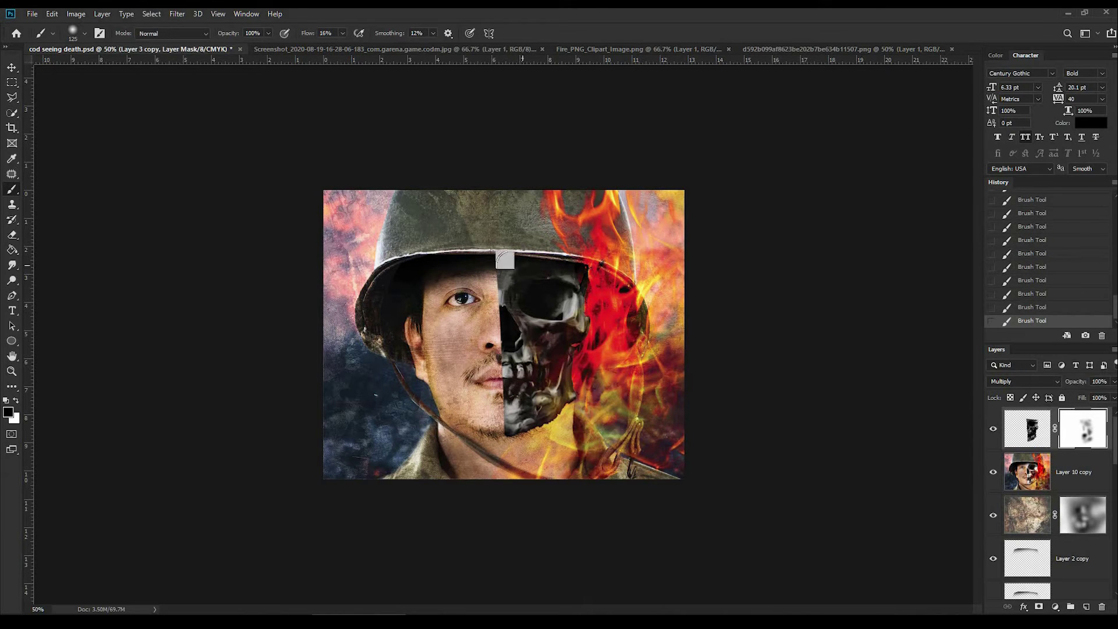
pyautogui.press('[')
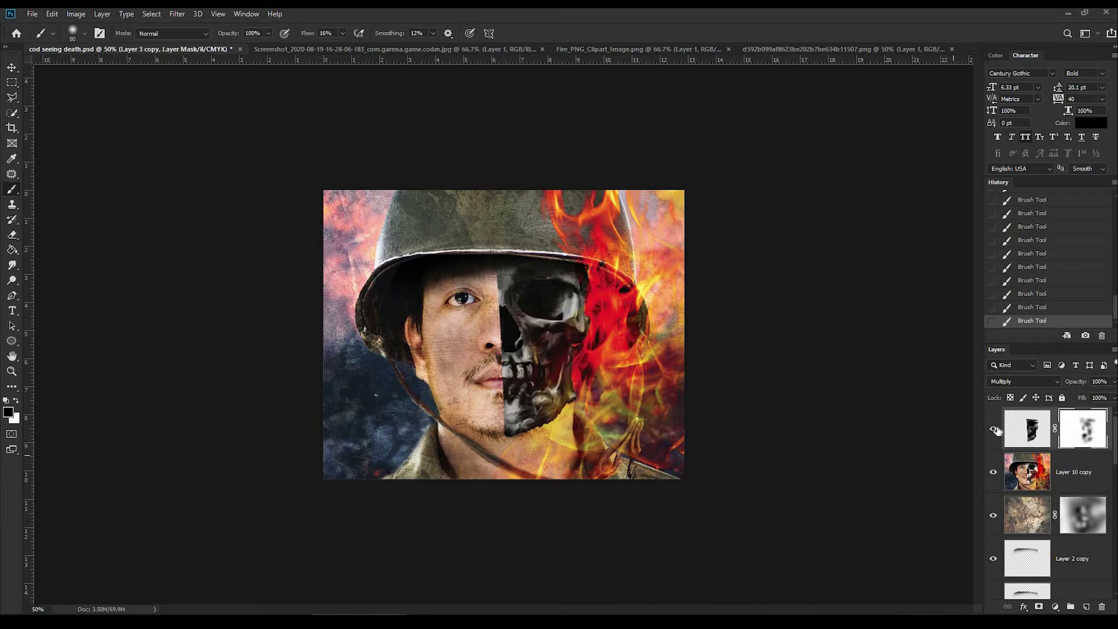
# Step: Compare the skull layer on and off and paint one more mask stroke
pyautogui.click(994, 429)
pyautogui.click(994, 428)
pyautogui.press(']')
pyautogui.press(']')
pyautogui.press(']')
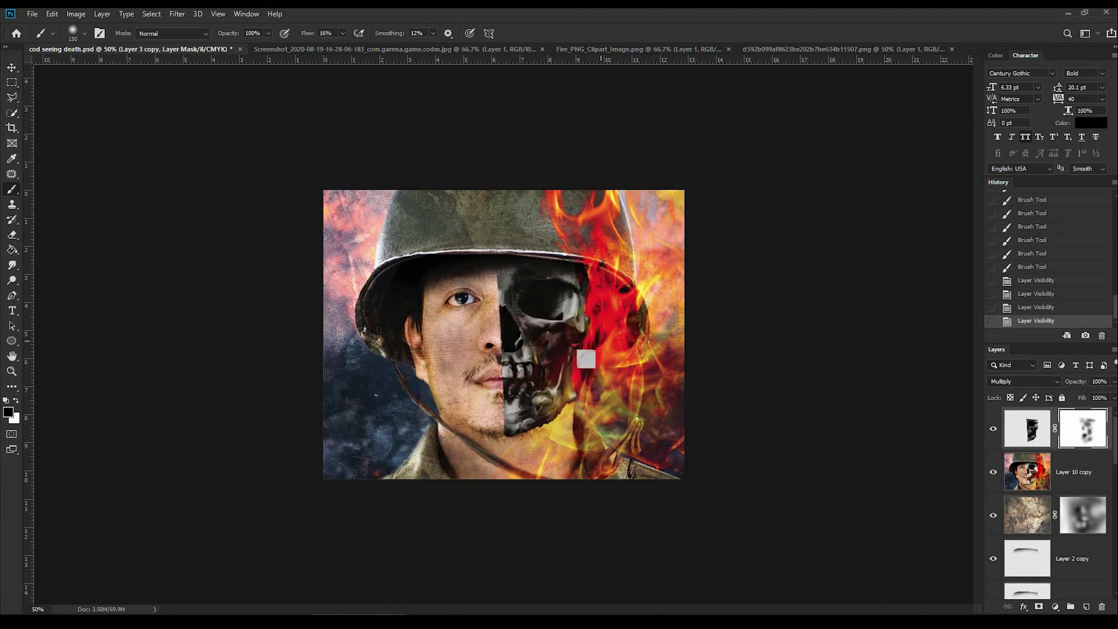
pyautogui.moveTo(576, 385)
pyautogui.mouseDown()
pyautogui.moveTo(597, 358)
pyautogui.moveTo(542, 350)
pyautogui.mouseUp()
pyautogui.click(994, 429)
# Step: Refine the skull mask further, checking the blend by toggling the layer
pyautogui.hotkey('ctrl', ',')
pyautogui.moveTo(558, 407); pyautogui.dragTo(539, 435)
pyautogui.click(994, 428)
pyautogui.hotkey('ctrl', ',')
pyautogui.hotkey('ctrl', ',')
pyautogui.press(']')
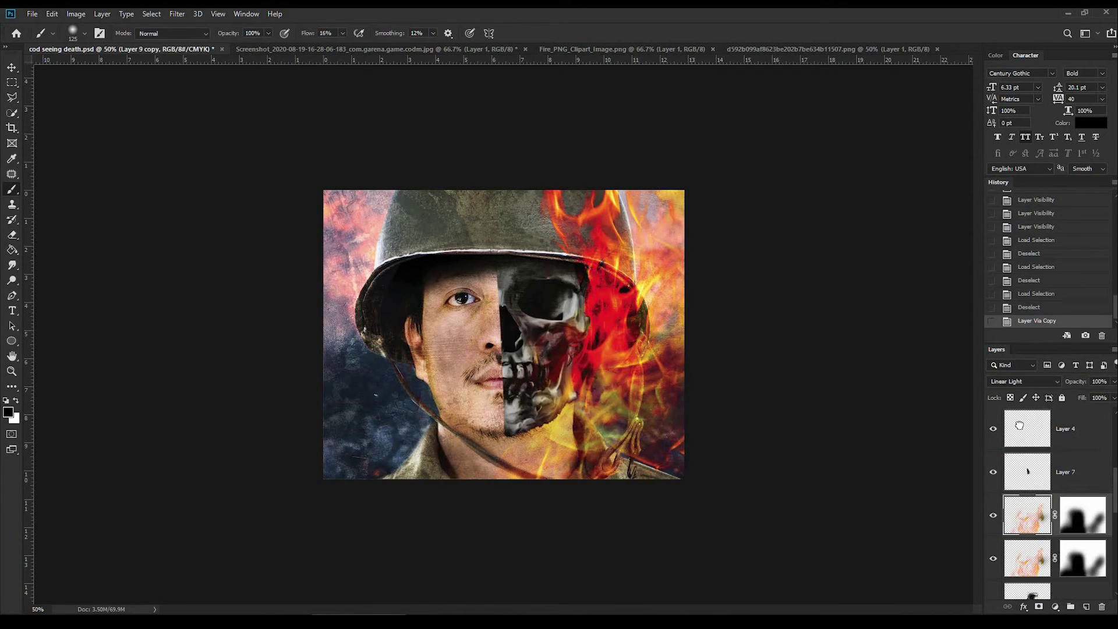
# Step: Move the flame layer above the skull, mask it near the skull, and set 48% opacity
pyautogui.hotkey('ctrl', ']')
pyautogui.hotkey('ctrl', ']')
pyautogui.hotkey('ctrl', ']')
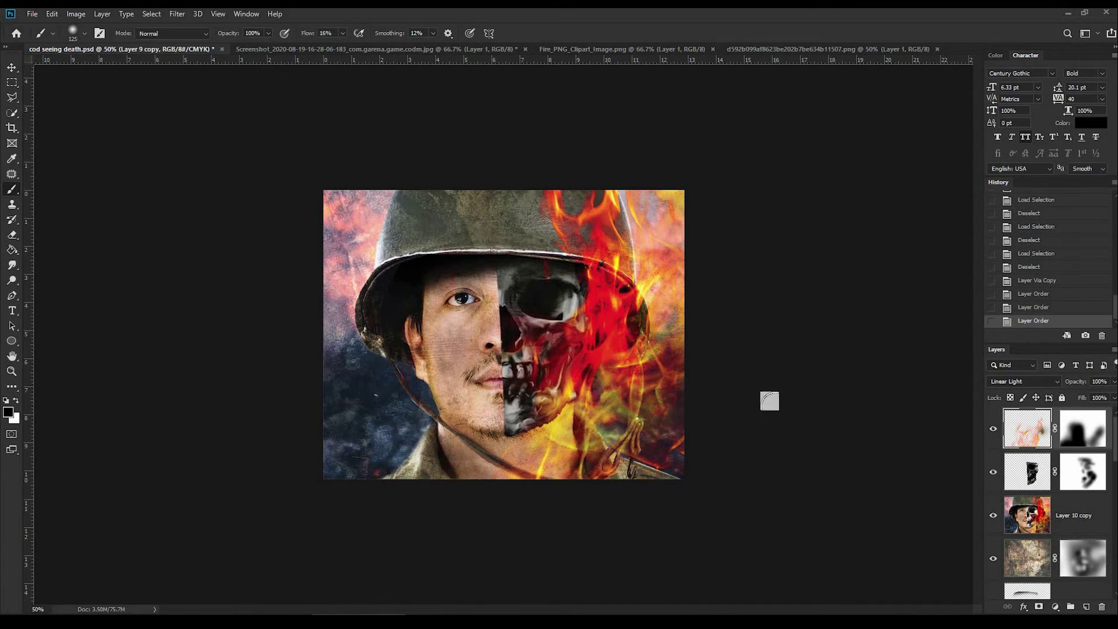
pyautogui.click(1079, 436)
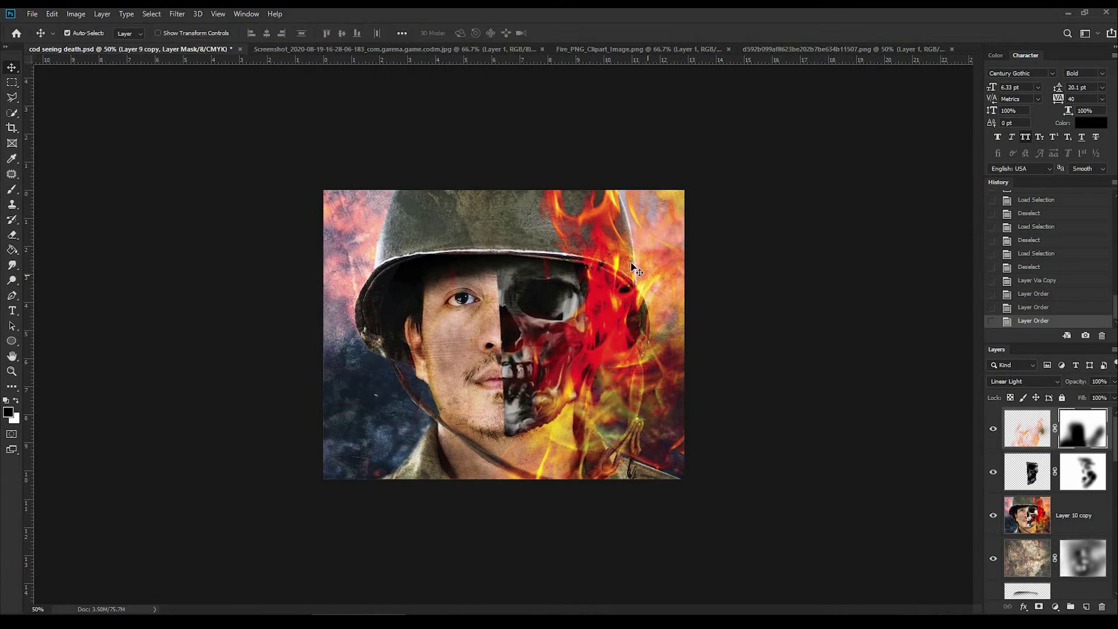
pyautogui.press(']')
pyautogui.press(']')
pyautogui.press(']')
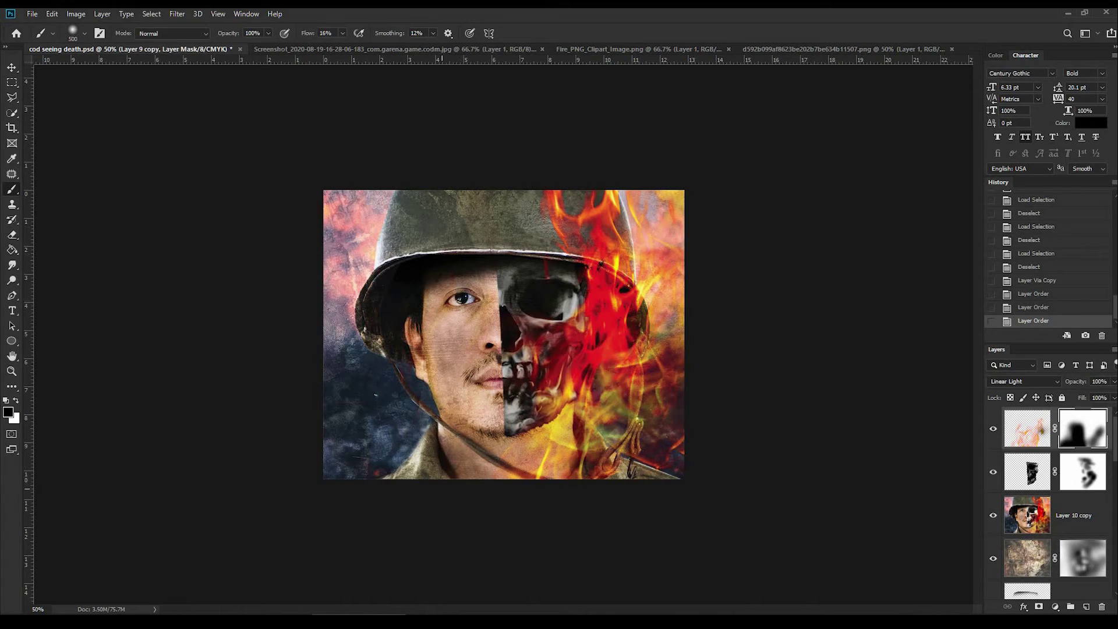
pyautogui.press('[')
pyautogui.press('[')
pyautogui.press('[')
pyautogui.click(601, 284)
pyautogui.click(596, 372)
pyautogui.moveTo(1114, 382); pyautogui.dragTo(1087, 398)
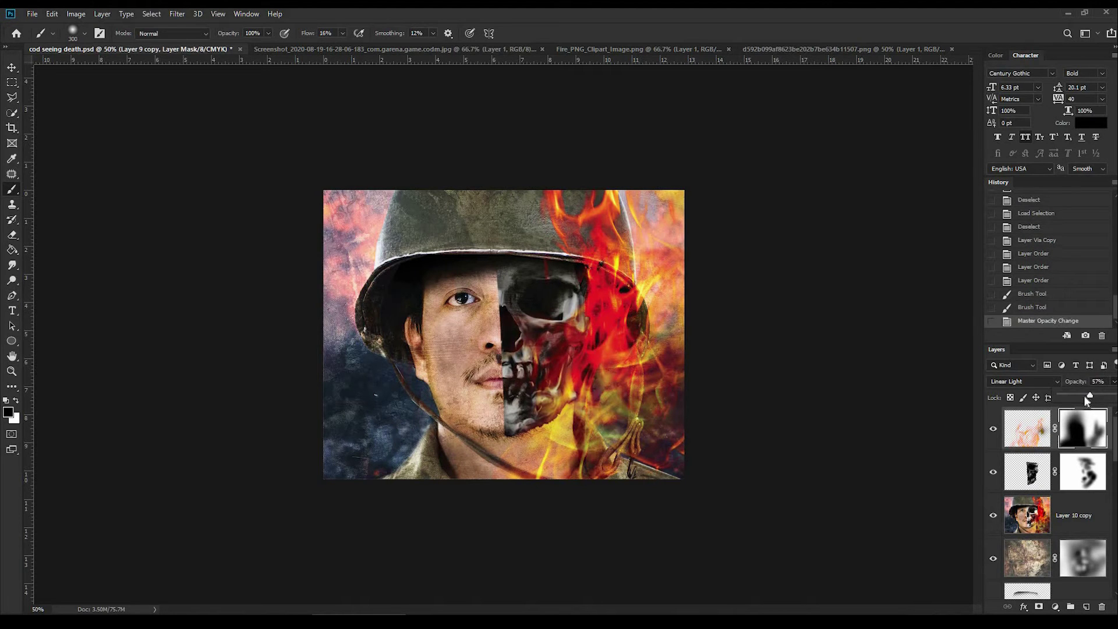
pyautogui.click(994, 431)
pyautogui.click(994, 431)
pyautogui.click(994, 431)
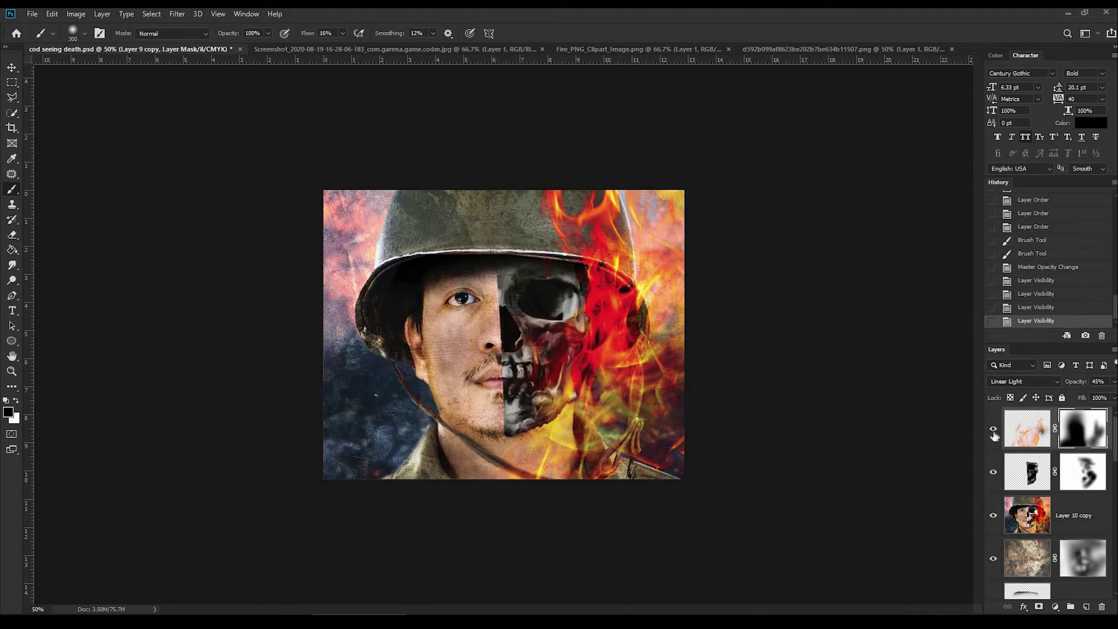
# Step: Paste the fire image in place on the portrait and shift it left
pyautogui.click(632, 49)
pyautogui.hotkey('ctrl', 'c')
pyautogui.click(128, 49)
pyautogui.hotkey('ctrl', 'shift', 'v')
pyautogui.hotkey('ctrl', 't')
pyautogui.moveTo(589, 361)
pyautogui.mouseDown()
pyautogui.moveTo(580, 414)
pyautogui.moveTo(542, 415)
pyautogui.mouseUp()
# Step: Flip the fire layer vertically, rotate it slightly, set it to Hard Light and position it over the portrait
pyautogui.rightClick(545, 415)
pyautogui.click(582, 561)
pyautogui.moveTo(674, 242); pyautogui.dragTo(689, 269)
pyautogui.click(1023, 381)
pyautogui.scroll(-8, 1023, 382)
pyautogui.moveTo(560, 362); pyautogui.dragTo(558, 403)
pyautogui.press('Return')
# Step: Mask the flames off the face with black brush strokes, then duplicate the grunge texture to the top
pyautogui.click(1039, 607)
pyautogui.press('b')
pyautogui.moveTo(349, 349)
pyautogui.mouseDown()
pyautogui.moveTo(455, 407)
pyautogui.moveTo(548, 378)
pyautogui.mouseUp()
pyautogui.moveTo(402, 419)
pyautogui.mouseDown()
pyautogui.moveTo(349, 373)
pyautogui.moveTo(513, 460)
pyautogui.moveTo(582, 449)
pyautogui.mouseUp()
pyautogui.moveTo(514, 437); pyautogui.dragTo(545, 417)
pyautogui.moveTo(361, 326); pyautogui.dragTo(512, 408)
pyautogui.moveTo(350, 222); pyautogui.dragTo(524, 361)
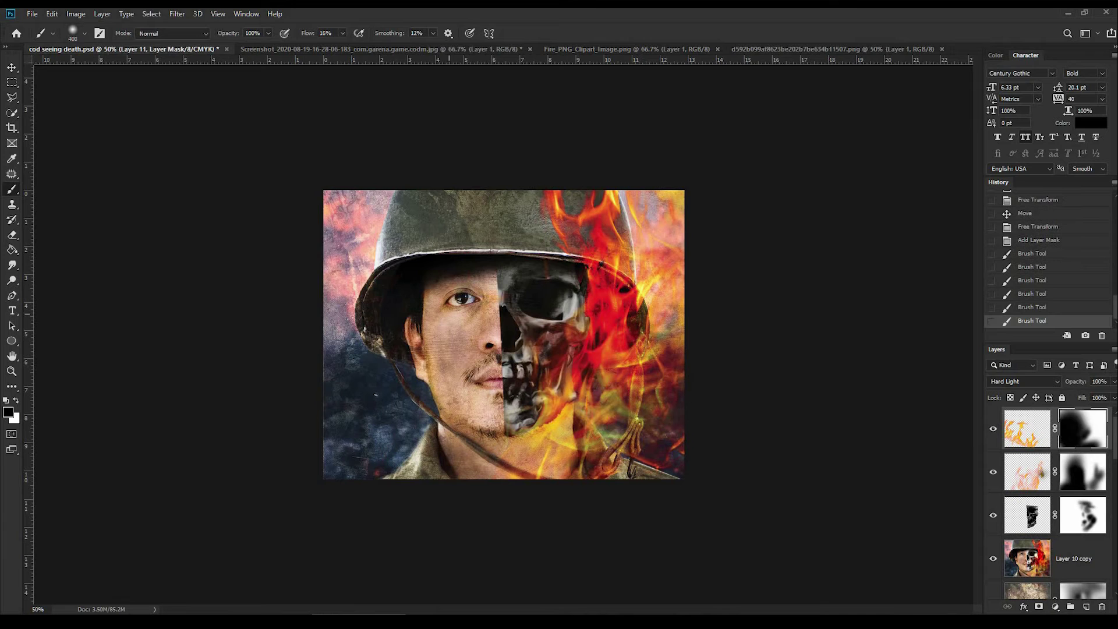
pyautogui.hotkey('ctrl', 'j')
pyautogui.moveTo(1072, 563)
pyautogui.mouseDown()
pyautogui.moveTo(1044, 481)
pyautogui.moveTo(1042, 428)
pyautogui.moveTo(997, 438)
pyautogui.mouseUp()
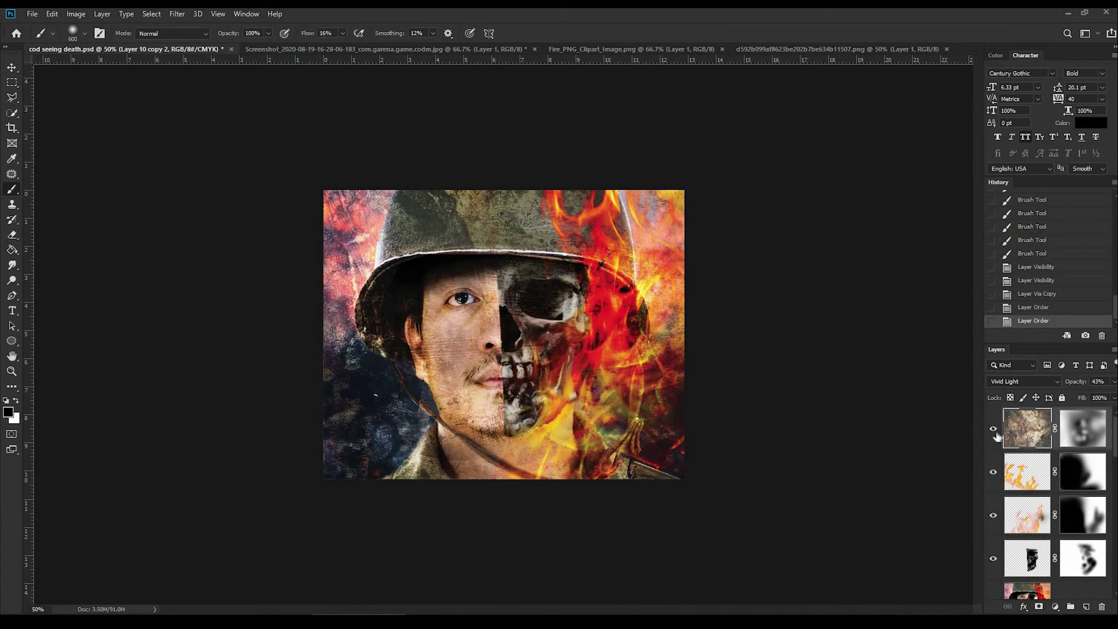
# Step: Paint the top texture copy's mask with a resized brush, toggling its visibility to compare
pyautogui.click(1082, 428)
pyautogui.moveTo(346, 326); pyautogui.dragTo(341, 222)
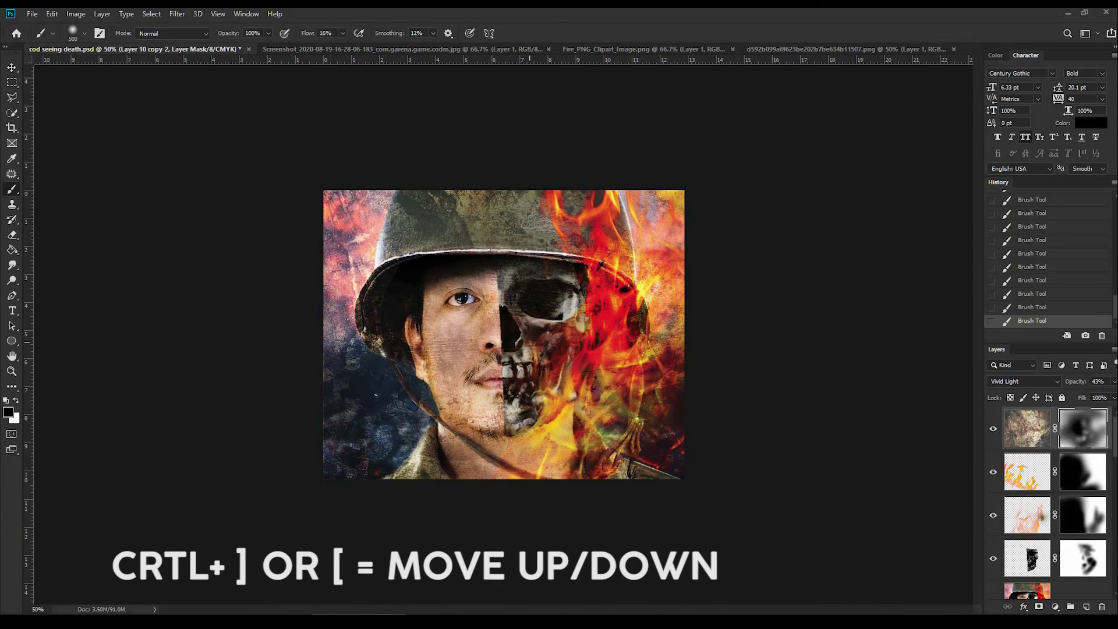
pyautogui.press(']')
pyautogui.click(994, 429)
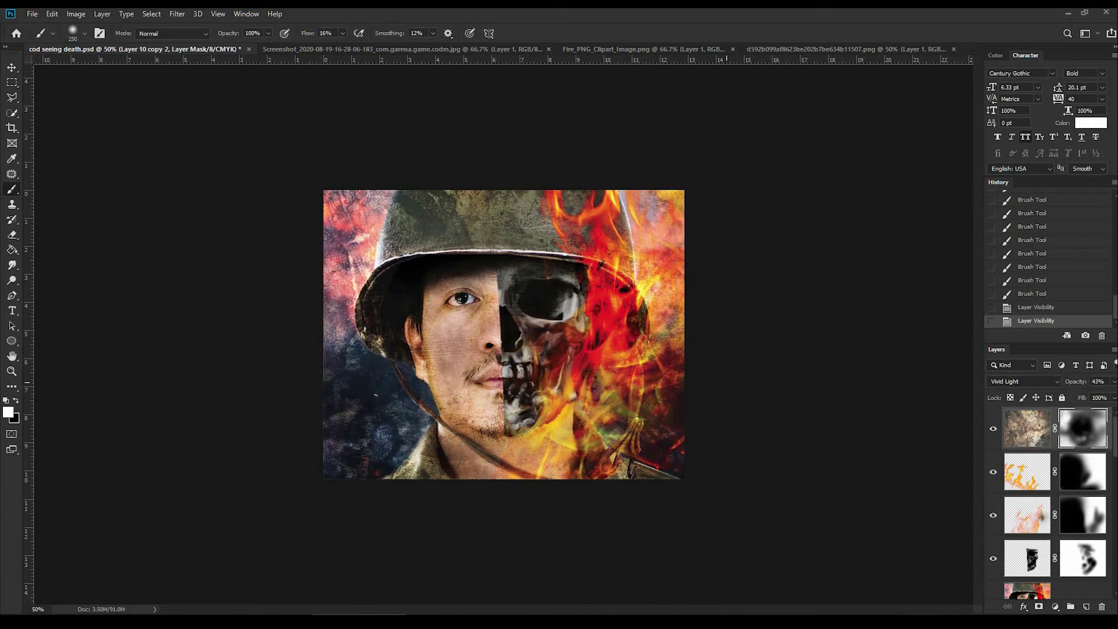
pyautogui.press('x')
pyautogui.press('[')
pyautogui.press('[')
pyautogui.click(994, 428)
pyautogui.click(994, 428)
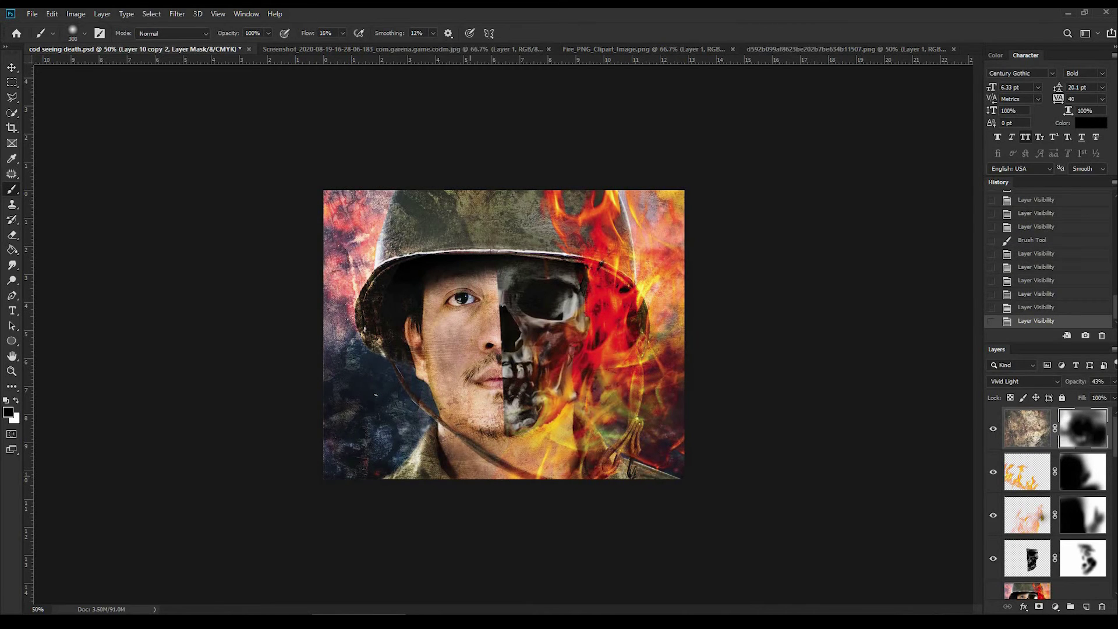
pyautogui.click(994, 428)
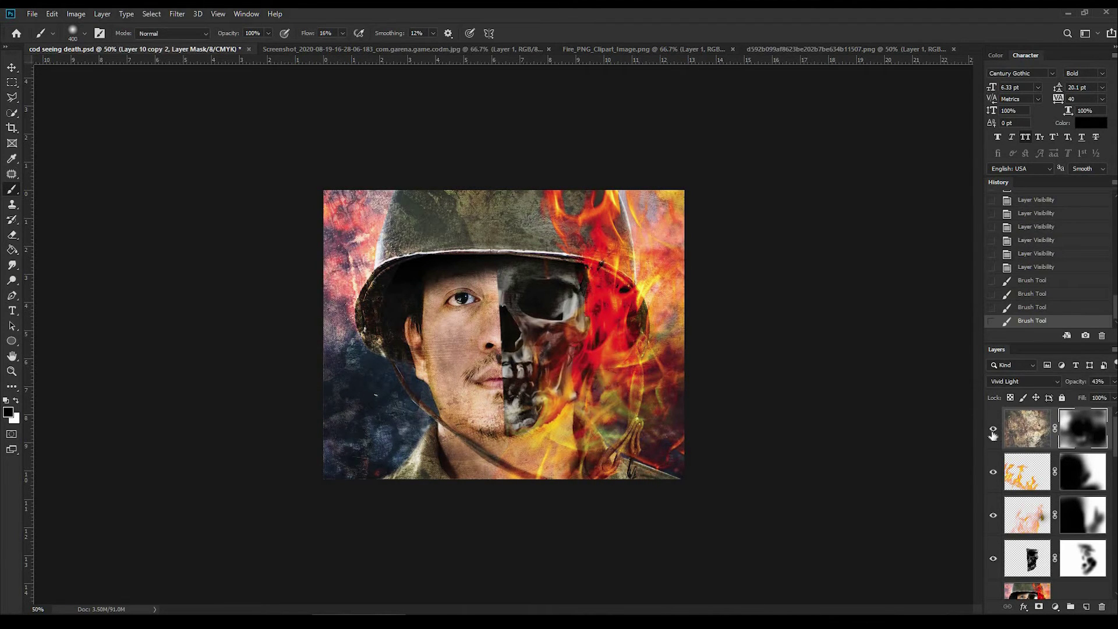
pyautogui.click(994, 429)
pyautogui.click(993, 428)
pyautogui.scroll(-2, 1000, 460)
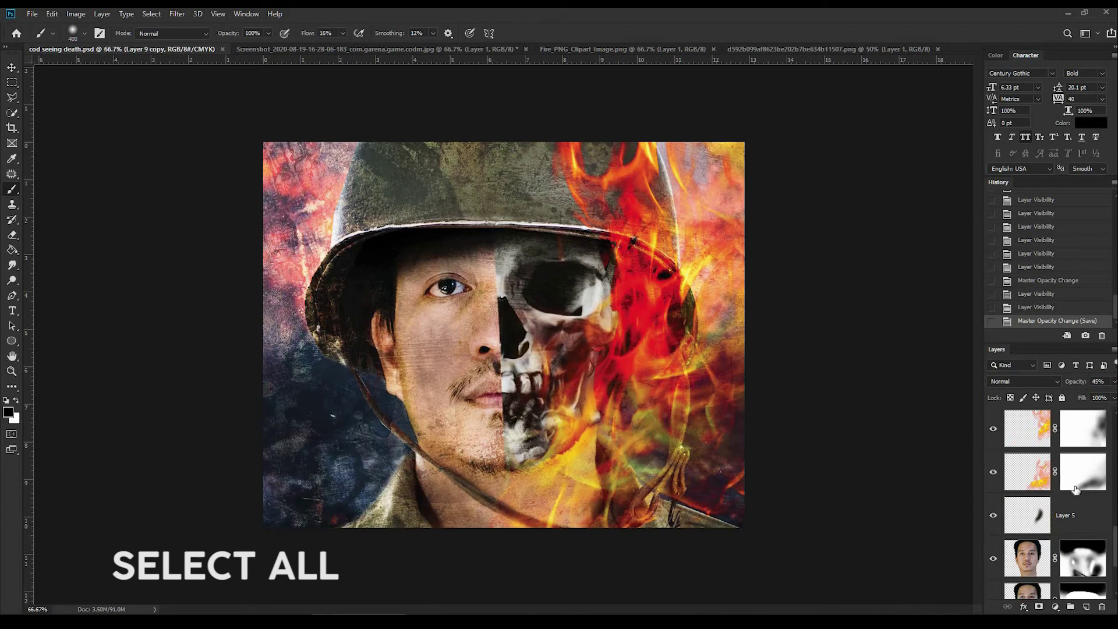
pyautogui.scroll(-3, 1077, 490)
# Step: Merge copies of all layers into a single new layer
pyautogui.hotkey('ctrl', 'alt', 'a')
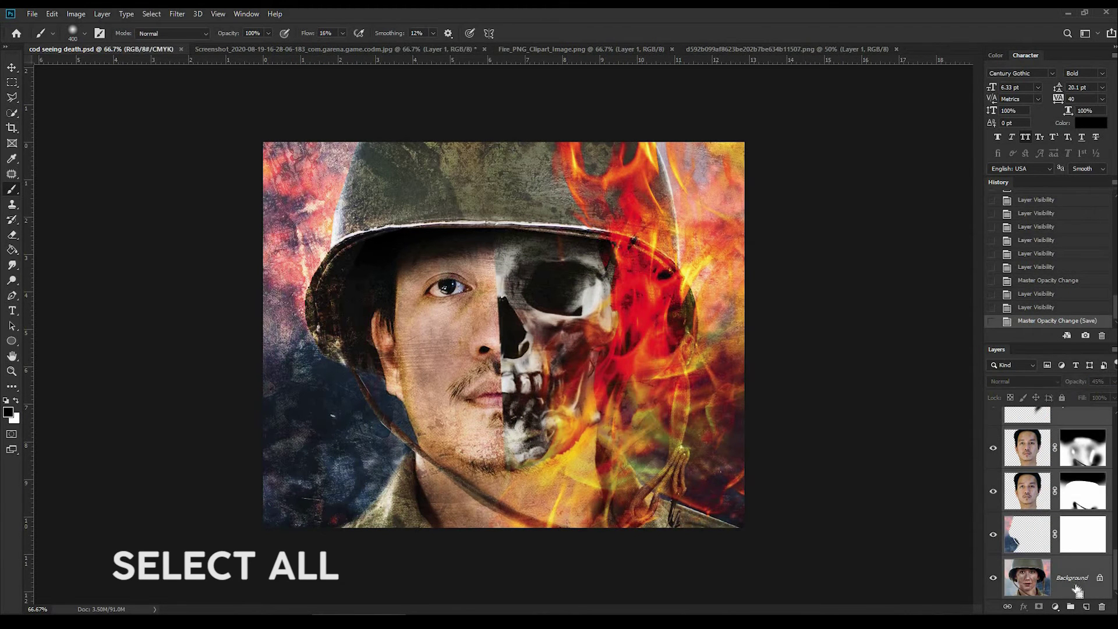
pyautogui.hotkey('ctrl', 'j')
pyautogui.hotkey('ctrl', 'e')
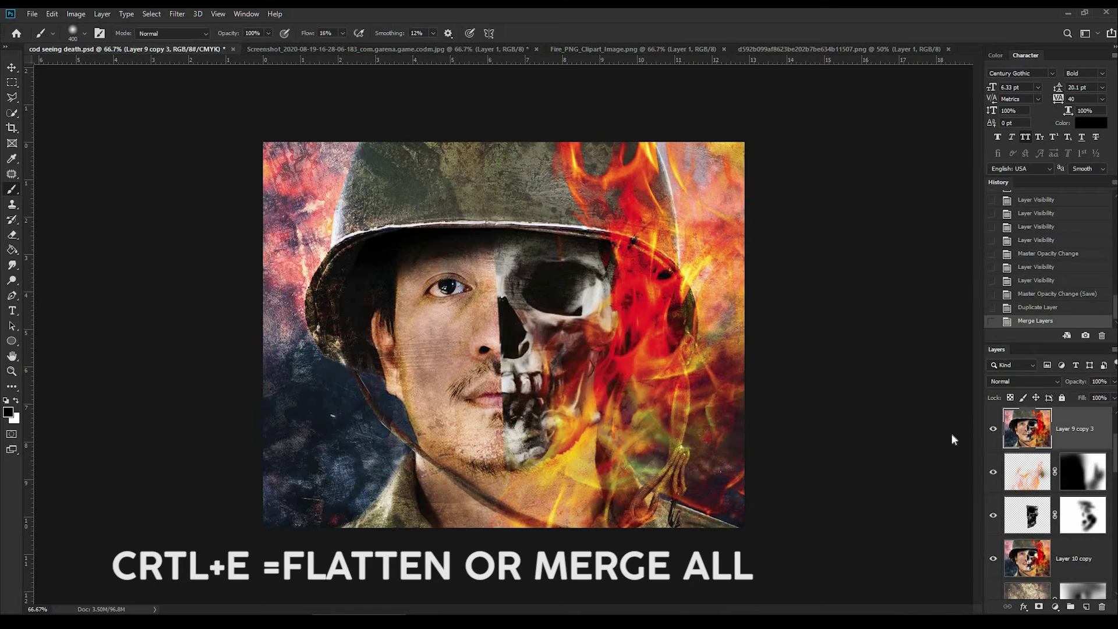
# Step: Apply Camera Raw to the merged layer with Shadows +46, Whites -17 and Blacks +18
pyautogui.hotkey('ctrl', 'shift', 'a')
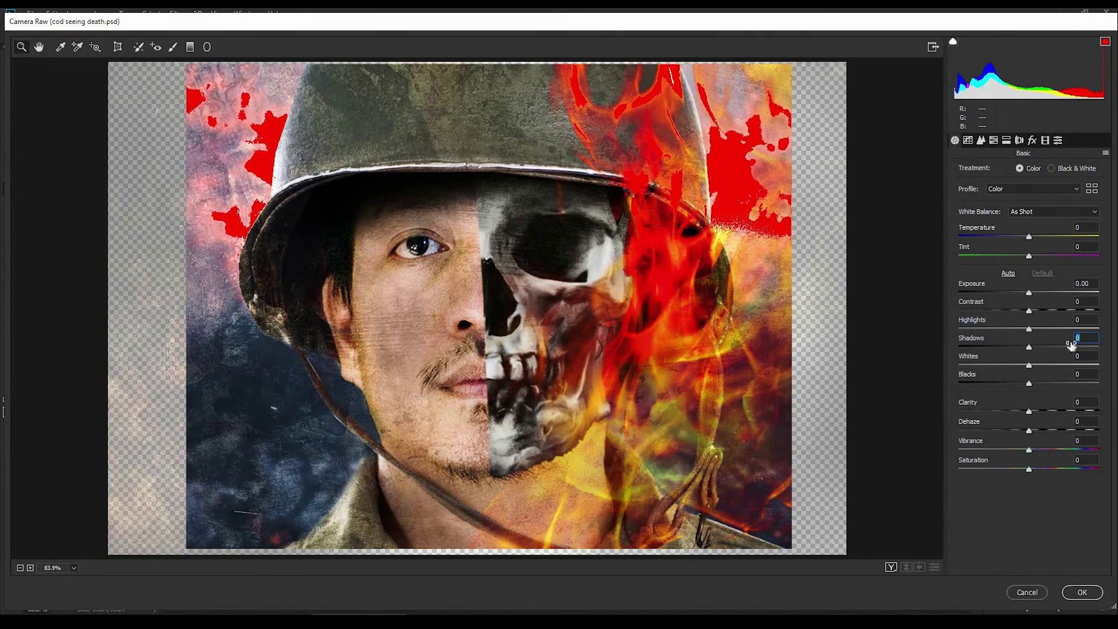
pyautogui.write('46')
pyautogui.press('Tab')
pyautogui.write('-17')
pyautogui.press('Return')
pyautogui.press('Tab')
pyautogui.write('18')
pyautogui.press('Return')
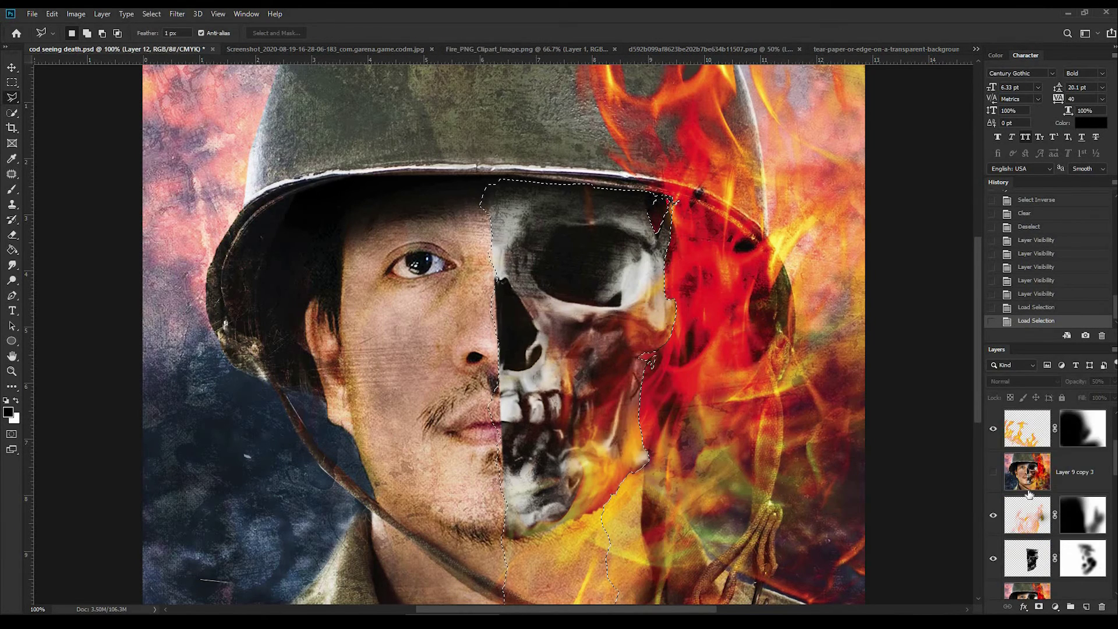
# Step: Invert the skull selection and erase the skull copy layer outside the outline
pyautogui.scroll(-2, 1052, 496)
pyautogui.click(1048, 517)
pyautogui.press('Delete')
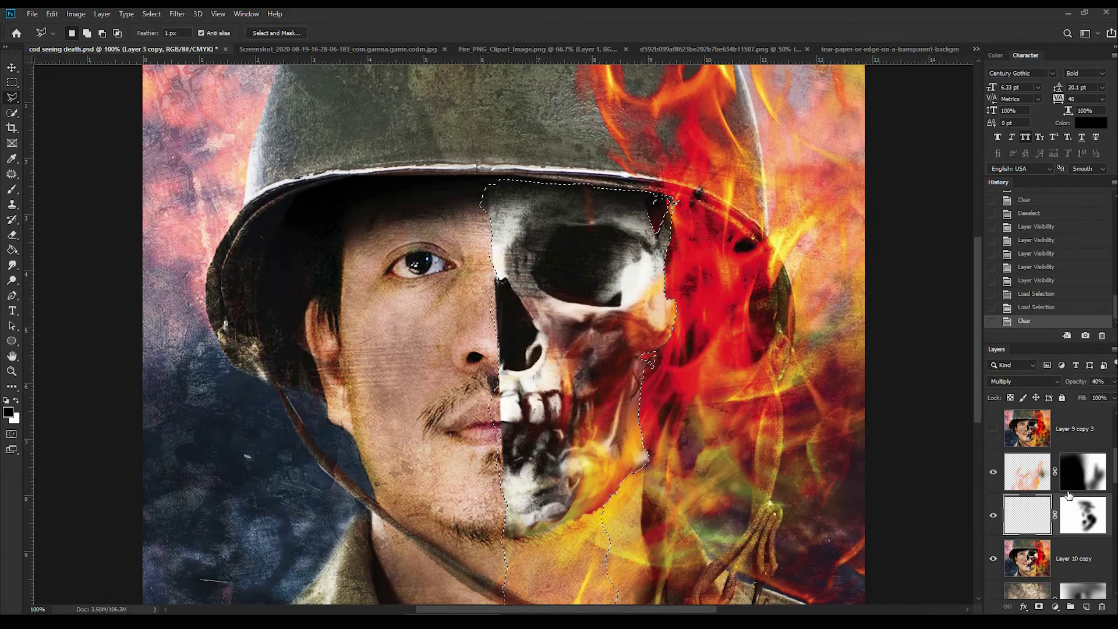
pyautogui.hotkey('ctrl', 'z')
pyautogui.hotkey('ctrl', 'shift', 'i')
pyautogui.press('Delete')
pyautogui.press('Delete')
# Step: Clear the other skull layer outside the outline, restore the skull selection and clone-stamp its top edge
pyautogui.scroll(-1, 1042, 507)
pyautogui.scroll(-1, 1034, 492)
pyautogui.scroll(-1, 1026, 477)
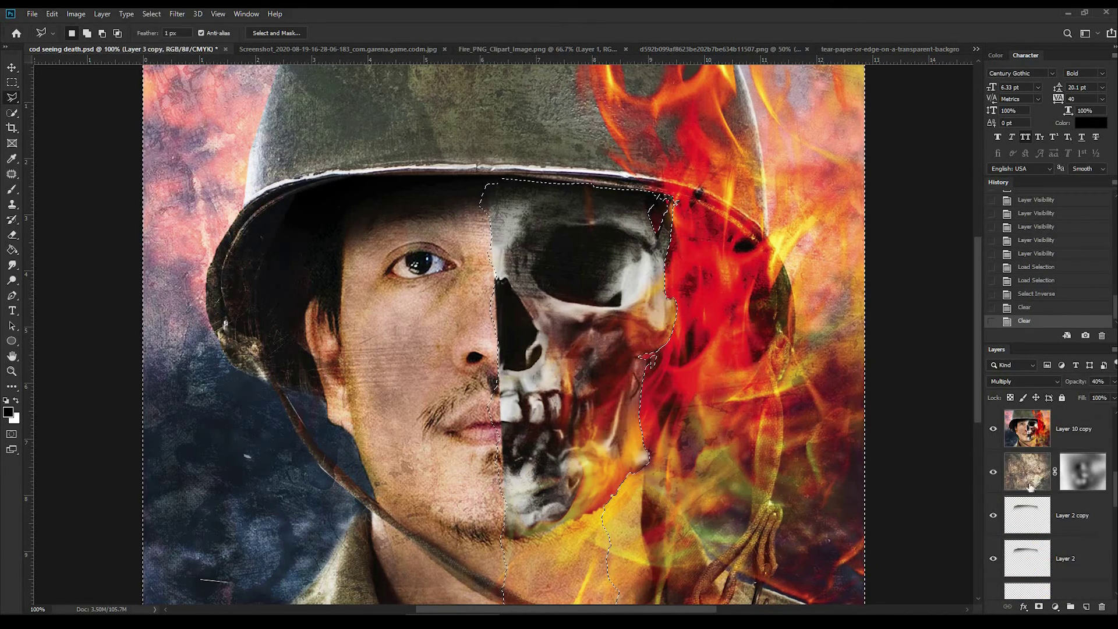
pyautogui.press('Delete')
pyautogui.scroll(-2, 1027, 478)
pyautogui.scroll(3, 1031, 523)
pyautogui.hotkey('ctrl', 'shift', 'i')
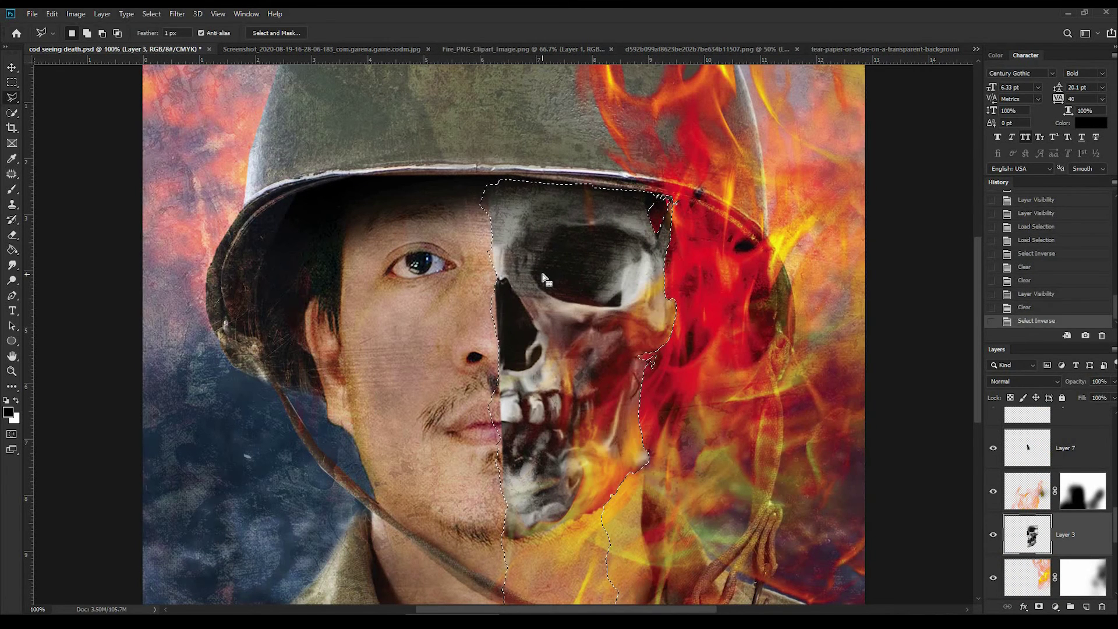
pyautogui.press('s')
pyautogui.click(496, 312)
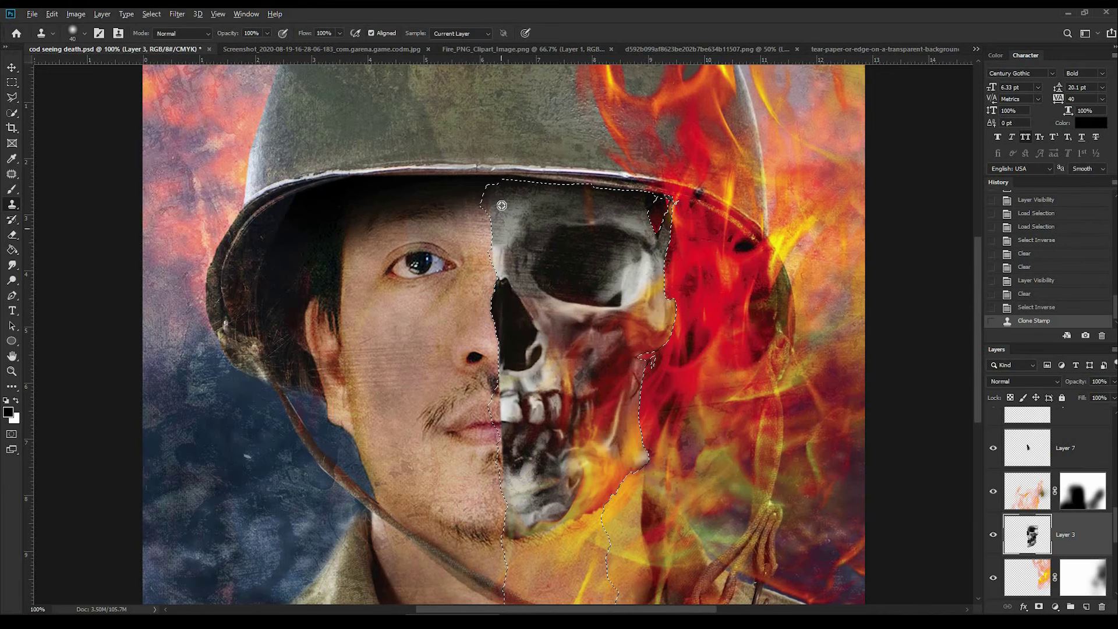
# Step: Clone-stamp along the lip, teeth and jaw seam on Layer 3, then target Layer 3 copy 2
pyautogui.click(510, 453)
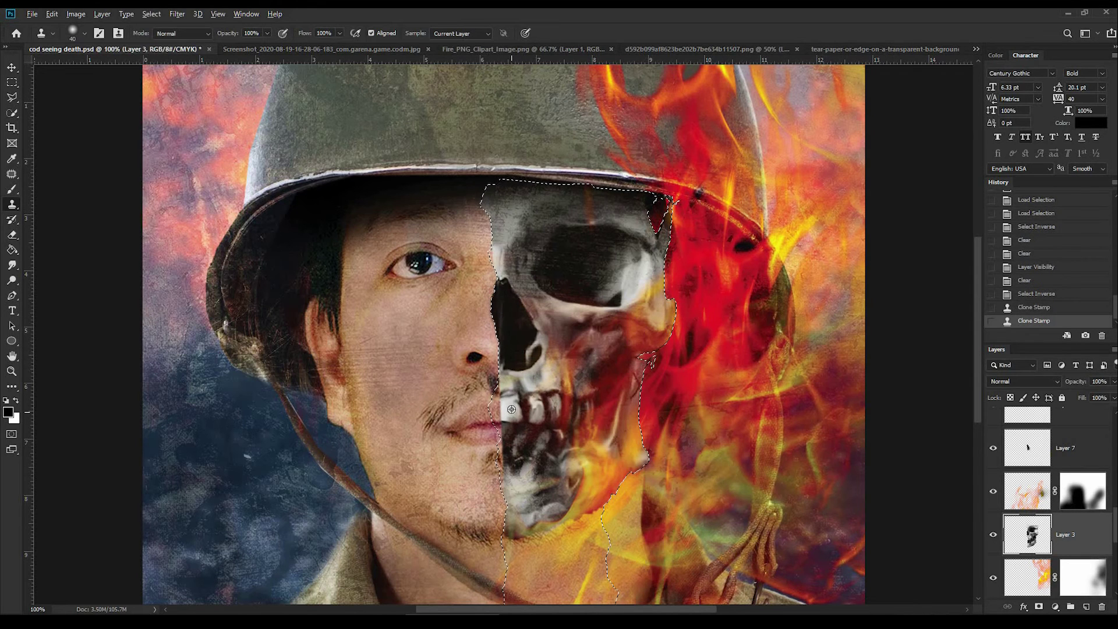
pyautogui.click(500, 396)
pyautogui.click(495, 417)
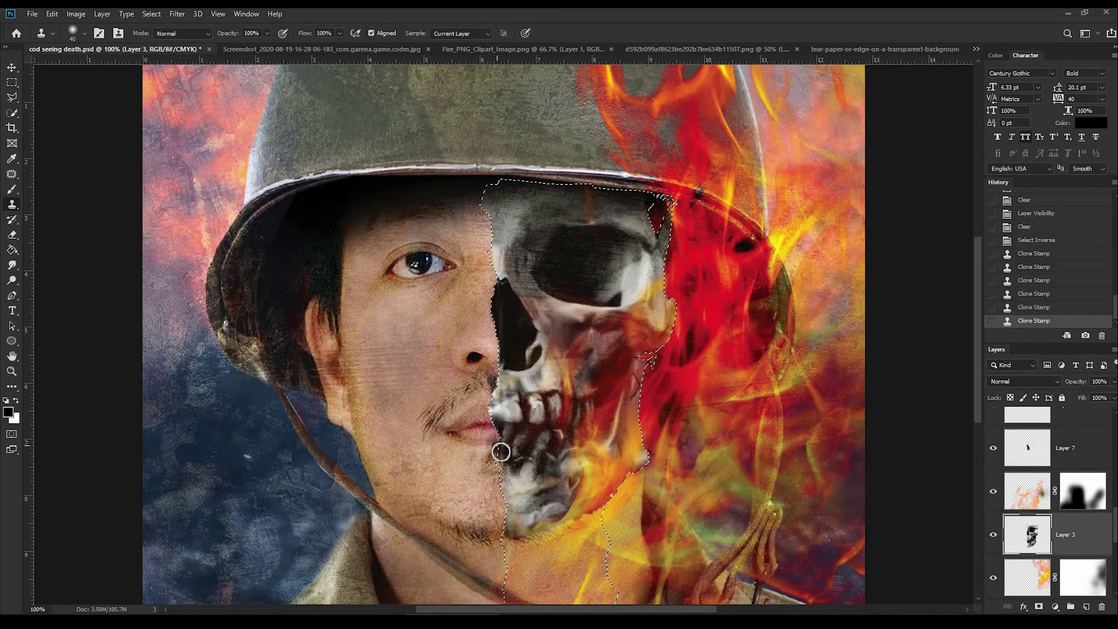
pyautogui.click(495, 422)
pyautogui.click(519, 463)
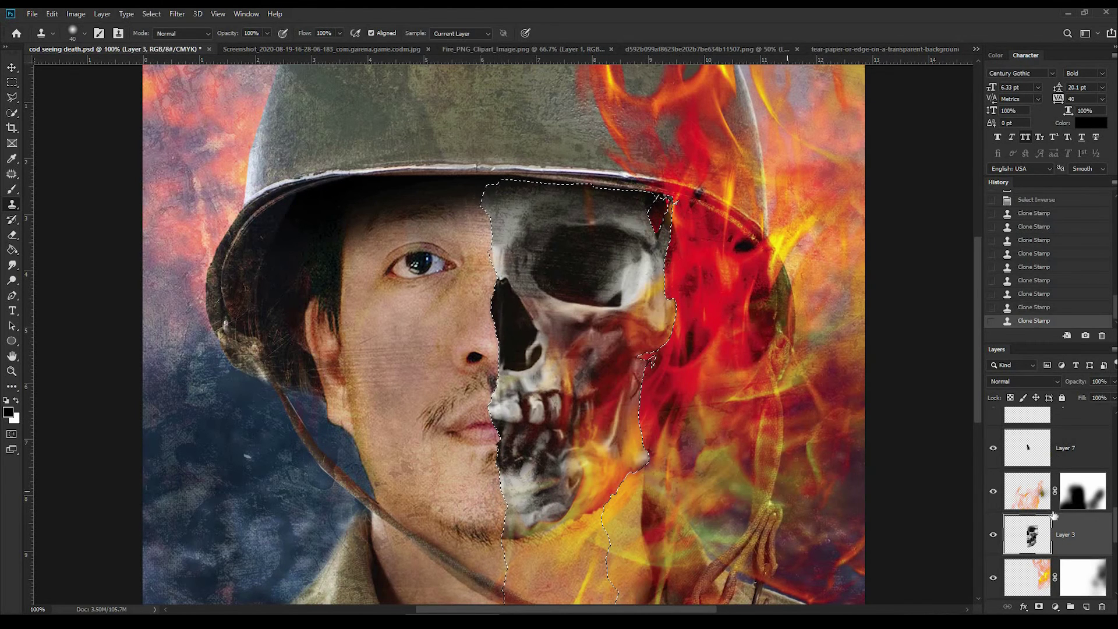
pyautogui.scroll(3, 1049, 512)
pyautogui.hotkey('alt', ']')
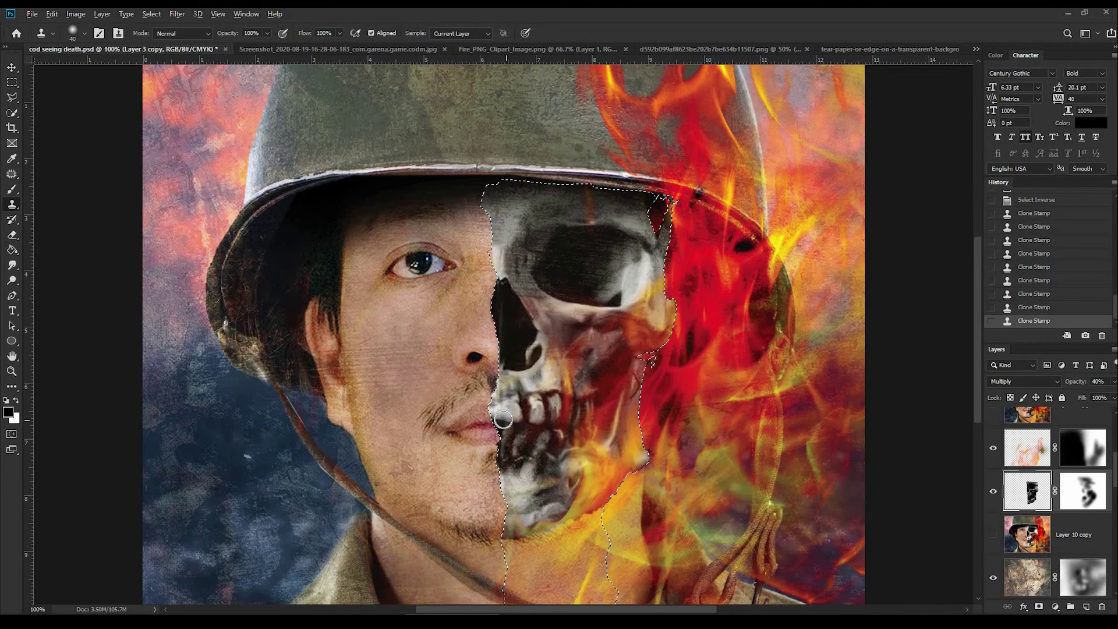
pyautogui.hotkey('alt', '[')
pyautogui.hotkey('ctrl', ',')
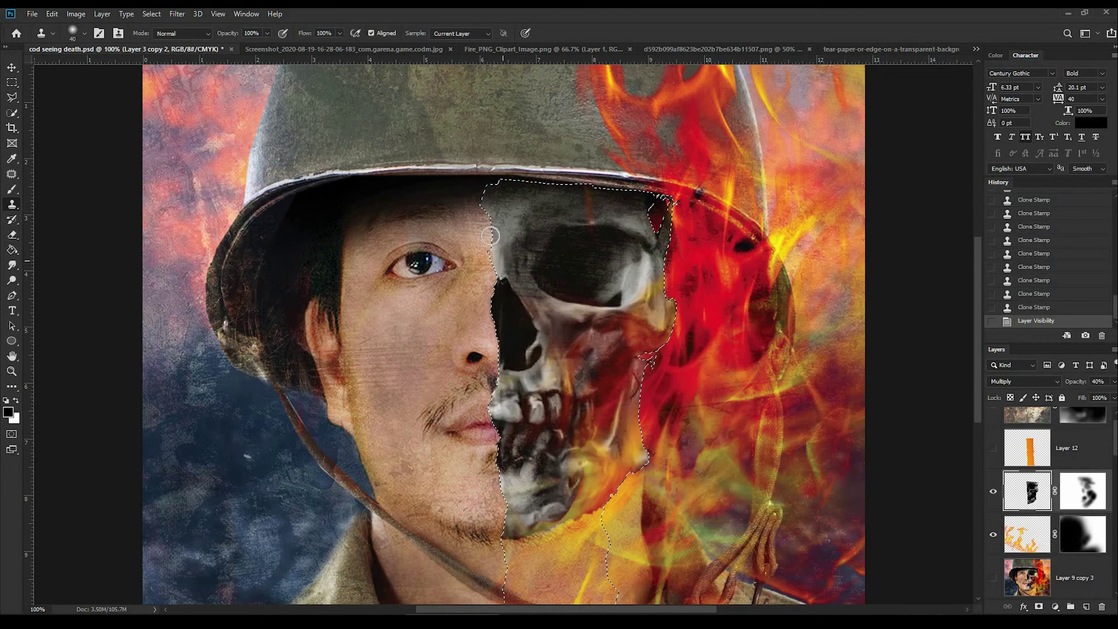
# Step: Deselect, then show and select the orange torn-strip layer, Layer 12
pyautogui.scroll(4, 1068, 516)
pyautogui.hotkey('ctrl', 'd')
pyautogui.press('e')
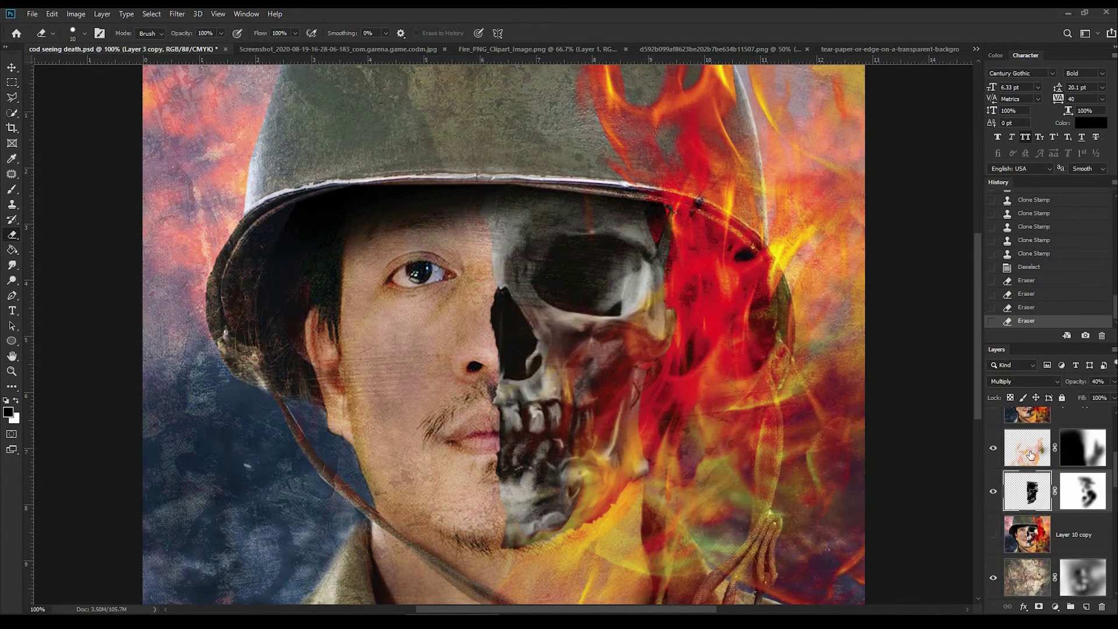
pyautogui.click(994, 473)
pyautogui.click(1080, 470)
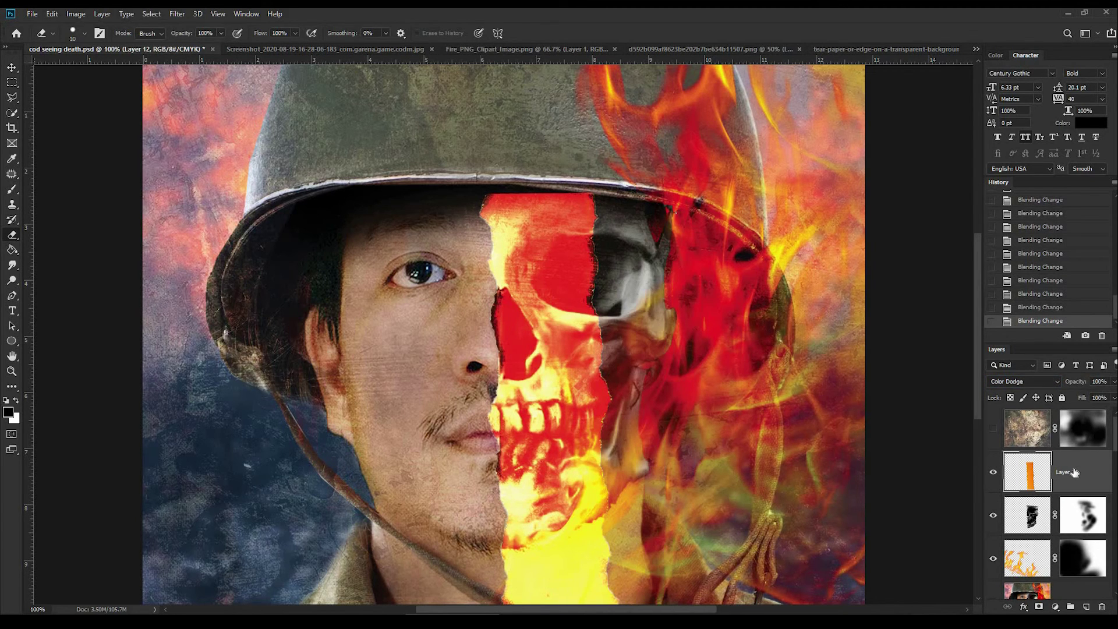
# Step: Duplicate the strip, nudge the copy left and erase its shape from Layer 12 to leave a thin crack; save
pyautogui.hotkey('ctrl', 'j')
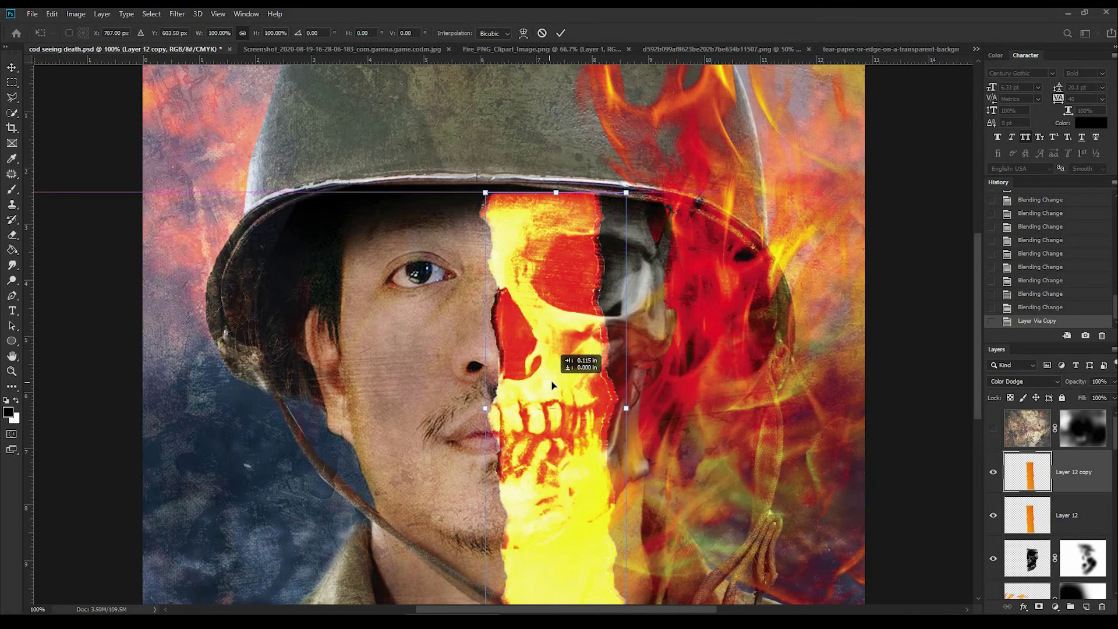
pyautogui.press('Left')
pyautogui.press('Left')
pyautogui.press('Left')
pyautogui.press('Left')
pyautogui.press('Left')
pyautogui.press('Left')
pyautogui.press('Left')
pyautogui.press('Left')
pyautogui.press('Left')
pyautogui.press('Left')
pyautogui.press('Left')
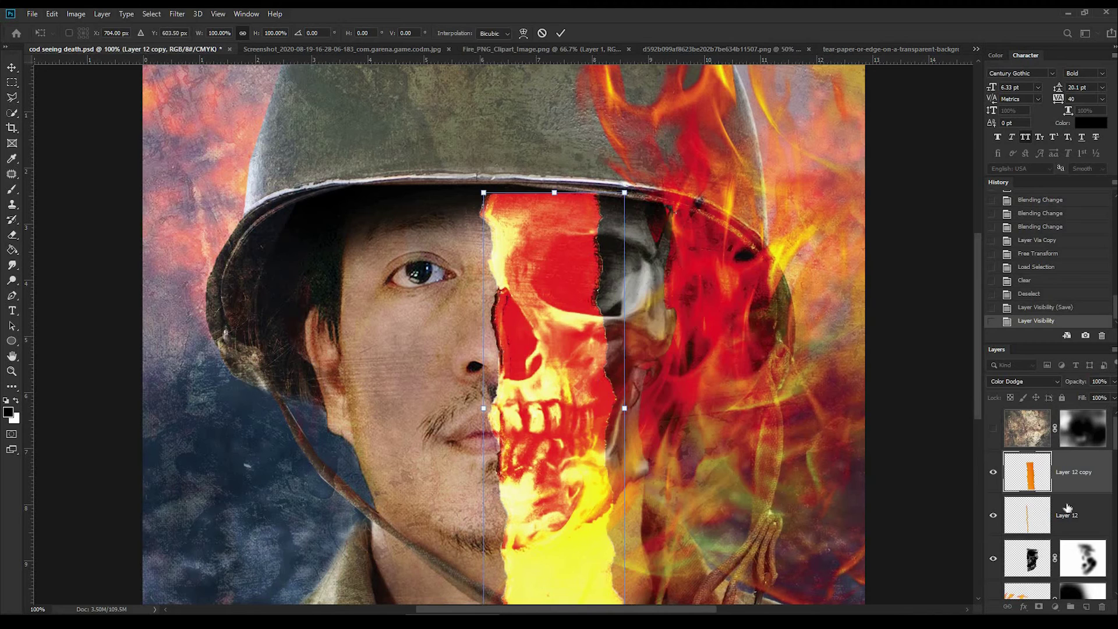
pyautogui.press('e')
pyautogui.click(1068, 509)
pyautogui.press('Delete')
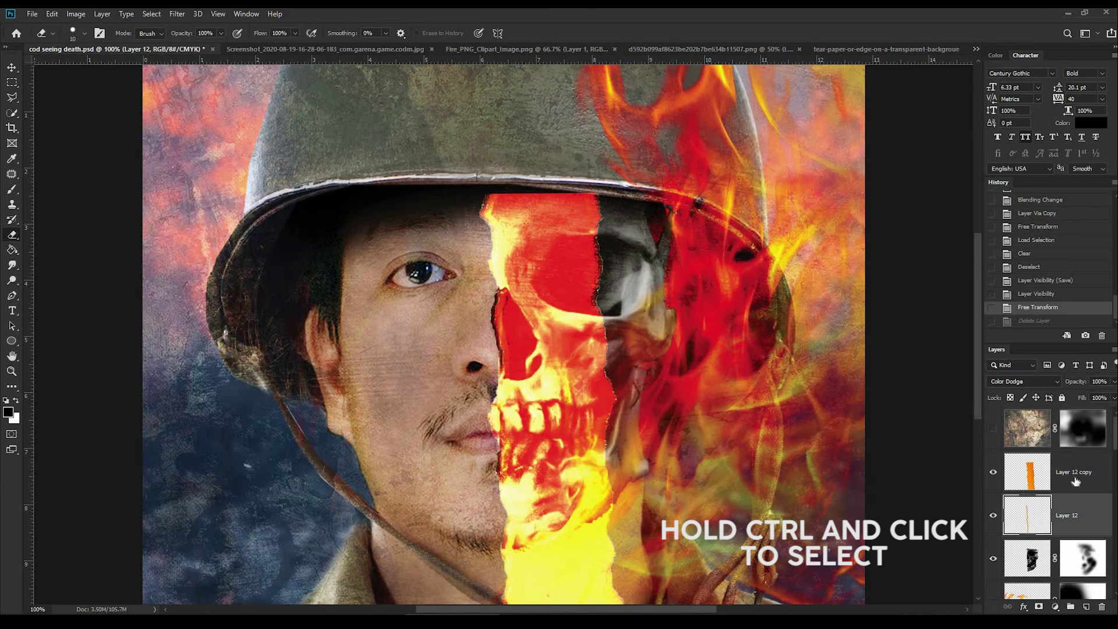
pyautogui.keyDown('ctrl'); pyautogui.click(1043, 478); pyautogui.keyUp('ctrl')
pyautogui.press('Delete')
pyautogui.hotkey('ctrl', 'd')
pyautogui.click(994, 472)
pyautogui.hotkey('ctrl', 's')
# Step: Polygon-lasso the crack below the chin and delete it, then zoom out to fit the image
pyautogui.press('l')
pyautogui.click(486, 545)
pyautogui.click(519, 548)
pyautogui.click(547, 579)
pyautogui.click(547, 596)
pyautogui.click(502, 591)
pyautogui.doubleClick(418, 540)
pyautogui.press('Delete')
pyautogui.hotkey('ctrl', 'd')
pyautogui.hotkey('ctrl', '-')
pyautogui.click(1024, 382)
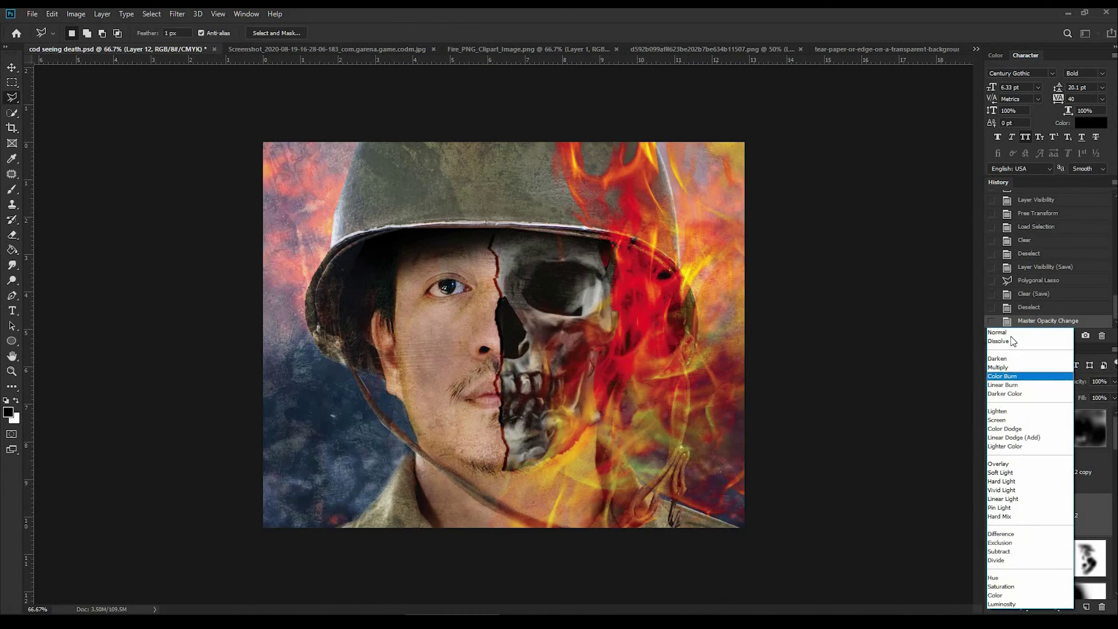
# Step: Set the strip to Normal, hide the crack, and clear the strip outline from Layer 10 copy
pyautogui.click(1000, 333)
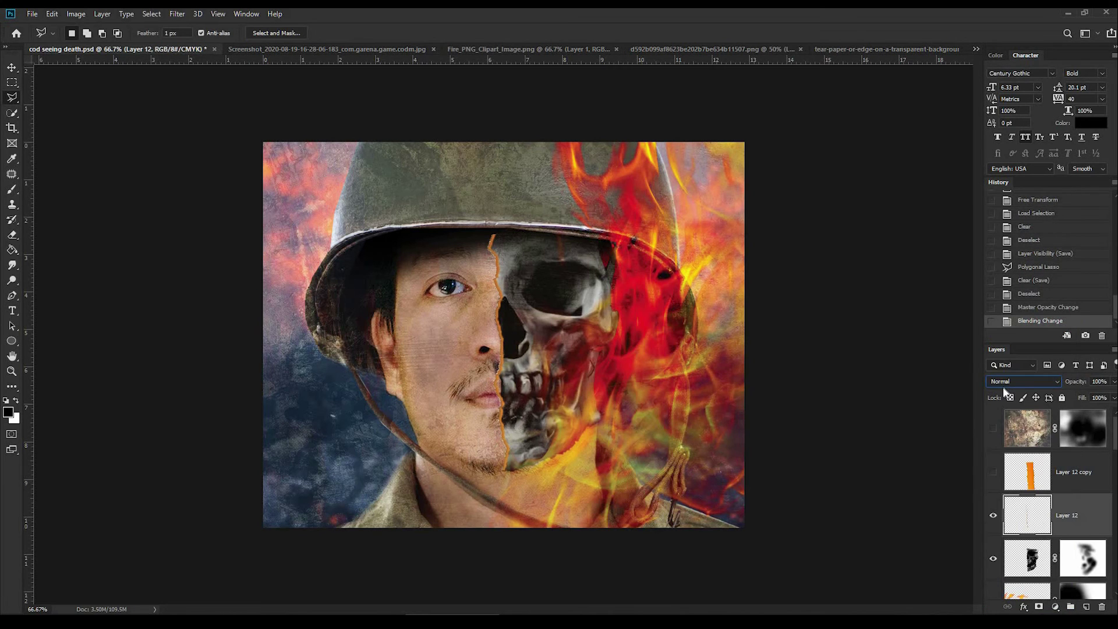
pyautogui.click(993, 515)
pyautogui.scroll(-3, 993, 516)
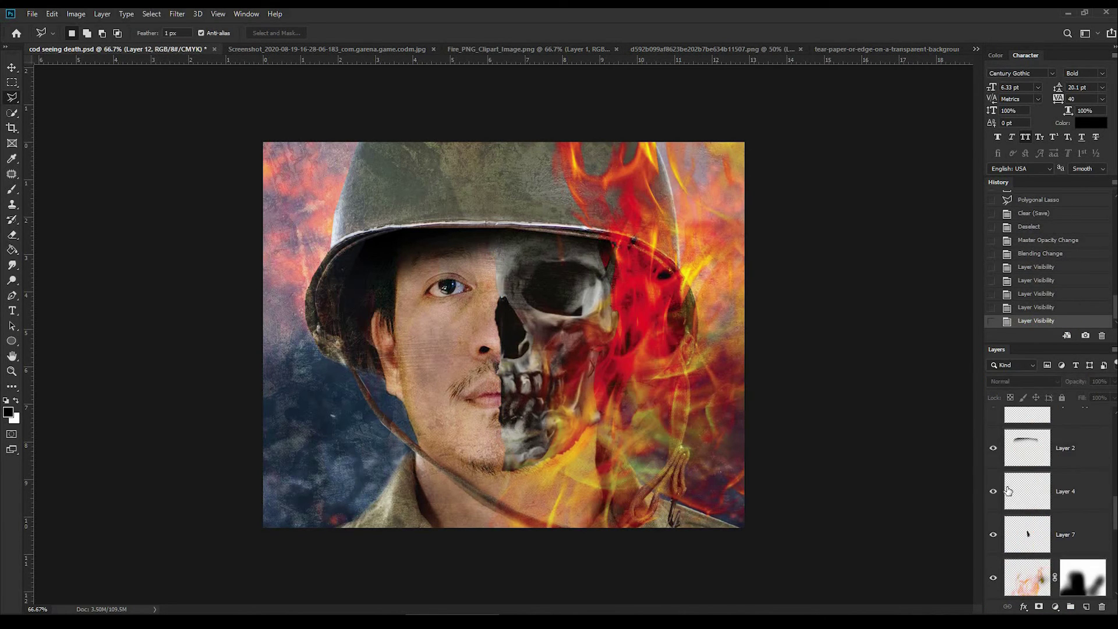
pyautogui.click(993, 448)
pyautogui.scroll(2, 998, 460)
pyautogui.keyDown('ctrl'); pyautogui.click(1033, 488); pyautogui.keyUp('ctrl')
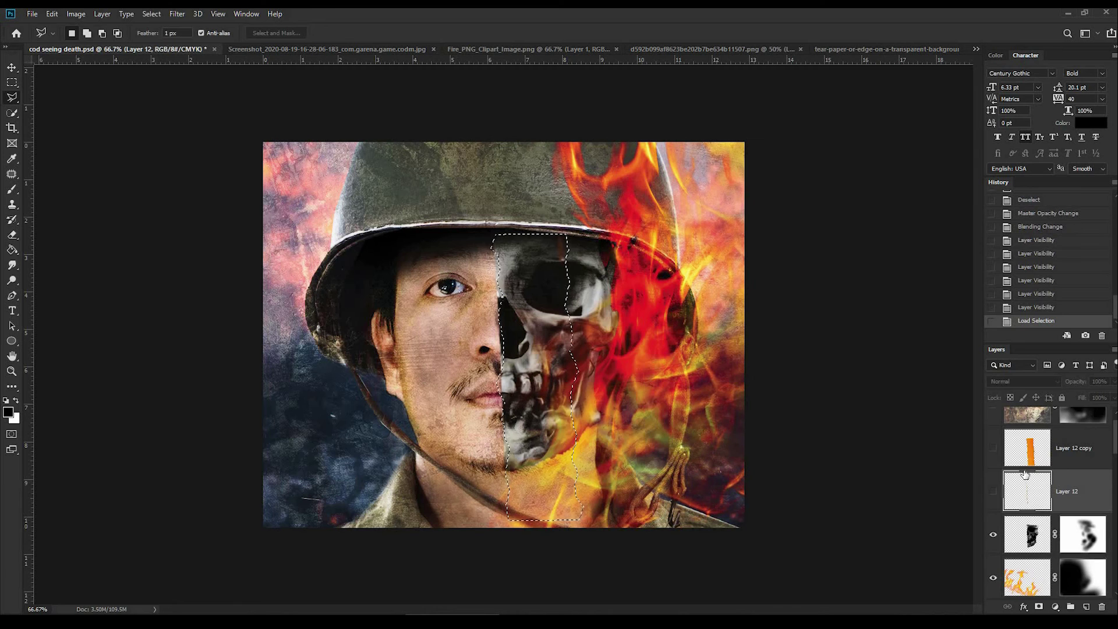
pyautogui.scroll(-1, 1036, 485)
pyautogui.click(1059, 495)
pyautogui.press('Delete')
pyautogui.press('Delete')
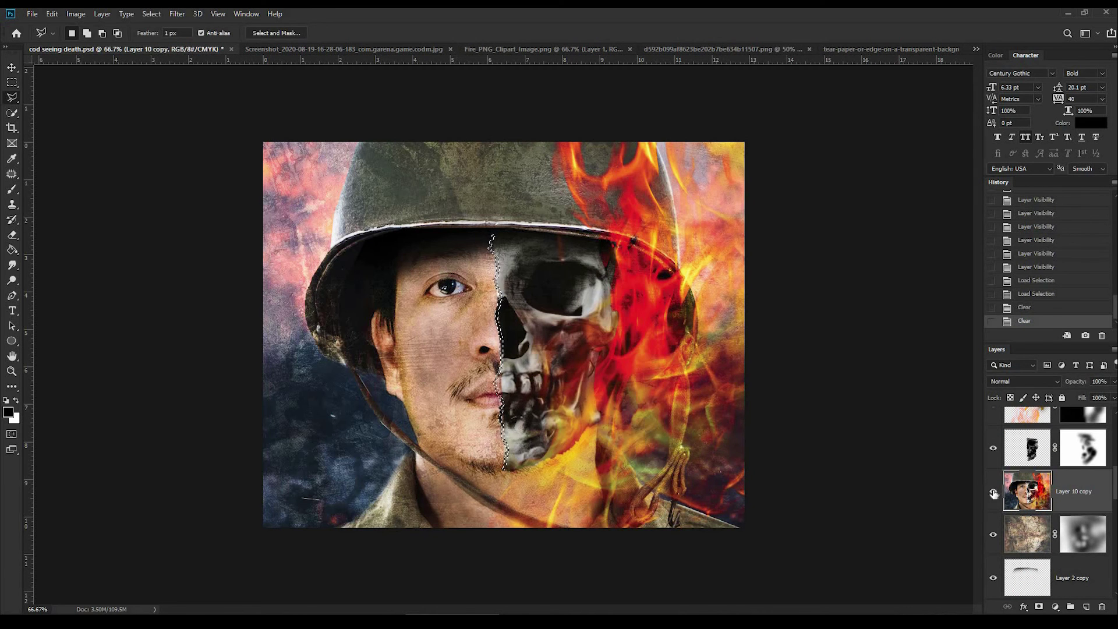
pyautogui.hotkey('ctrl', 'd')
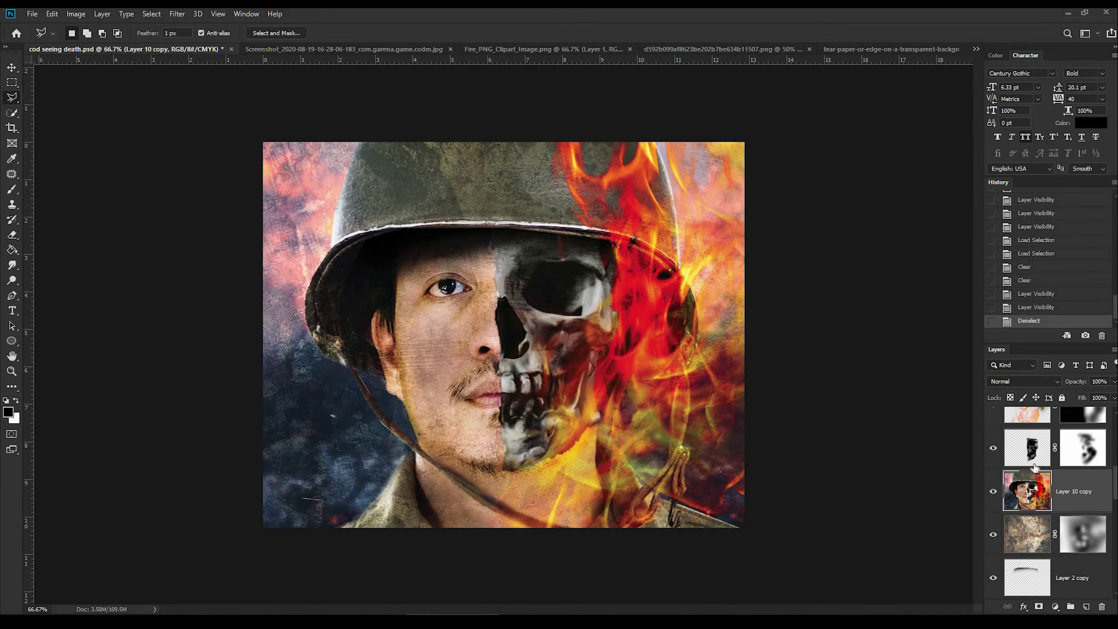
# Step: Reload the strip outline and clear it from merged Layer 9 copy 3
pyautogui.doubleClick(998, 495)
pyautogui.scroll(-2, 1025, 490)
pyautogui.keyDown('ctrl'); pyautogui.click(1028, 516); pyautogui.keyUp('ctrl')
pyautogui.scroll(3, 1049, 501)
pyautogui.press('Delete')
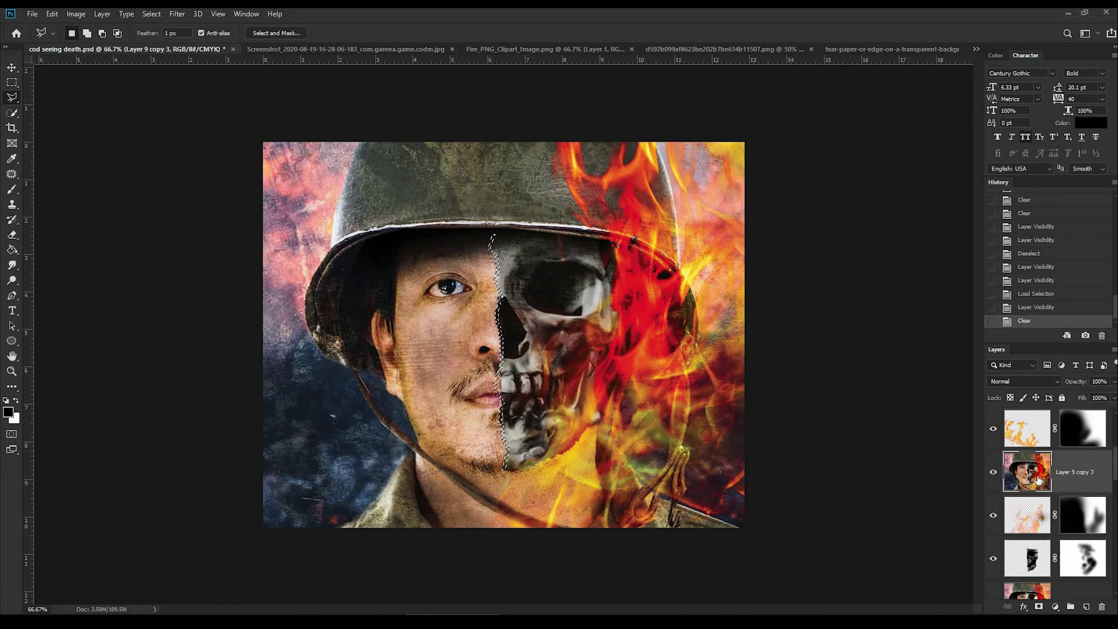
pyautogui.hotkey('ctrl', 'd')
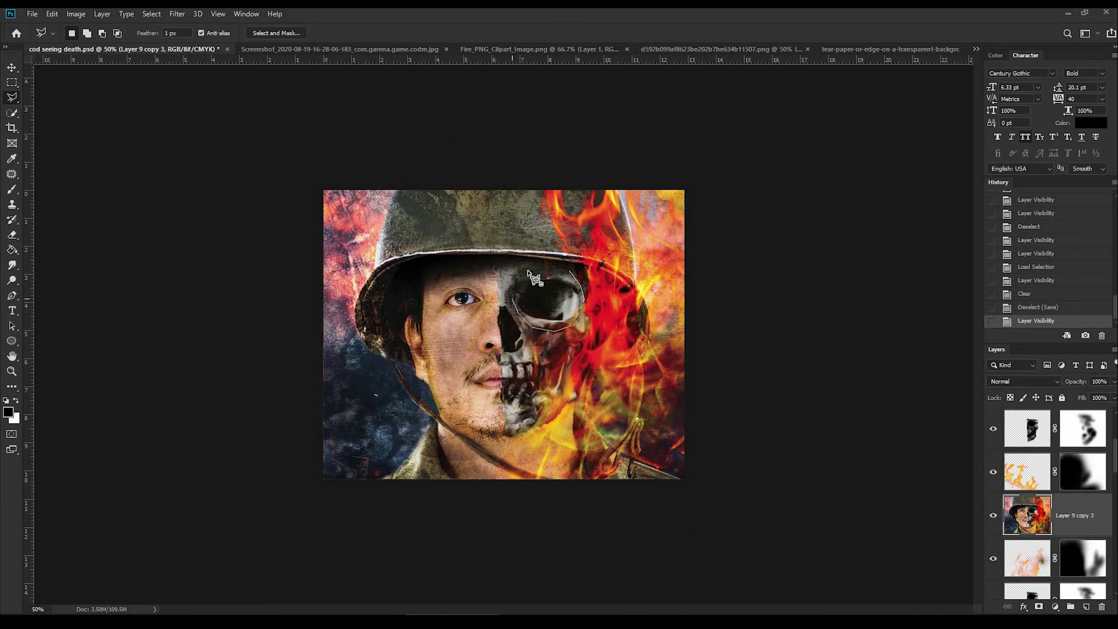
# Step: Copy the lassoed skull area to a new layer in place and narrow it to about 83% width
pyautogui.click(528, 272)
pyautogui.hotkey('ctrl', 'c')
pyautogui.hotkey('ctrl', 'shift', 'v')
pyautogui.hotkey('ctrl', 't')
pyautogui.moveTo(586, 302)
pyautogui.mouseDown()
pyautogui.moveTo(572, 302)
pyautogui.moveTo(586, 301)
pyautogui.mouseUp()
pyautogui.press('Return')
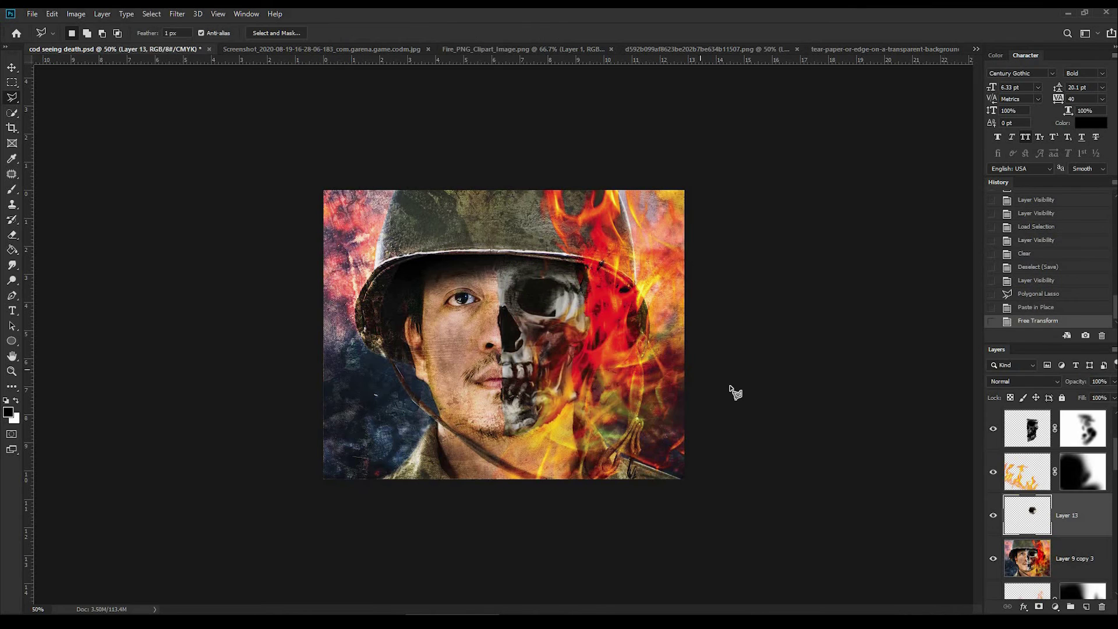
# Step: Retouch the skull on Layer 9 copy 3 with Patch and Clone Stamp, comparing against Layer 13
pyautogui.scroll(-1, 1051, 512)
pyautogui.click(1049, 515)
pyautogui.press('s')
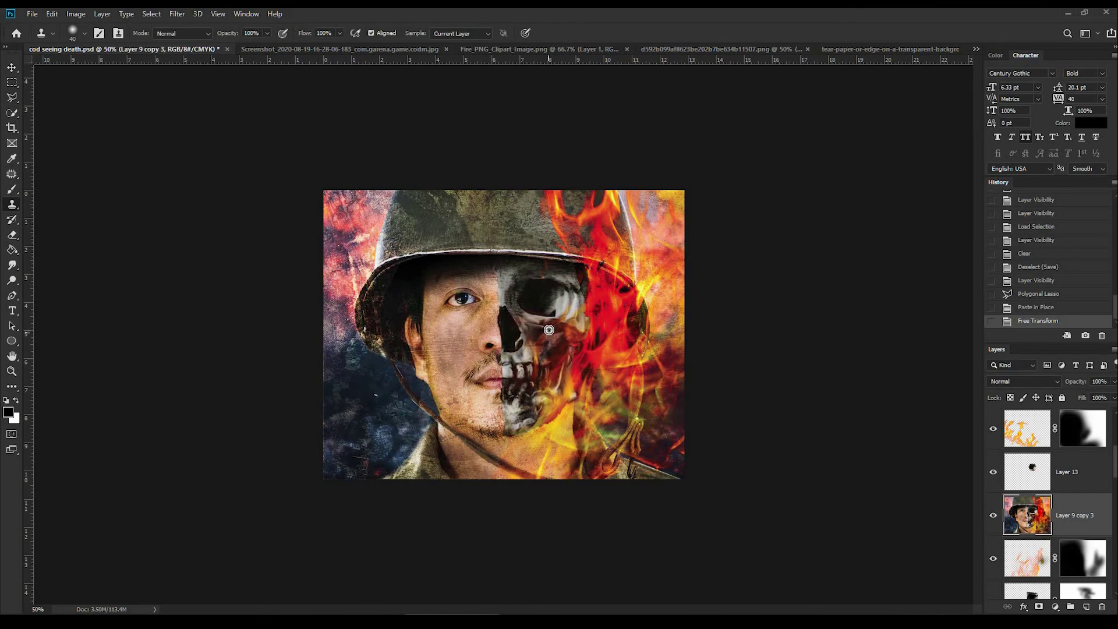
pyautogui.press('j')
pyautogui.hotkey('shift', 'j')
pyautogui.hotkey('shift', 'j')
pyautogui.hotkey('shift', 'j')
pyautogui.hotkey('shift', 'j')
pyautogui.hotkey('shift', 'j')
pyautogui.moveTo(577, 300); pyautogui.dragTo(541, 344)
pyautogui.hotkey('ctrl', 'd')
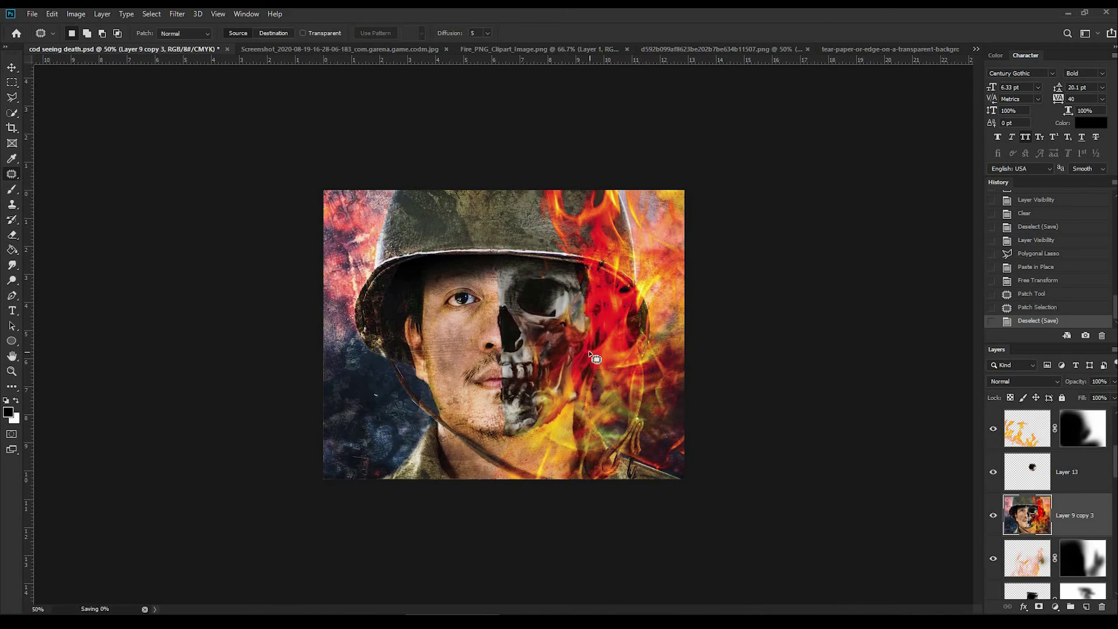
pyautogui.press('s')
pyautogui.click(574, 288)
pyautogui.click(572, 285)
pyautogui.click(993, 472)
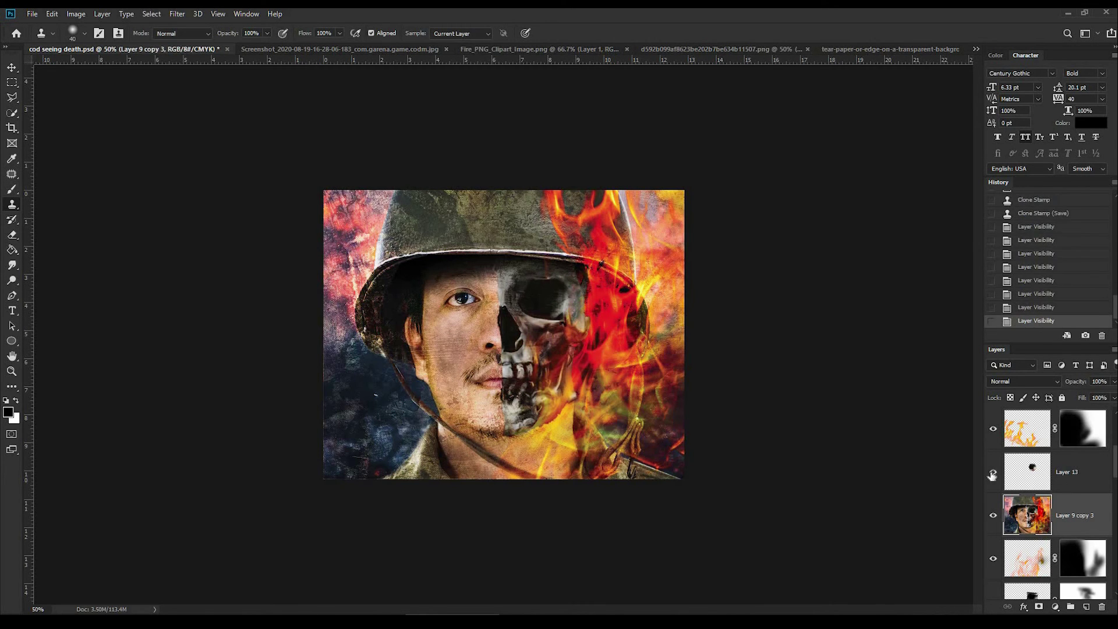
pyautogui.click(1082, 479)
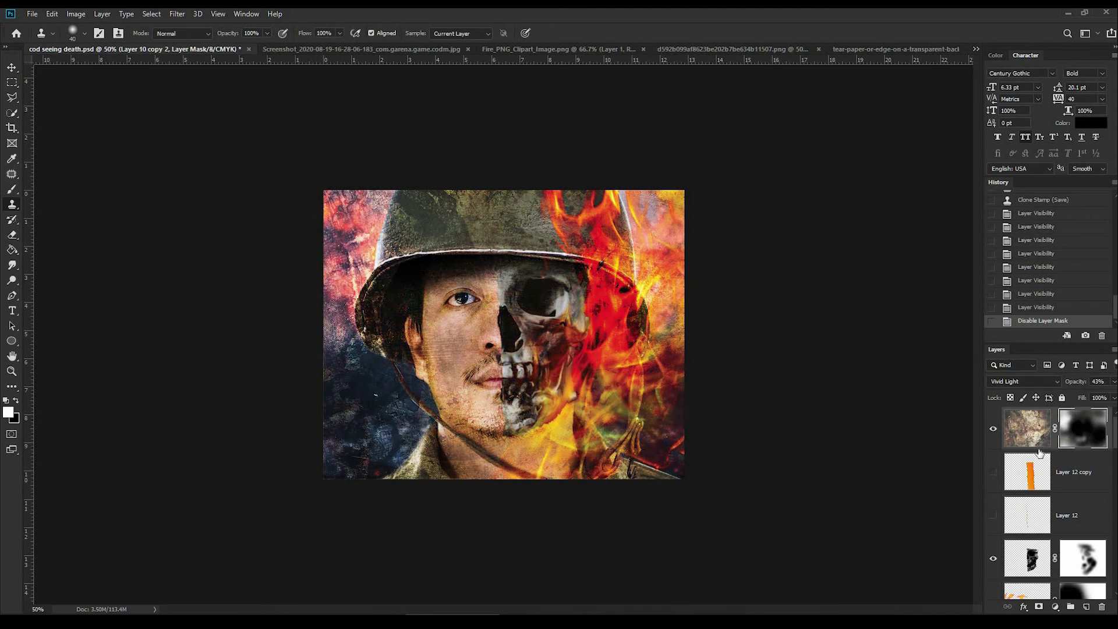
# Step: Merge the visible composite into a new top layer and patch another spot on the skull
pyautogui.hotkey('ctrl', 'j')
pyautogui.hotkey('ctrl', 'e')
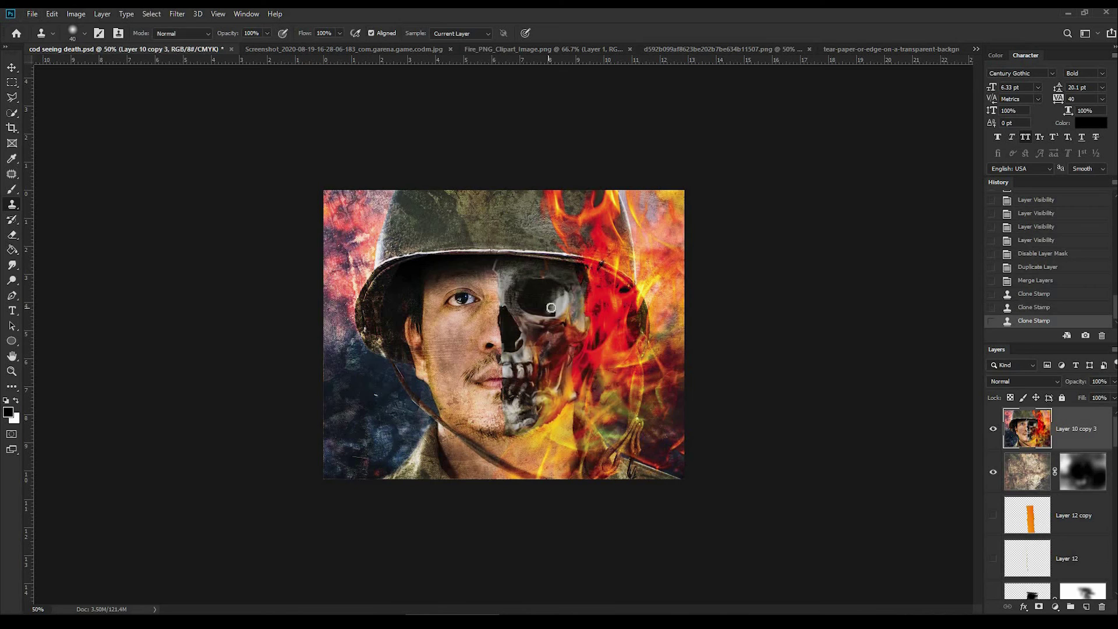
pyautogui.hotkey('ctrl', 'z')
pyautogui.press('j')
pyautogui.moveTo(567, 320)
pyautogui.mouseDown()
pyautogui.moveTo(559, 309)
pyautogui.moveTo(635, 340)
pyautogui.mouseUp()
pyautogui.hotkey('ctrl', 'd')
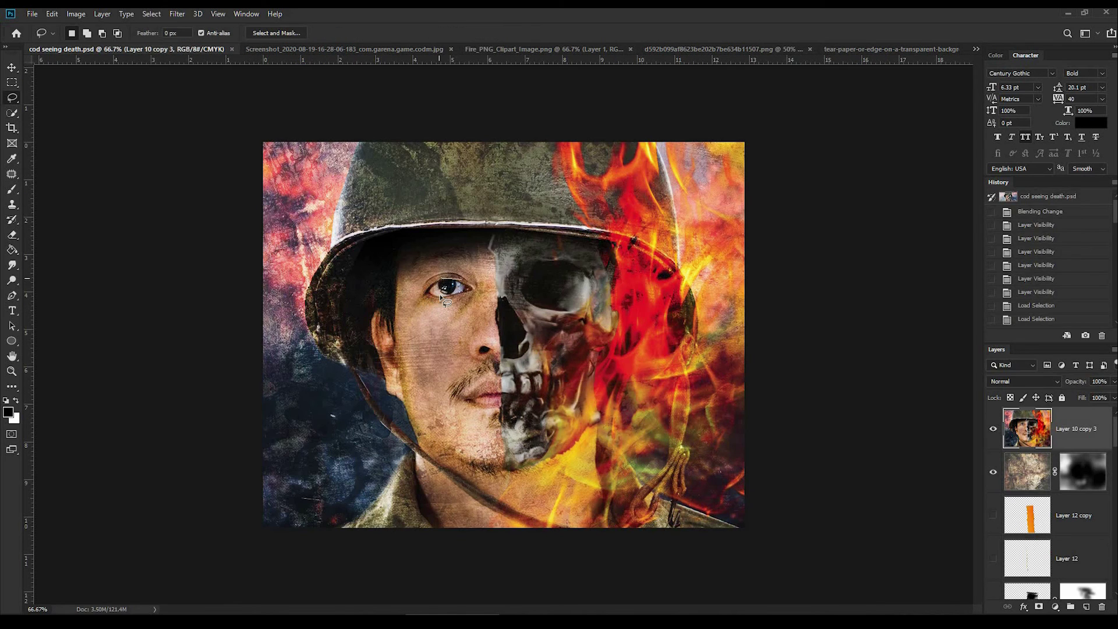
# Step: Feather the eye selection, then apply Camera Raw Auto white balance, Temperature -24 and sharpening
pyautogui.rightClick(509, 262)
pyautogui.click(553, 293)
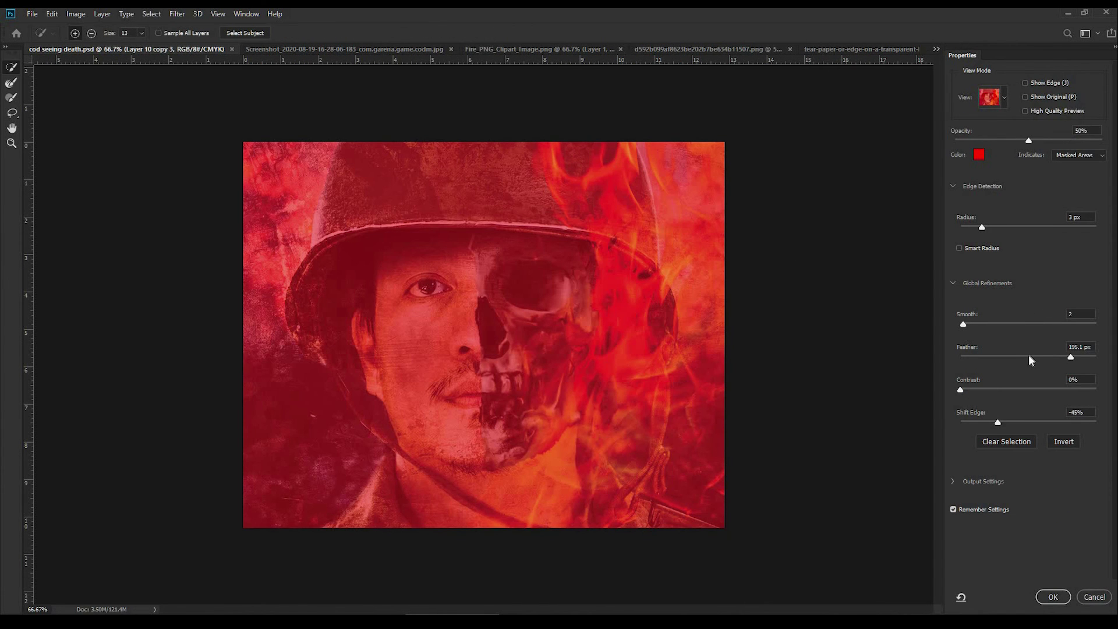
pyautogui.press('Return')
pyautogui.hotkey('ctrl', 'shift', 'a')
pyautogui.click(1021, 212)
pyautogui.moveTo(999, 238); pyautogui.dragTo(1012, 237)
pyautogui.click(982, 141)
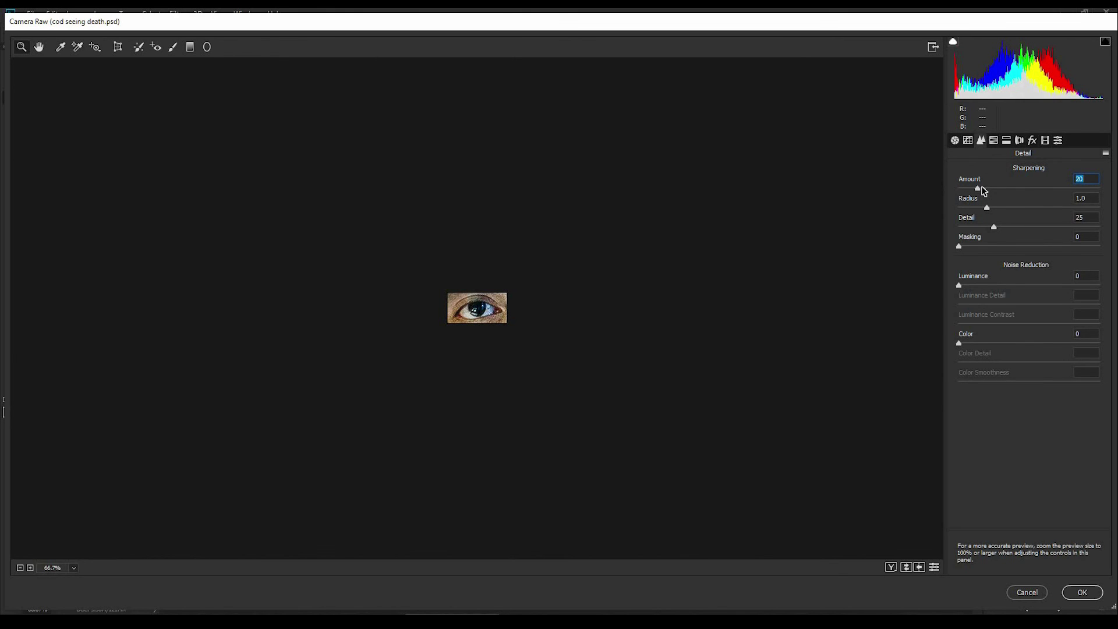
pyautogui.click(1083, 593)
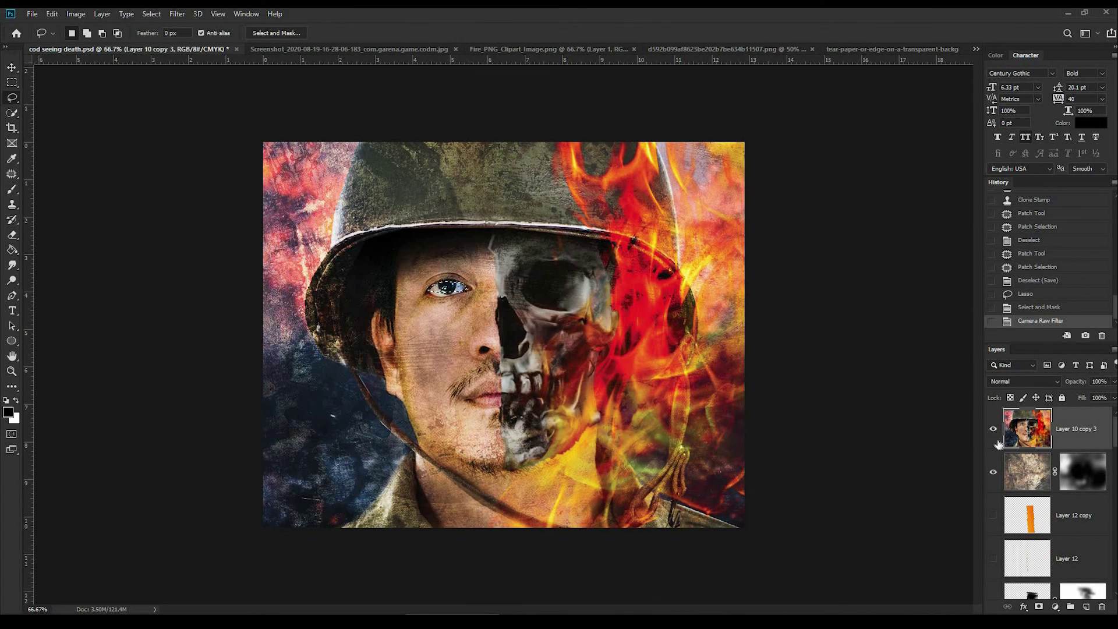
# Step: Save the composite as JPEG 'cod seeing death', accepting the default JPEG quality options
pyautogui.hotkey('ctrl', '-')
pyautogui.hotkey('ctrl', 'shift', 's')
pyautogui.click(327, 278)
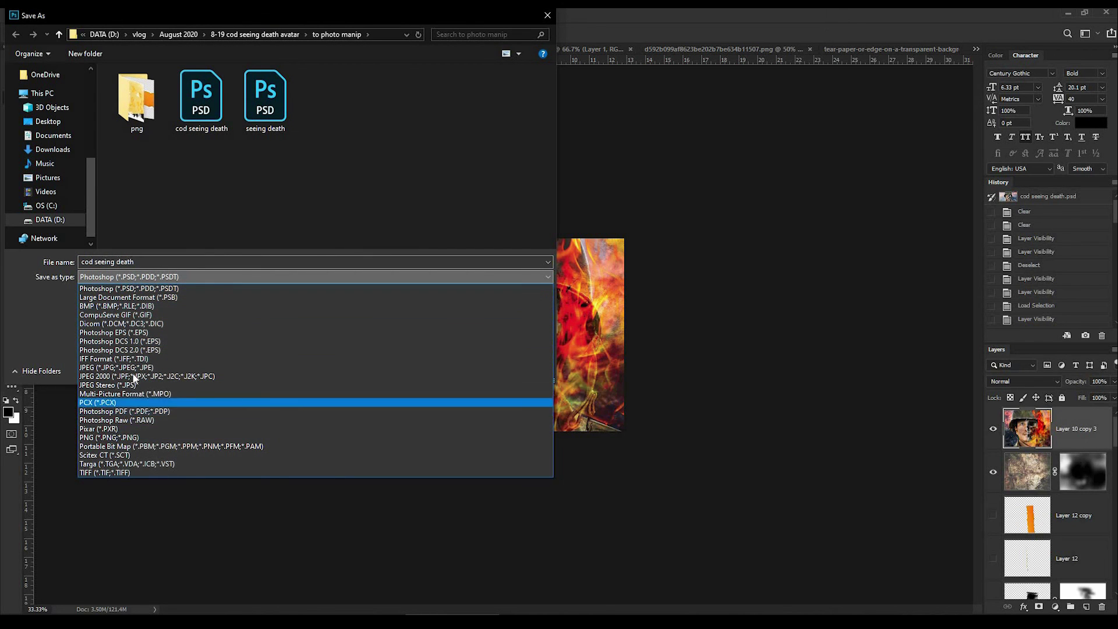
pyautogui.click(134, 367)
pyautogui.press('Return')
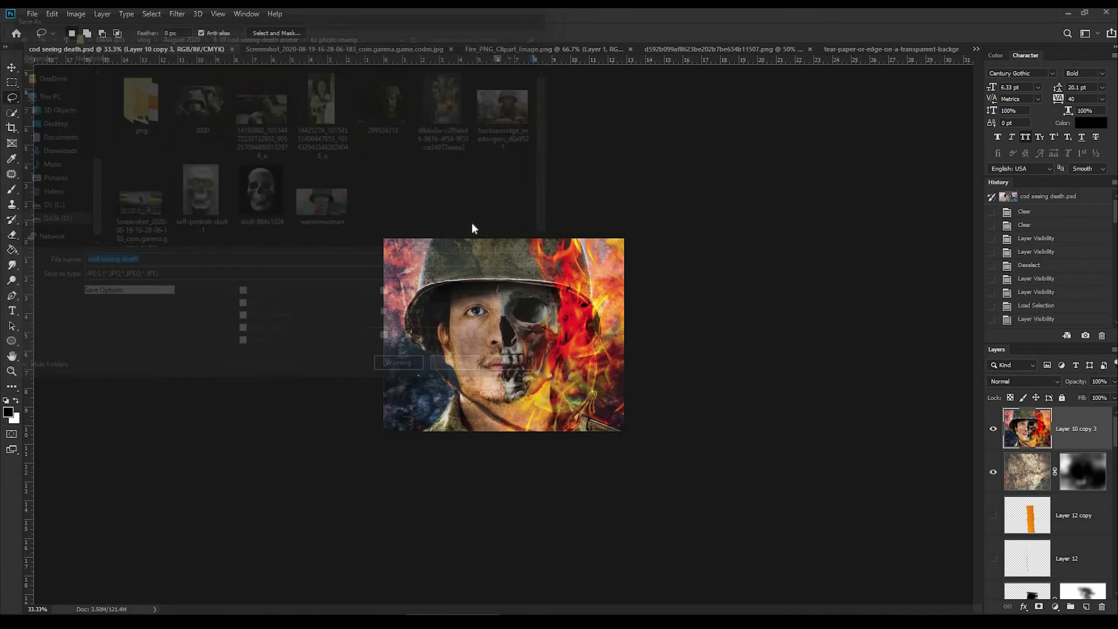
pyautogui.press('Return')
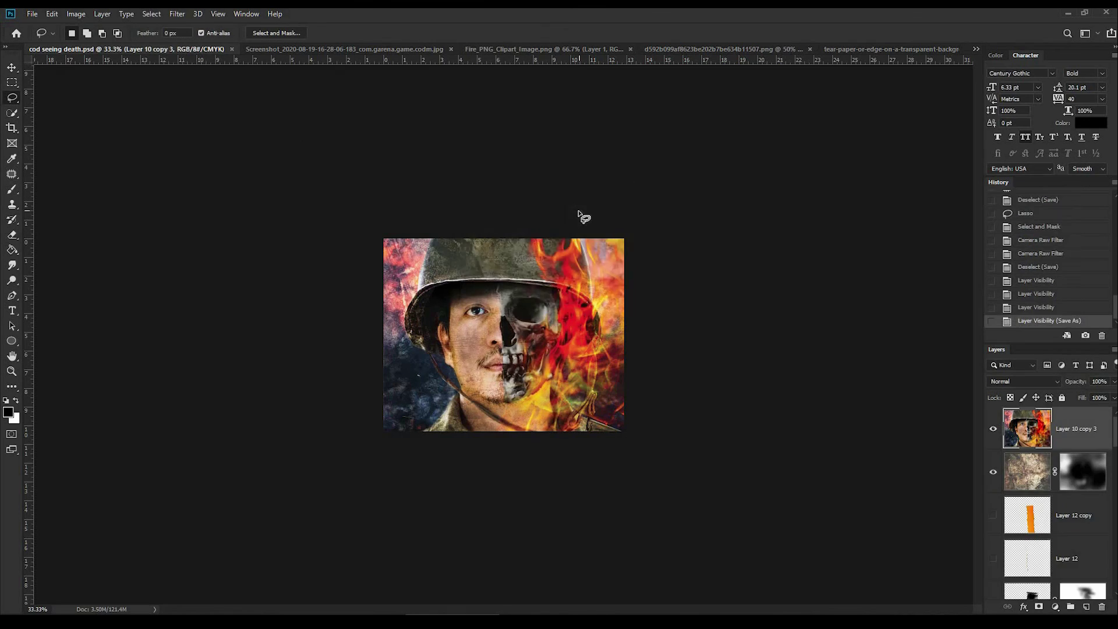
# Step: Open cod seeing death.jpg in the Imagine viewer
pyautogui.press('Return')
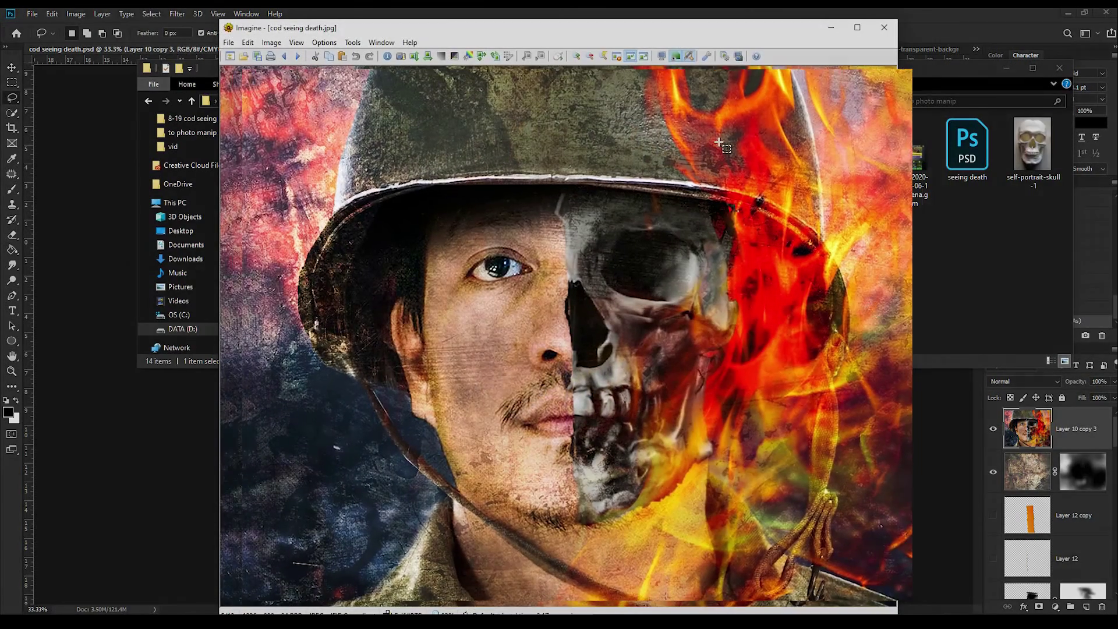